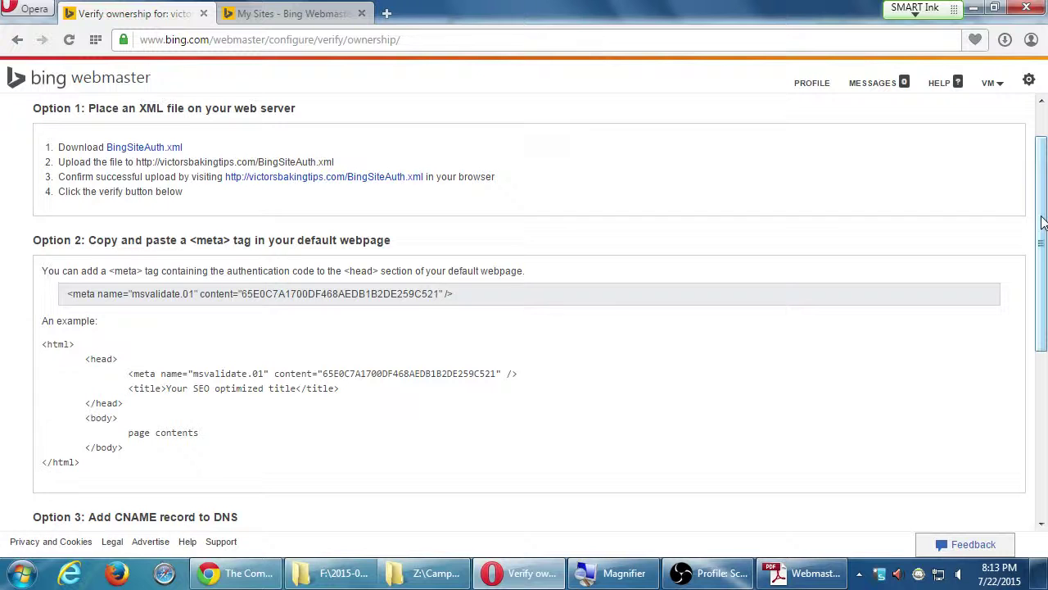
# Scroll up to see victorsbakingtips.com's verification options: XML file, meta tag and CNAME.
pyautogui.scroll(1, 1016, 225)
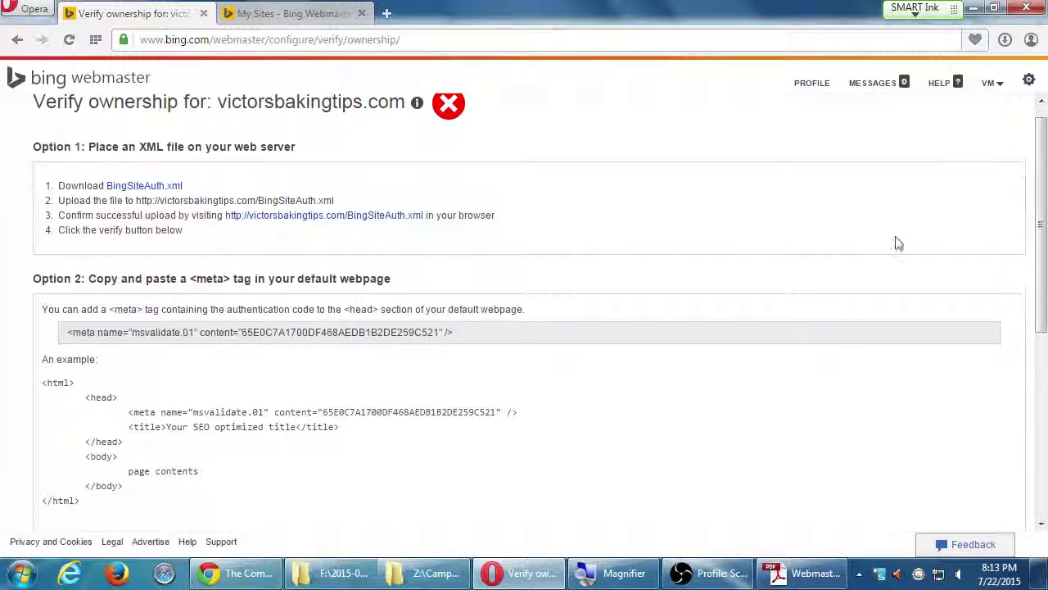
# Open the eccolontherapy.com dashboard from My Sites, then minimise the browser.
pyautogui.click(263, 14)
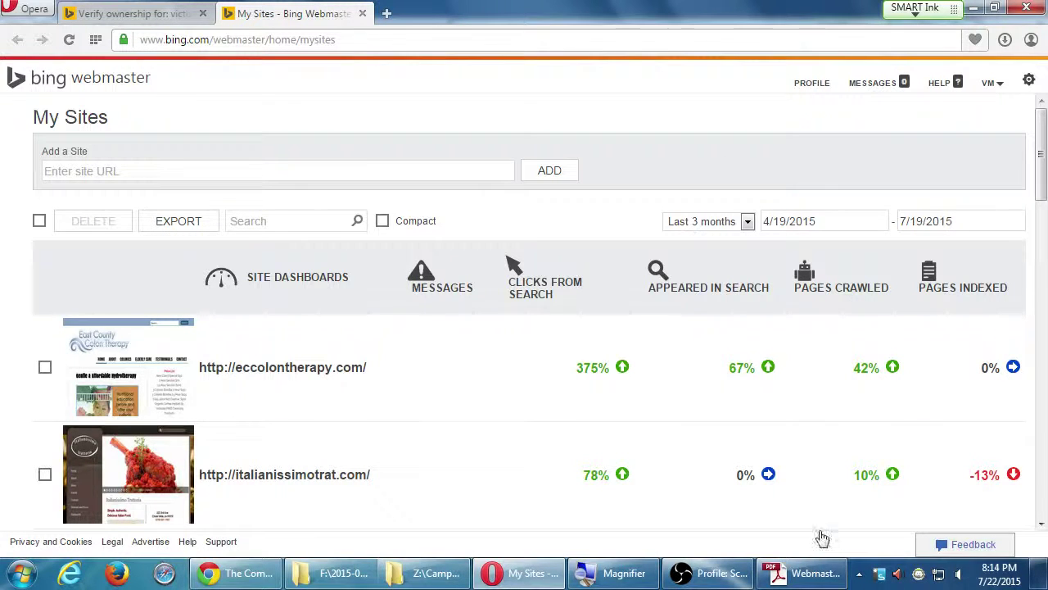
pyautogui.click(811, 574)
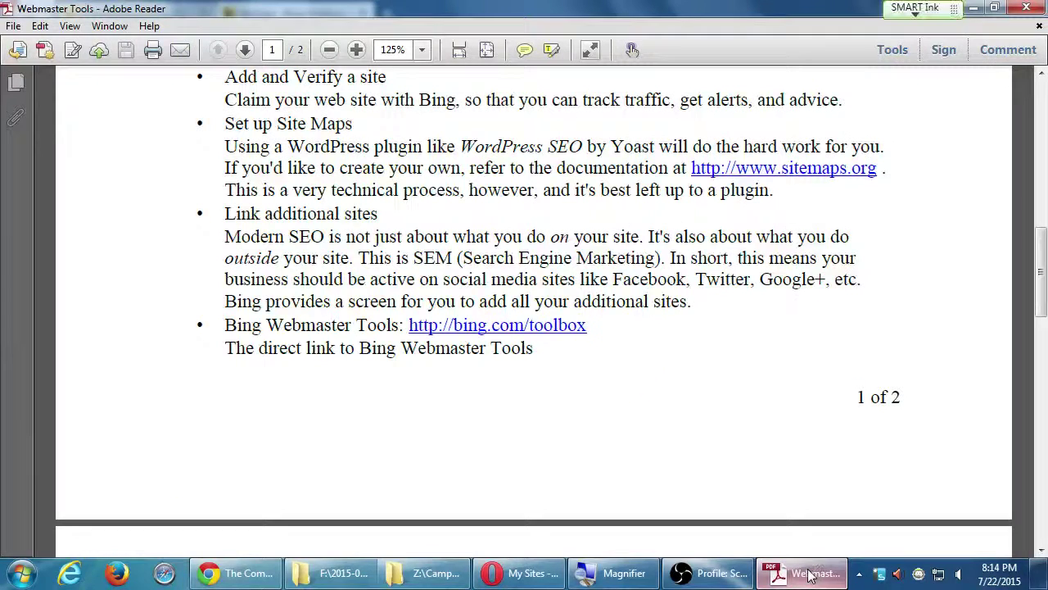
pyautogui.click(811, 574)
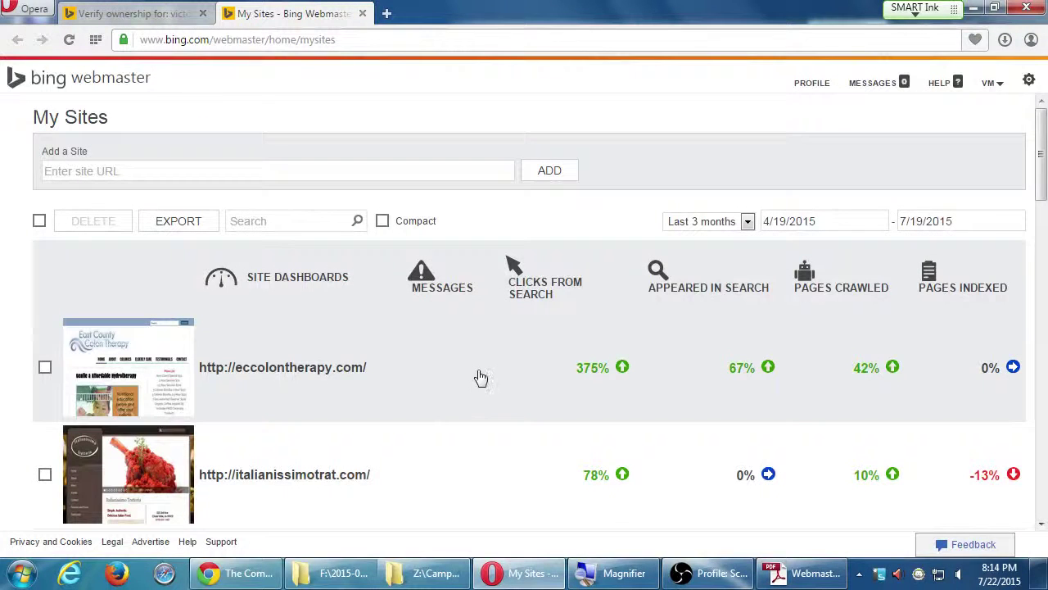
pyautogui.click(432, 368)
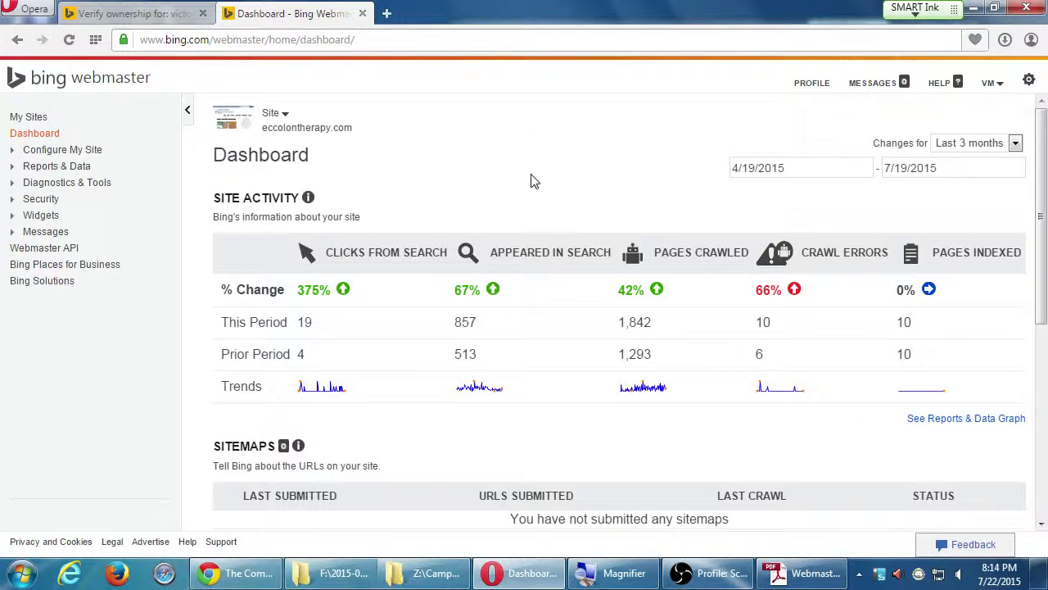
pyautogui.click(974, 7)
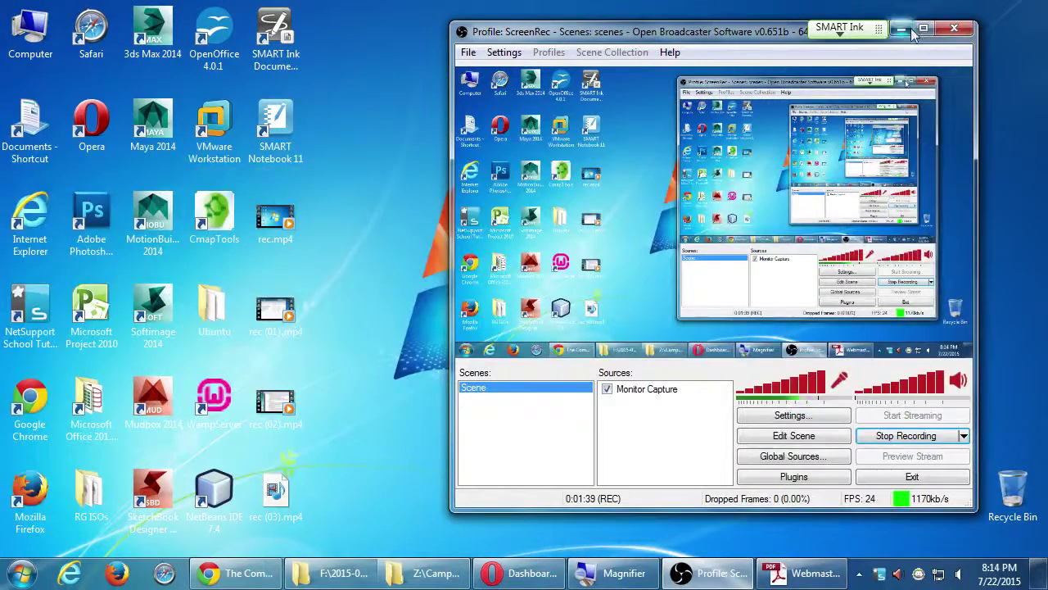
# Bring up the Webmaster Tools PDF and scroll up to its Google Webmaster Tools section.
pyautogui.click(901, 29)
pyautogui.click(798, 572)
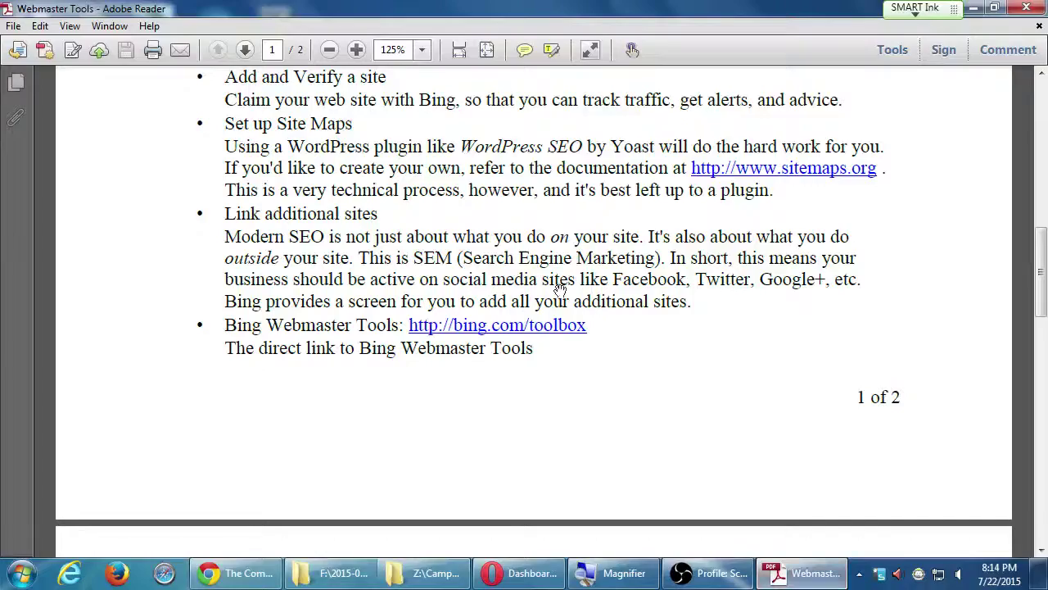
pyautogui.scroll(5, 563, 327)
pyautogui.scroll(8, 568, 375)
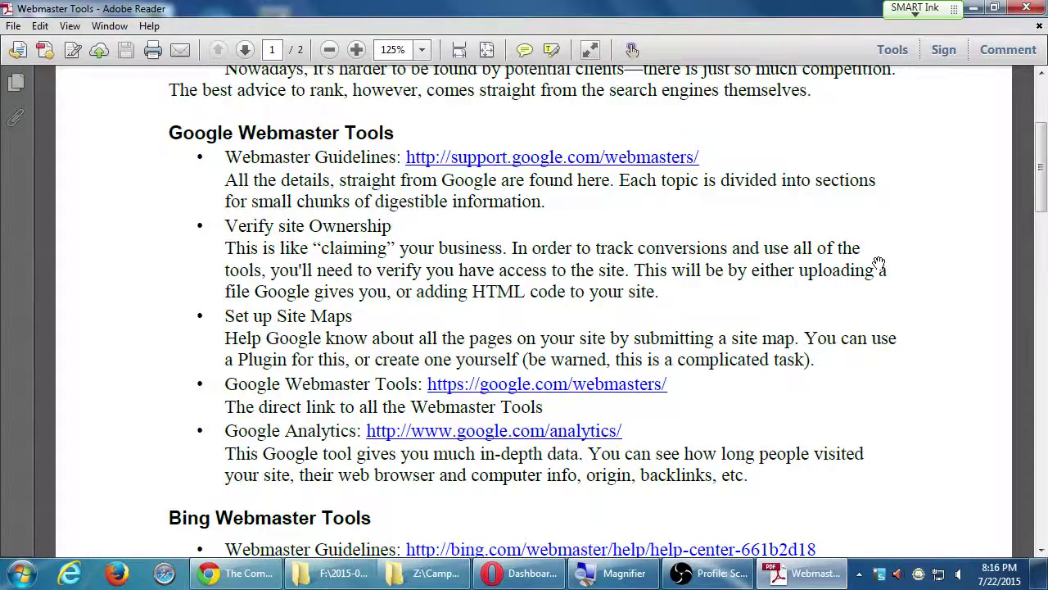
pyautogui.scroll(-7, 824, 270)
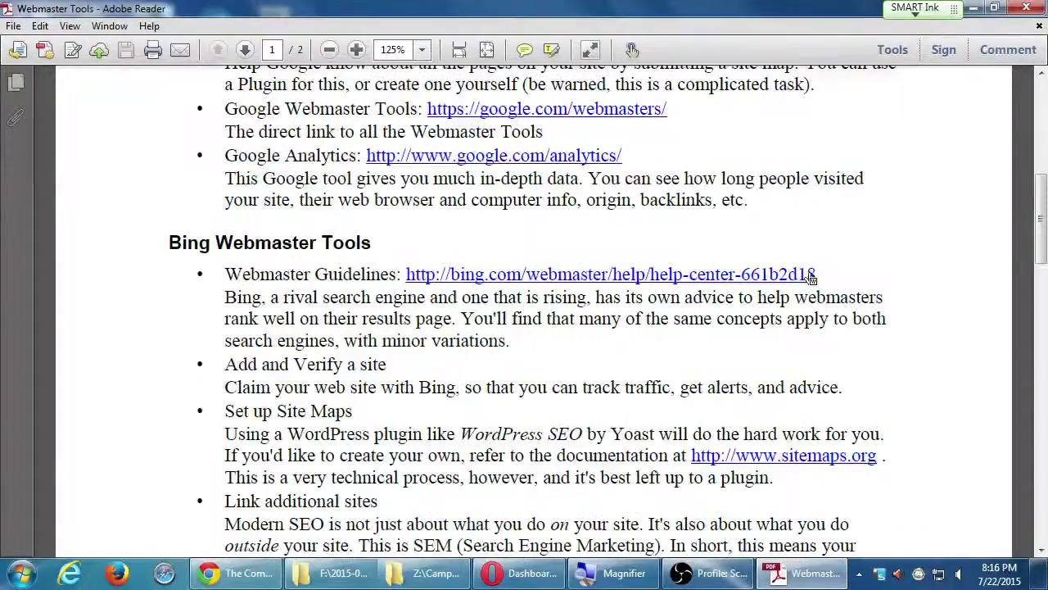
pyautogui.scroll(-4, 810, 278)
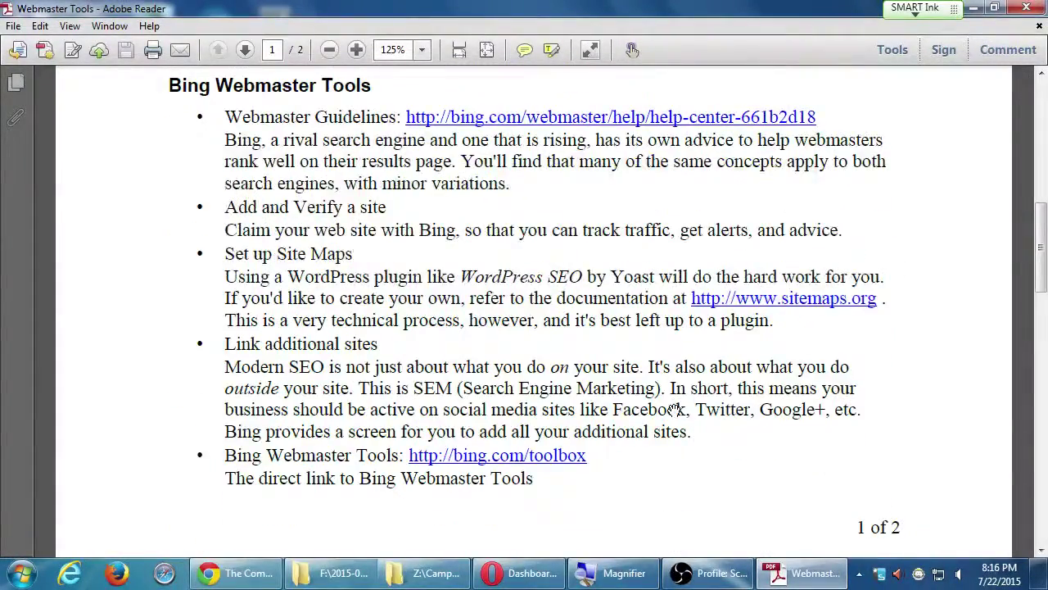
pyautogui.scroll(6, 675, 409)
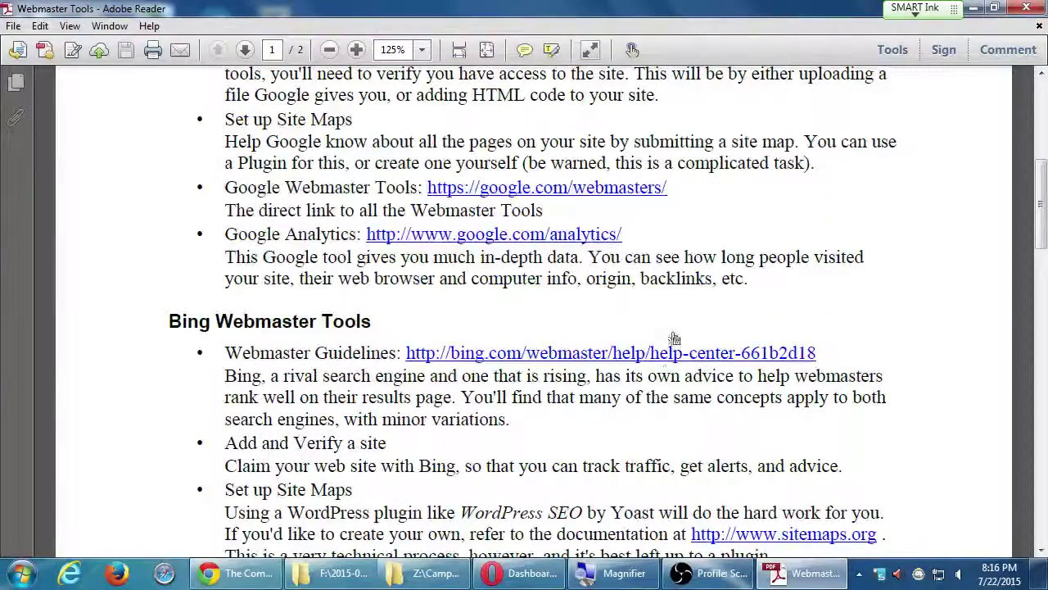
pyautogui.press('super+plus')
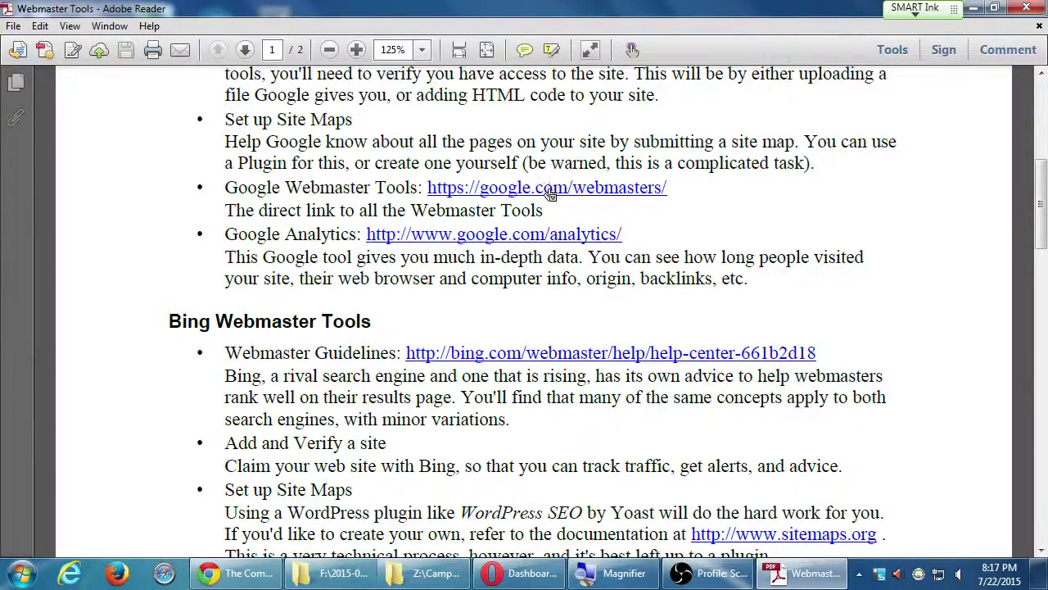
# Follow the PDF's google.com/webmasters link and allow the connection to google.com.
pyautogui.click(550, 190)
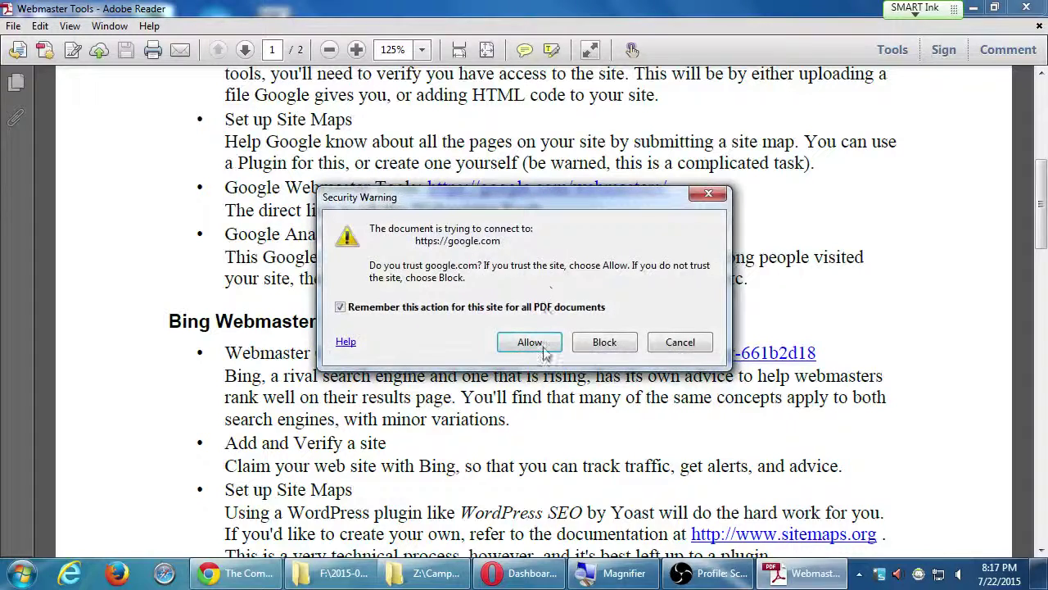
pyautogui.click(545, 351)
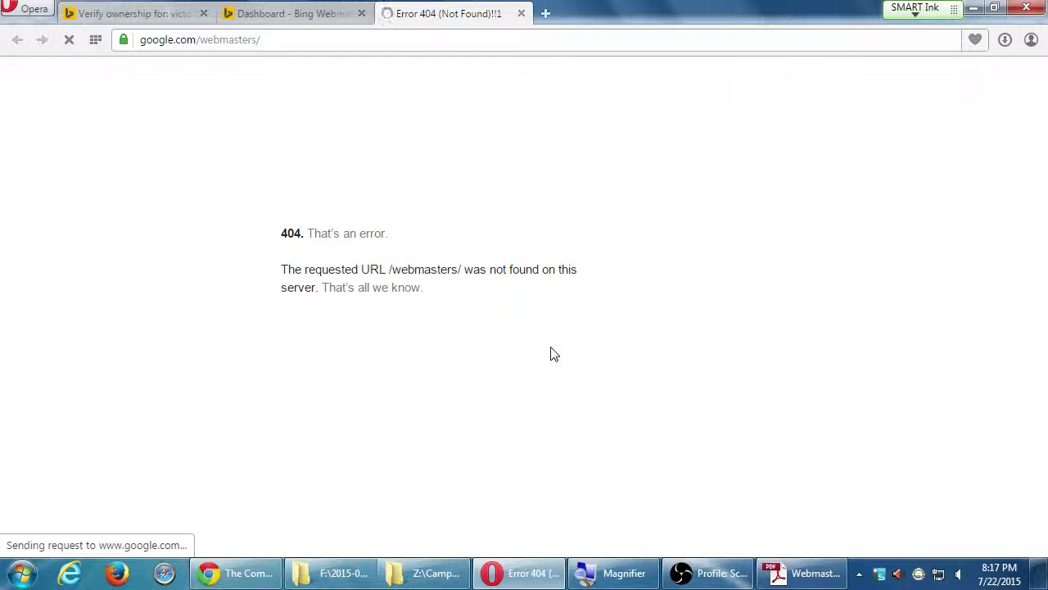
# Search Google from the address bar for 'google webmaster tools'.
pyautogui.hotkey('ctrl', 'l')
pyautogui.press('Escape')
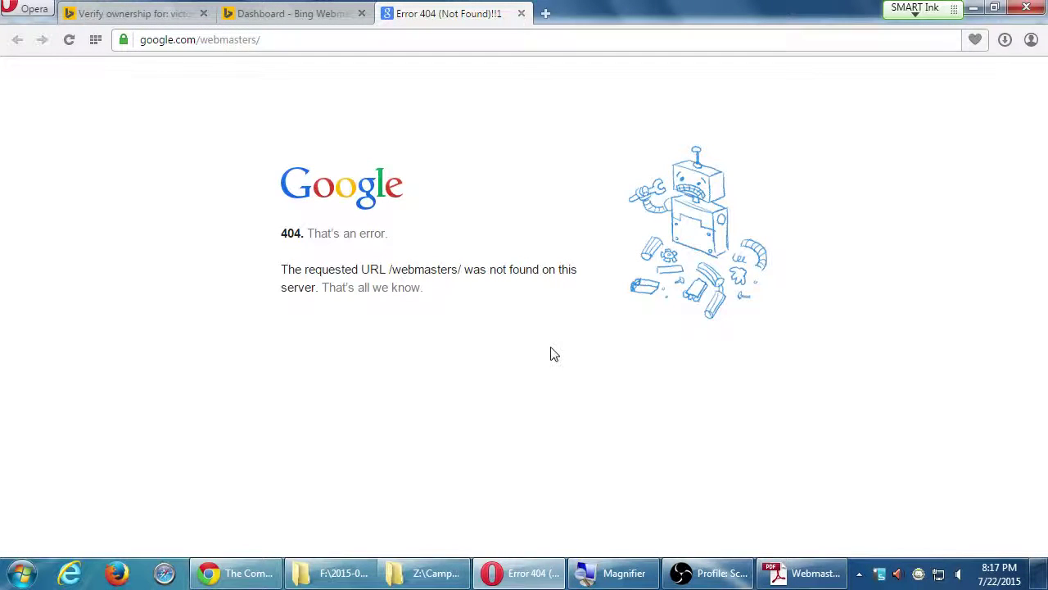
pyautogui.hotkey('ctrl', 'l')
pyautogui.press('Return')
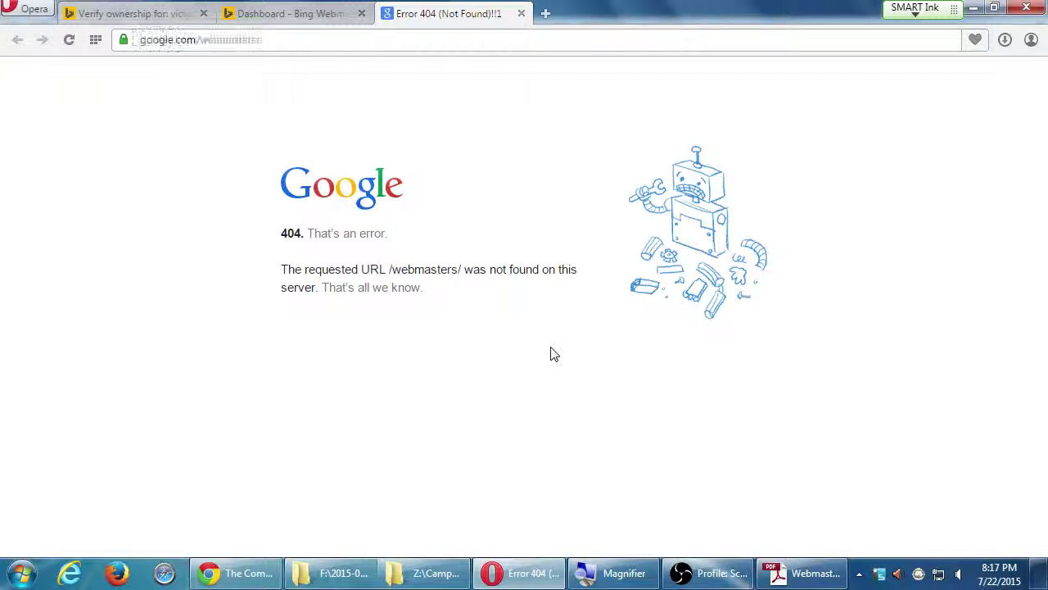
pyautogui.hotkey('ctrl', 'l')
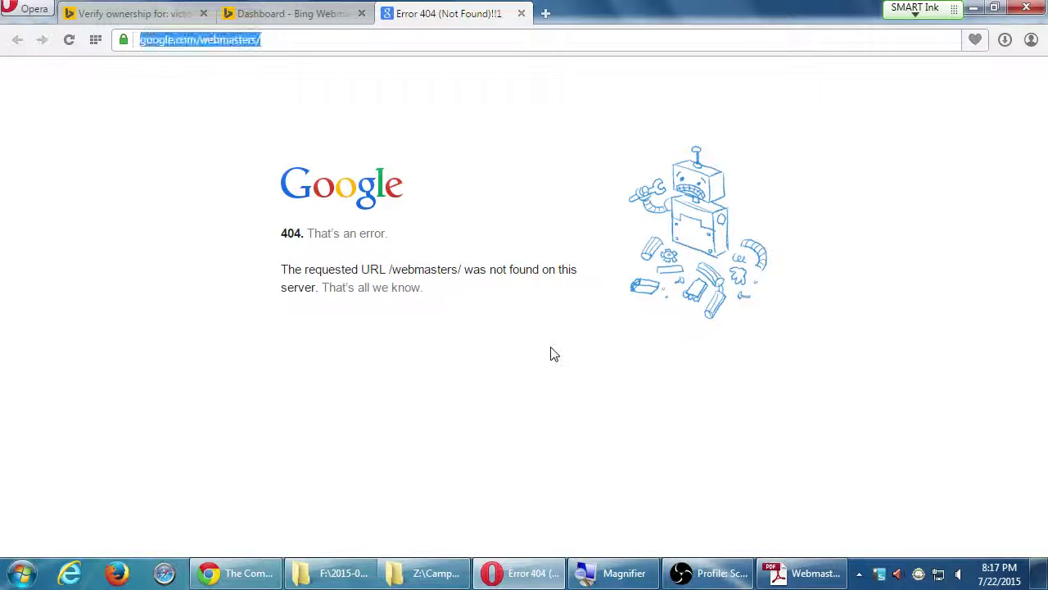
pyautogui.write('google webmaster')
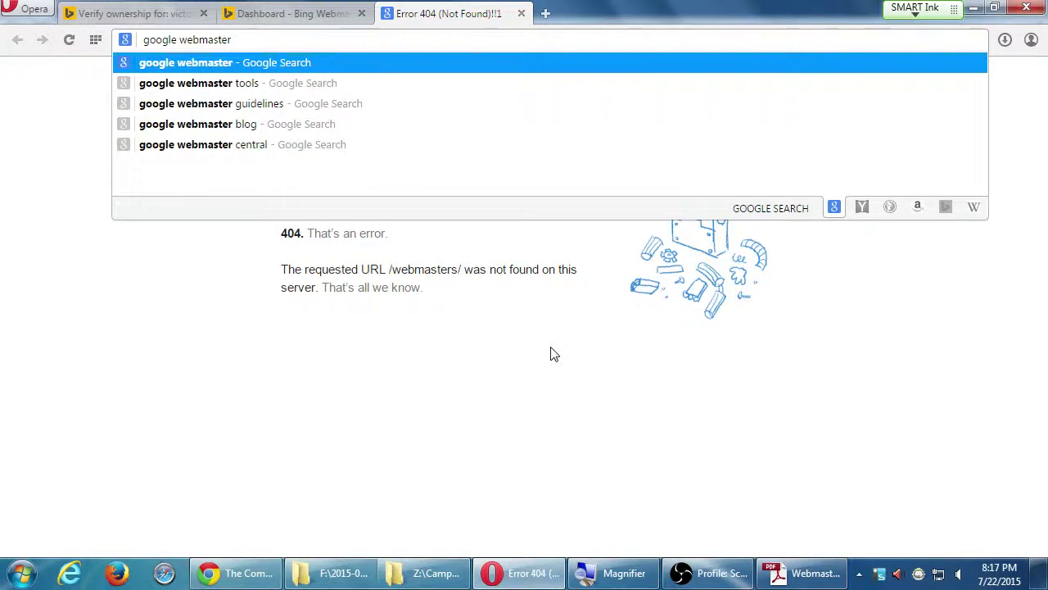
pyautogui.press('Down')
pyautogui.press('Return')
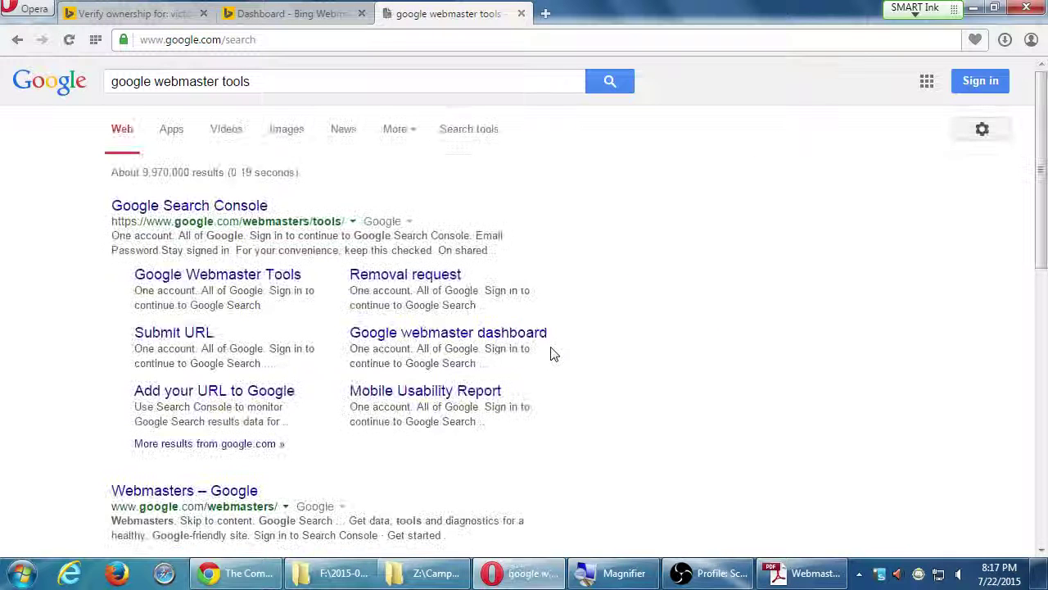
# Try the Search Console and Webmasters results, then follow the PDF's webmasters link again.
pyautogui.click(173, 209)
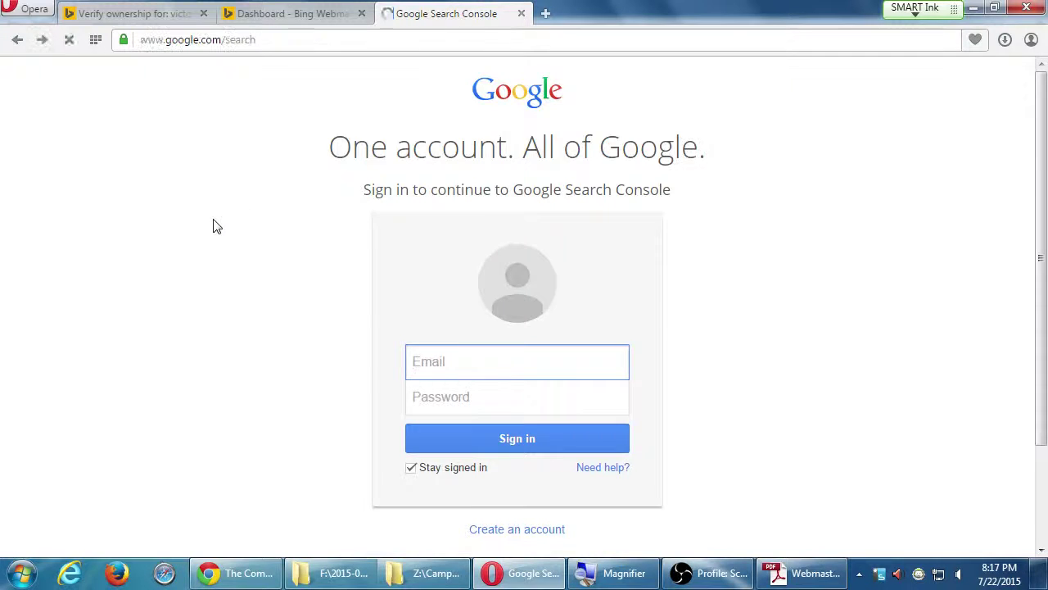
pyautogui.scroll(-1, 65, 308)
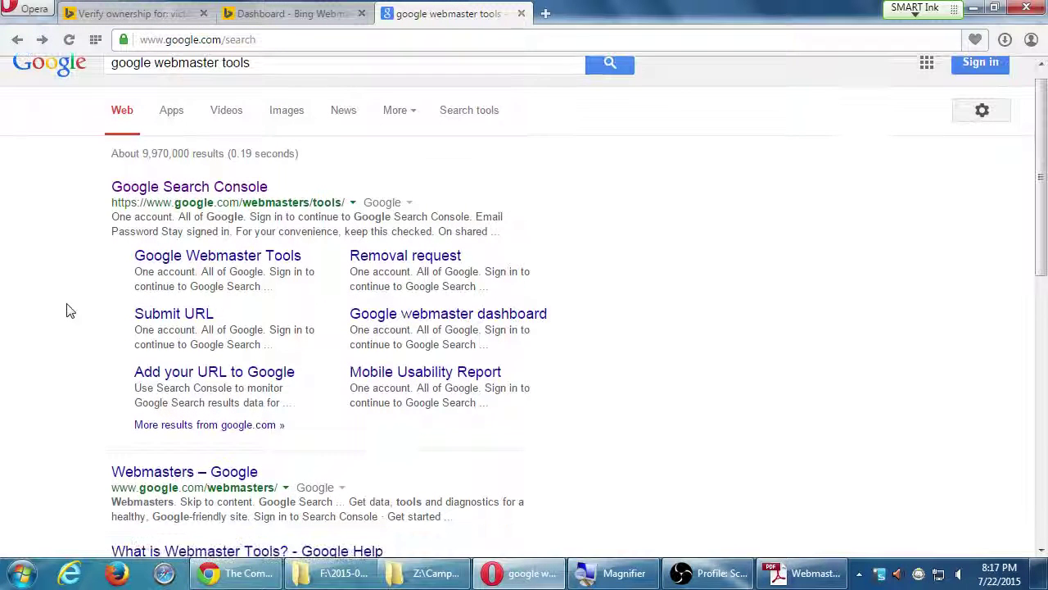
pyautogui.scroll(-2, 139, 451)
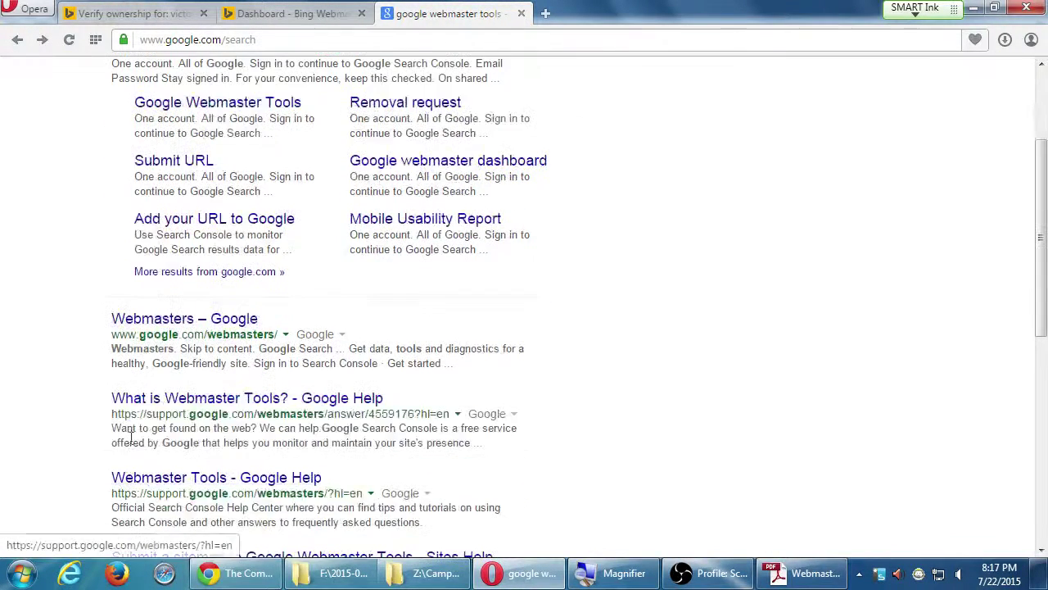
pyautogui.click(170, 326)
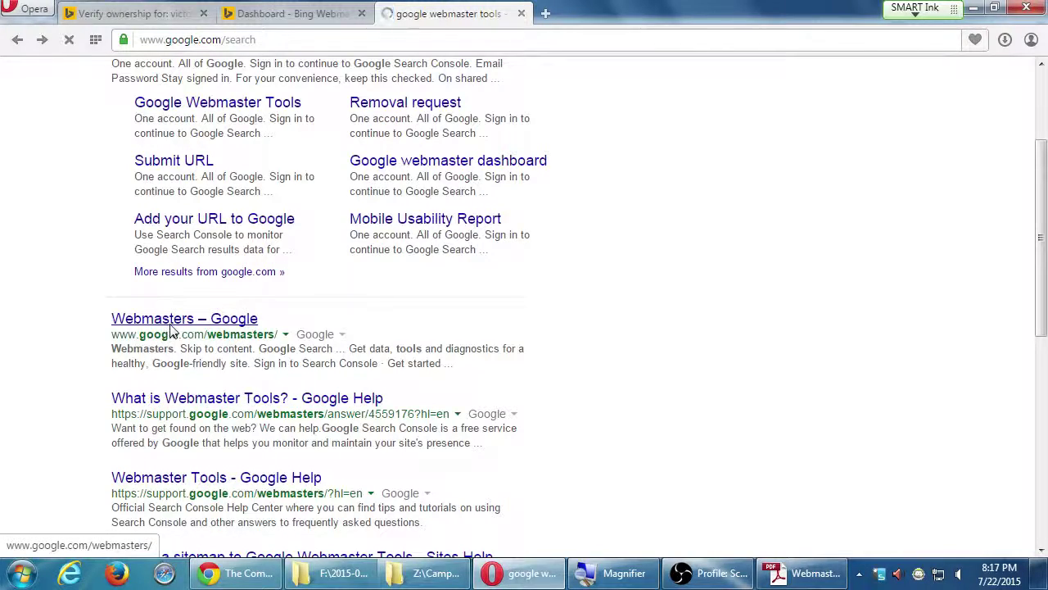
pyautogui.hotkey('alt', 'Left')
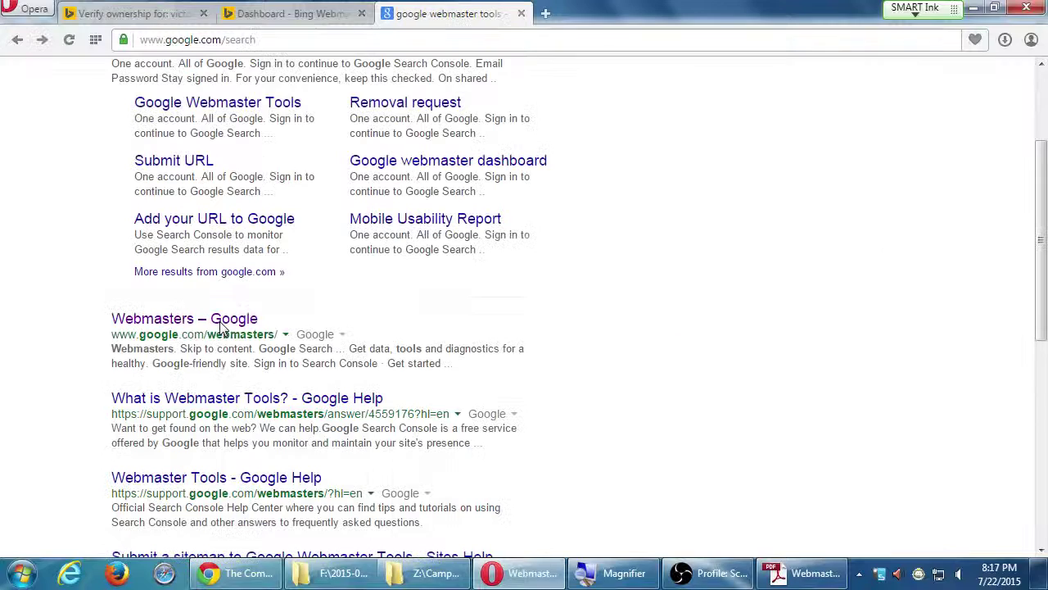
pyautogui.hotkey('alt', 'Tab')
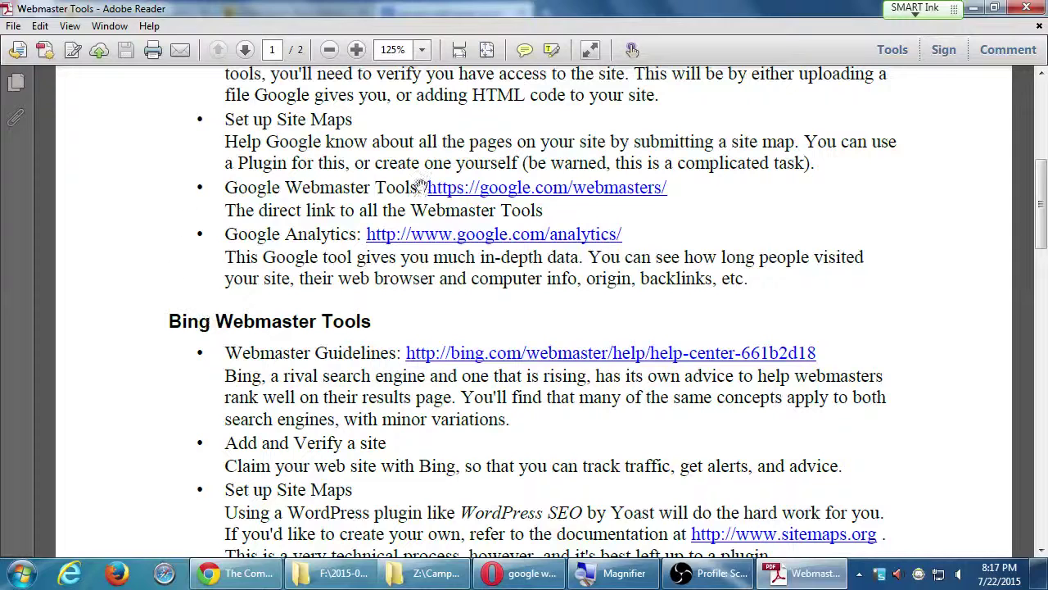
pyautogui.click(597, 190)
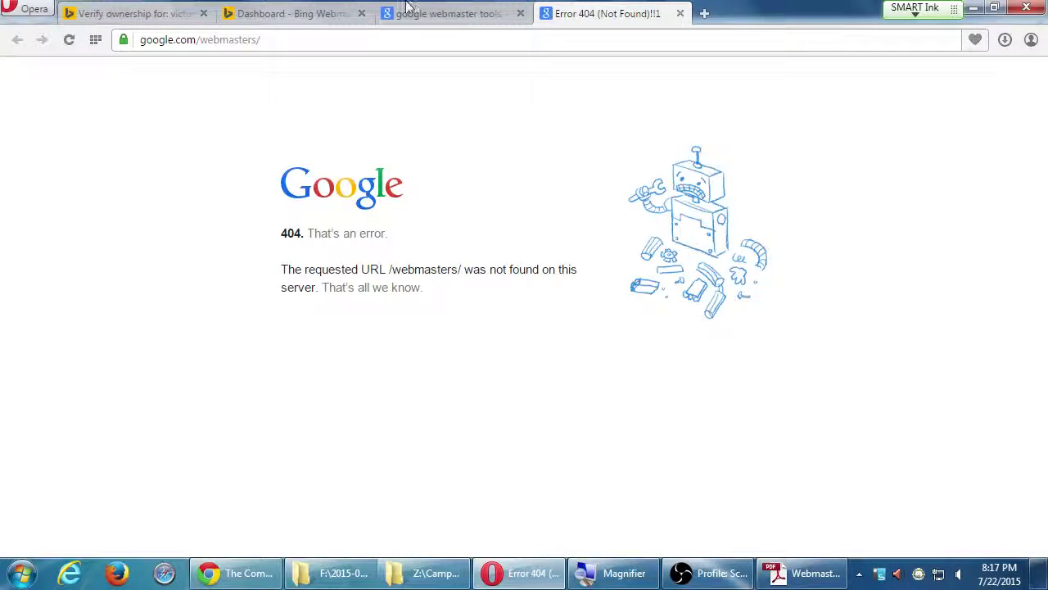
pyautogui.click(413, 10)
pyautogui.click(227, 320)
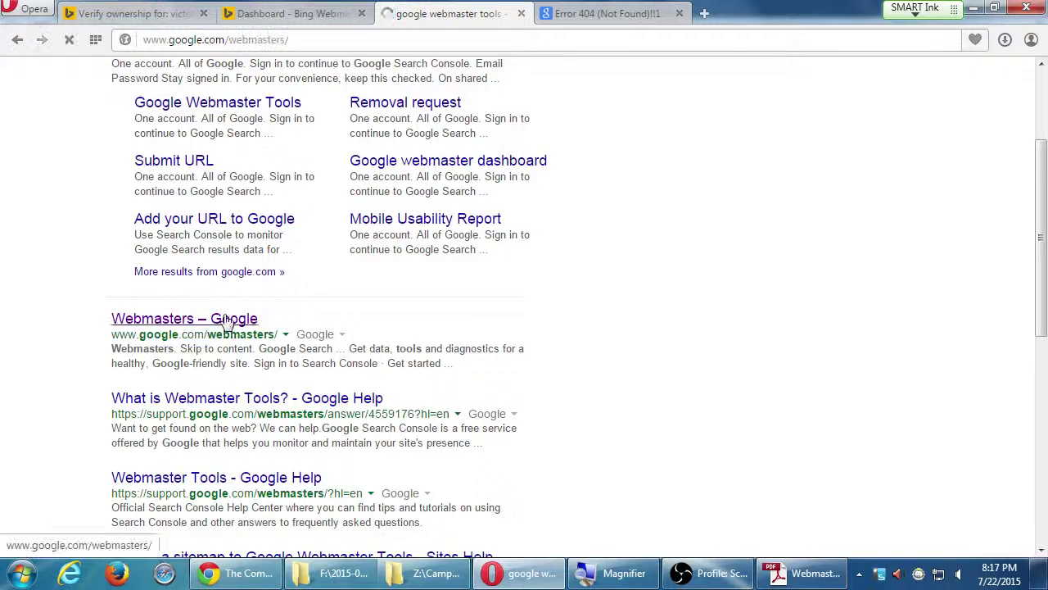
pyautogui.click(589, 14)
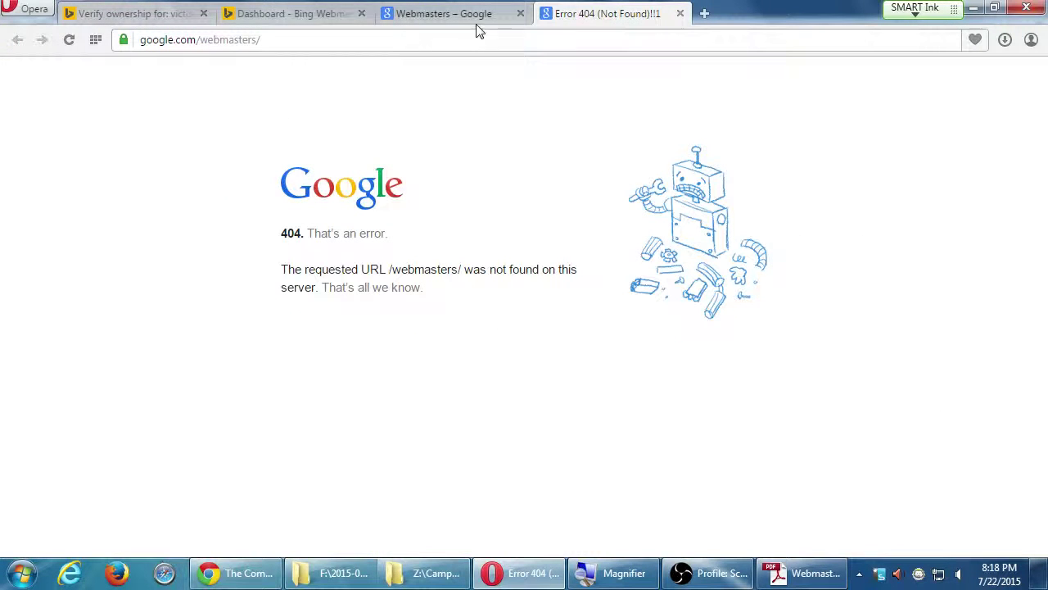
pyautogui.click(233, 36)
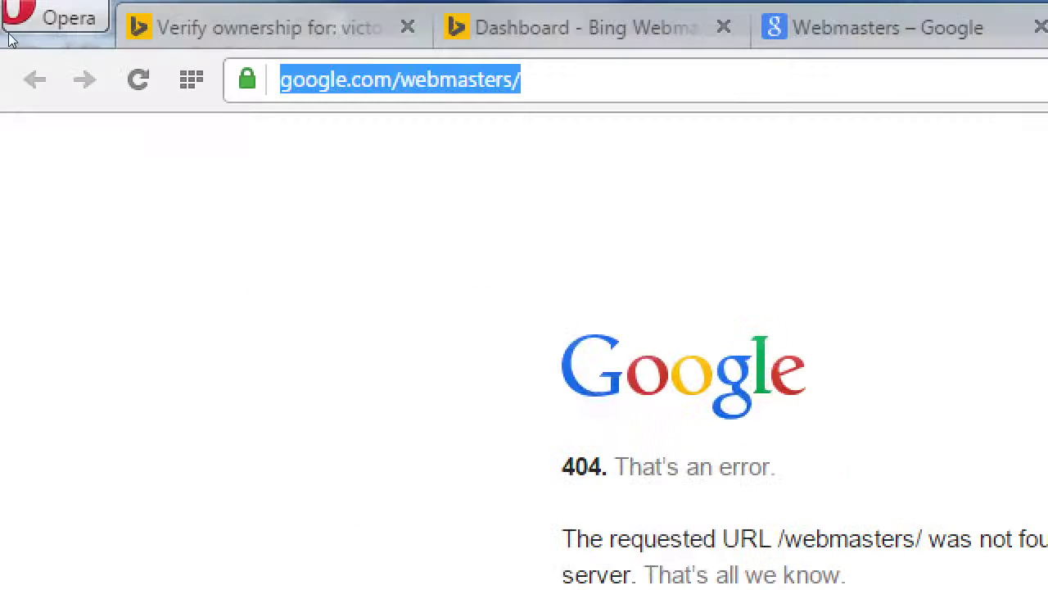
pyautogui.press('Home')
pyautogui.write('www.')
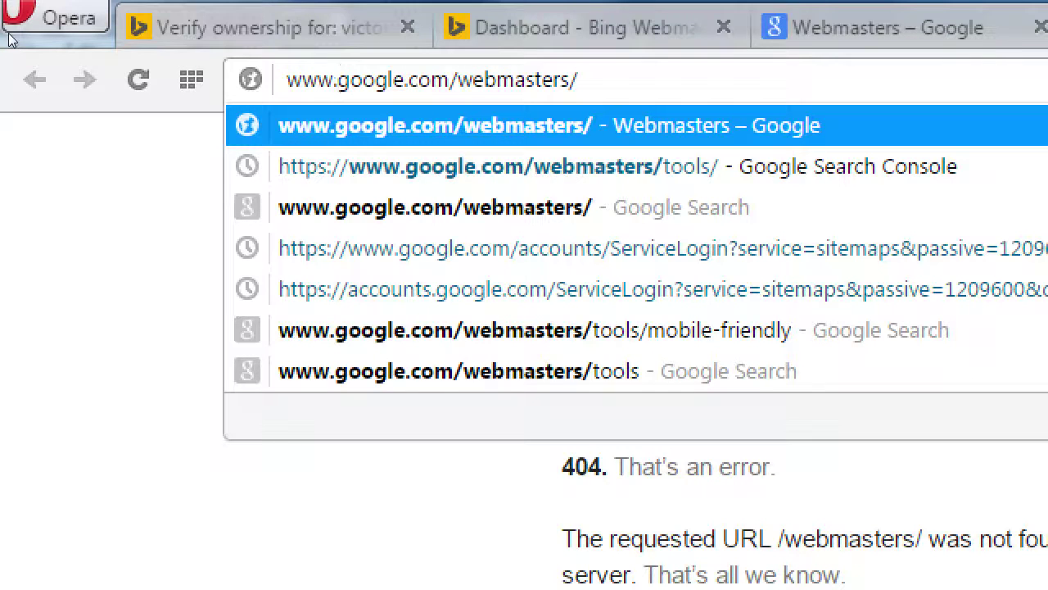
pyautogui.press('Return')
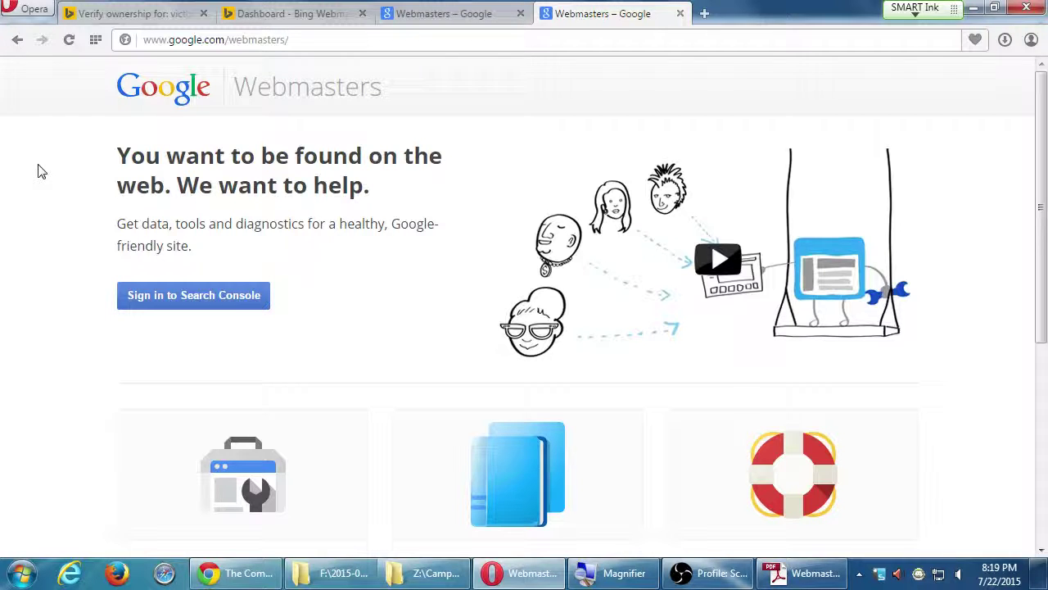
# Start Search Console sign-in, check the Bing verification tab, and untick 'Stay signed in'.
pyautogui.click(211, 301)
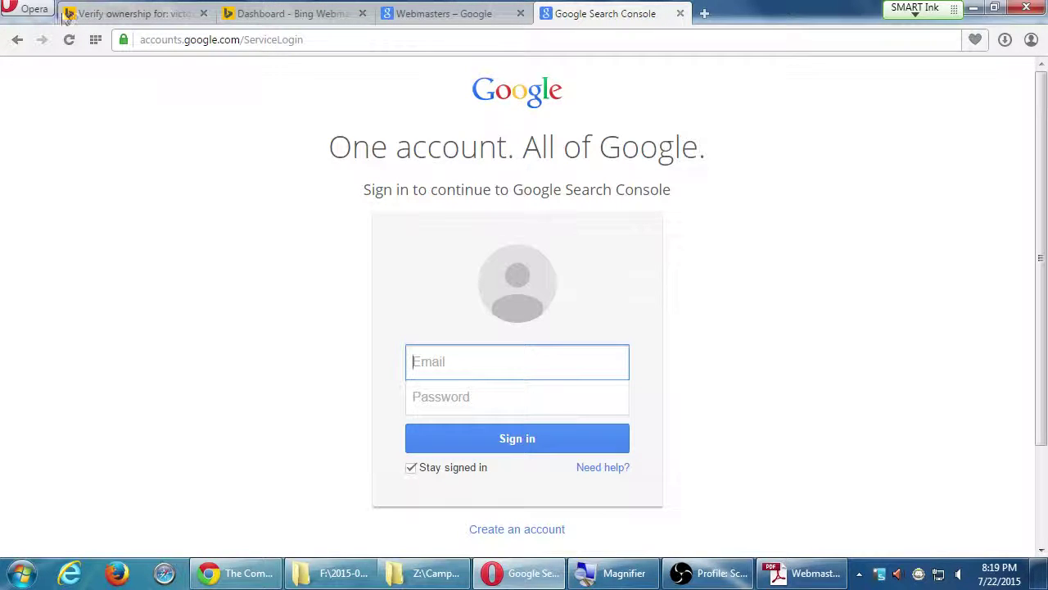
pyautogui.click(114, 14)
pyautogui.scroll(1, 211, 237)
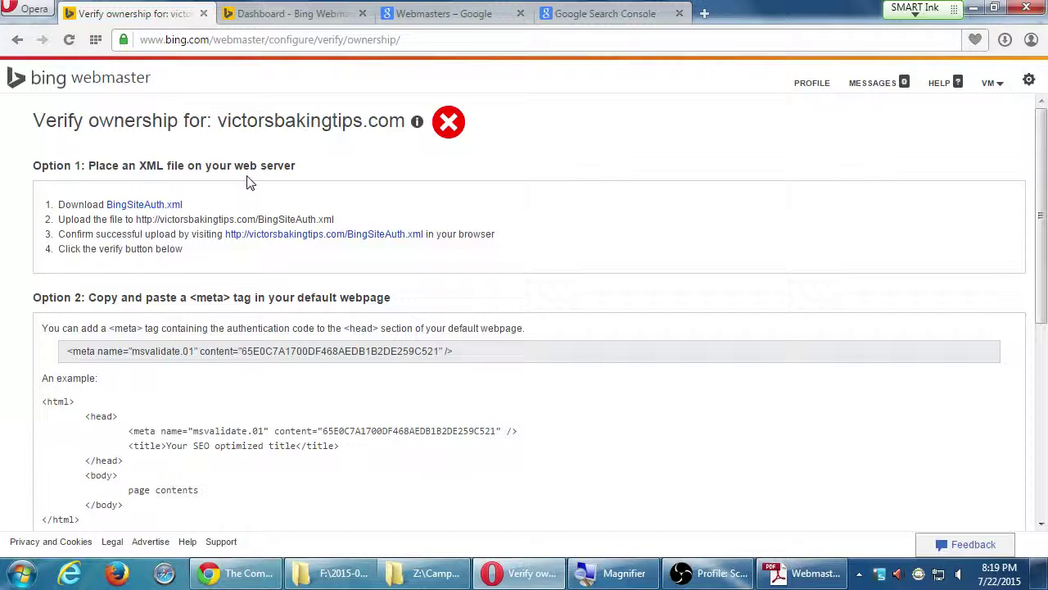
pyautogui.click(555, 24)
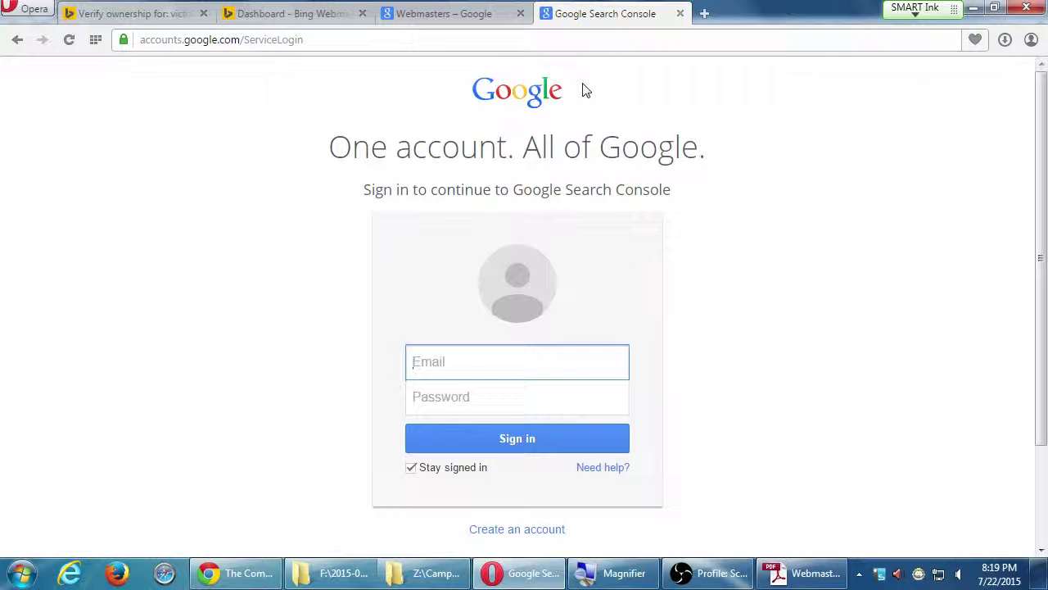
pyautogui.click(411, 466)
pyautogui.click(457, 368)
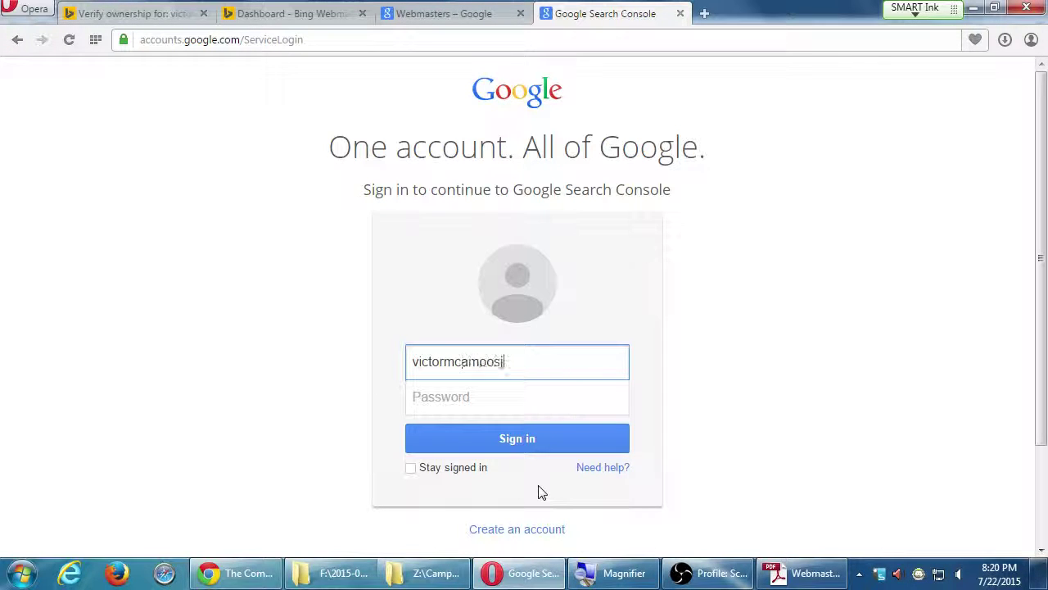
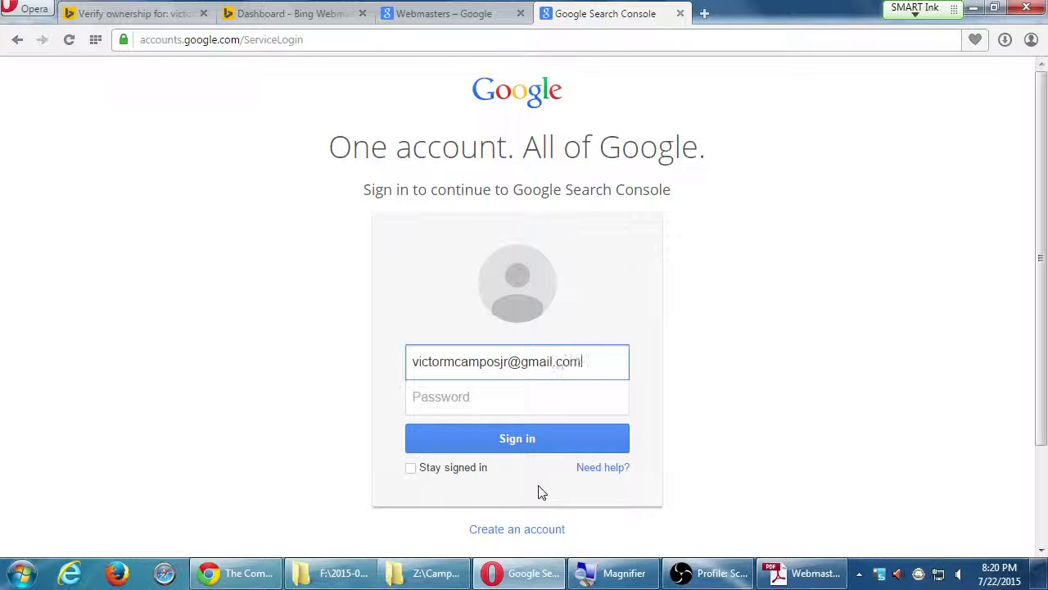
# Sign in with the account's e-mail address and password.
pyautogui.press('Tab')
pyautogui.write('•••••••••••')
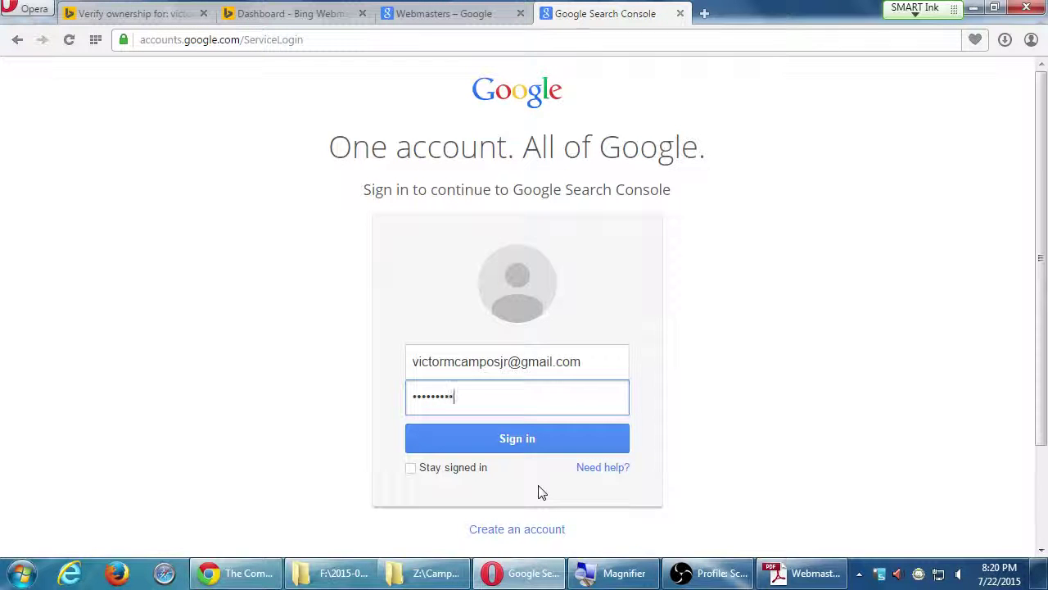
pyautogui.press('Return')
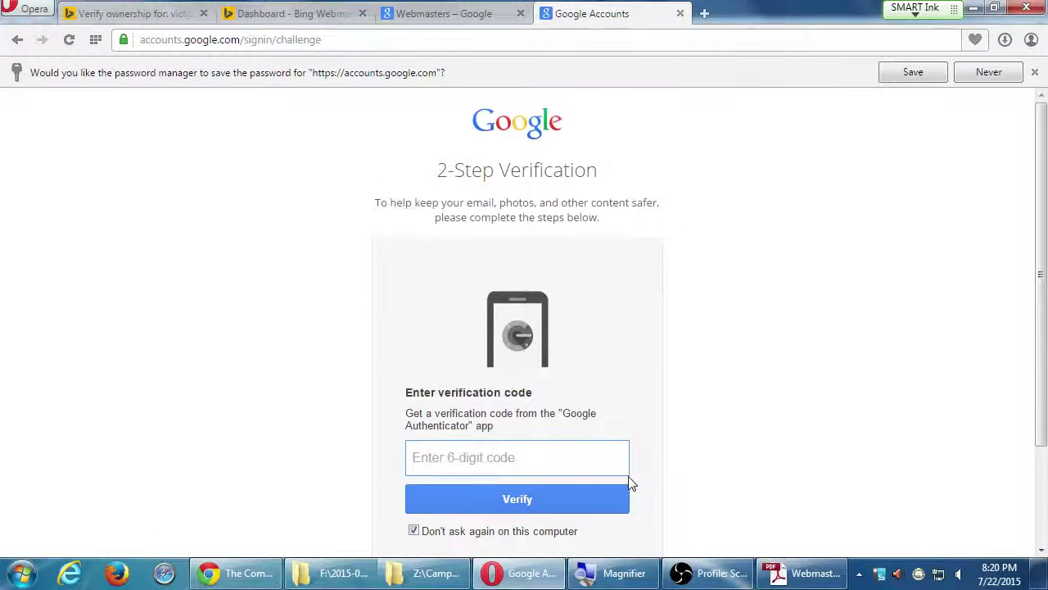
# Untick 'Don't ask again' and pass 2-step verification with the authenticator code, retrying once.
pyautogui.click(415, 531)
pyautogui.click(438, 453)
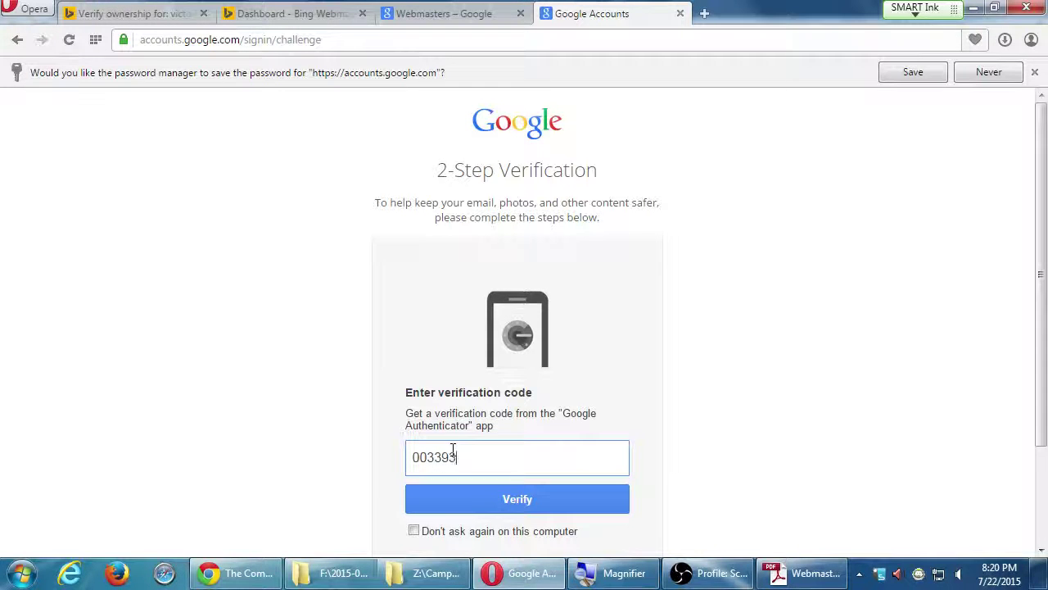
pyautogui.press('Return')
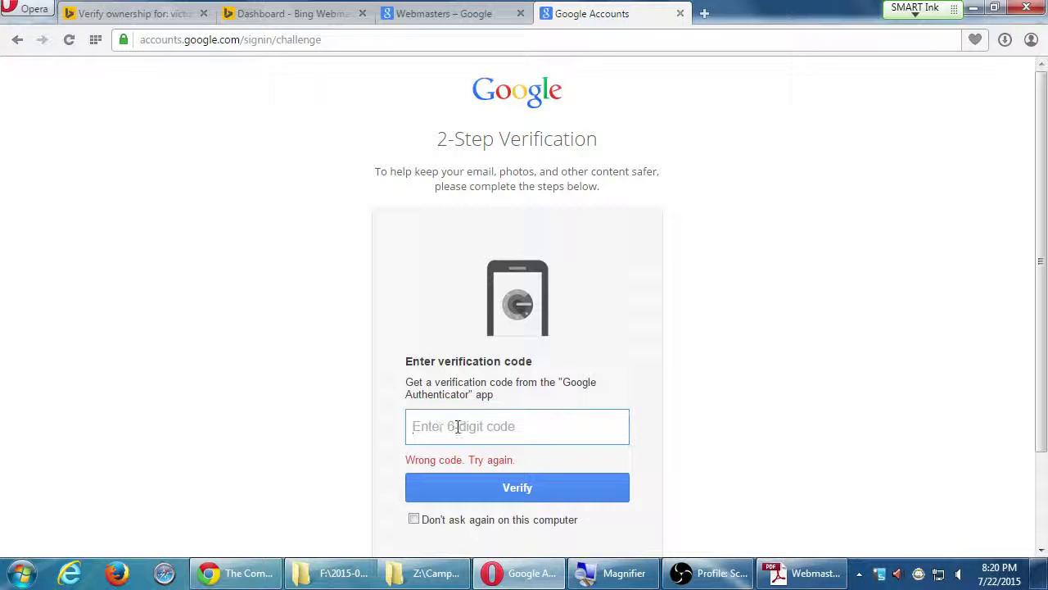
pyautogui.press('Return')
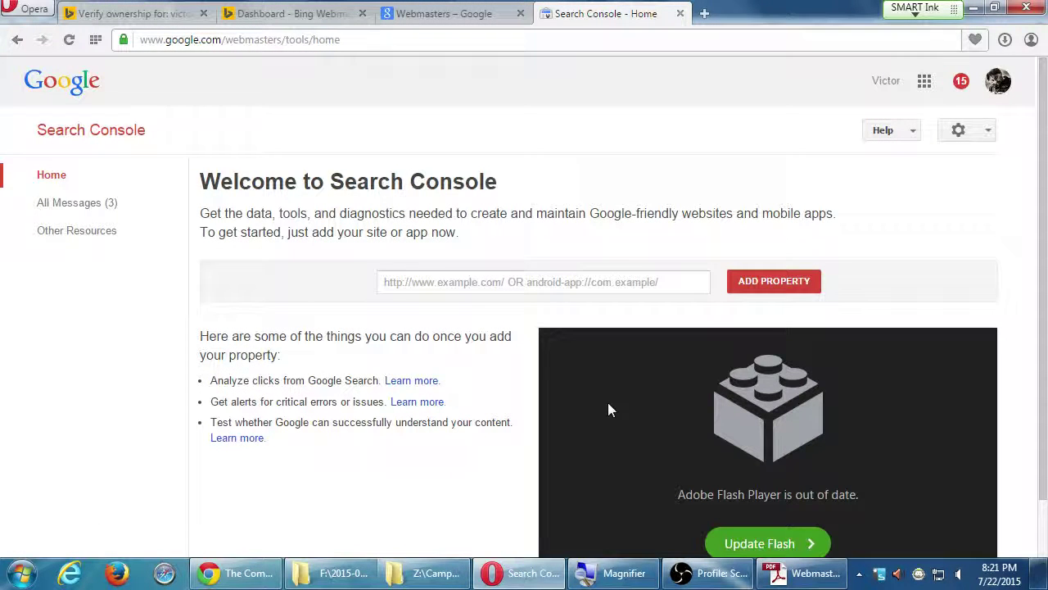
pyautogui.scroll(-1, 424, 339)
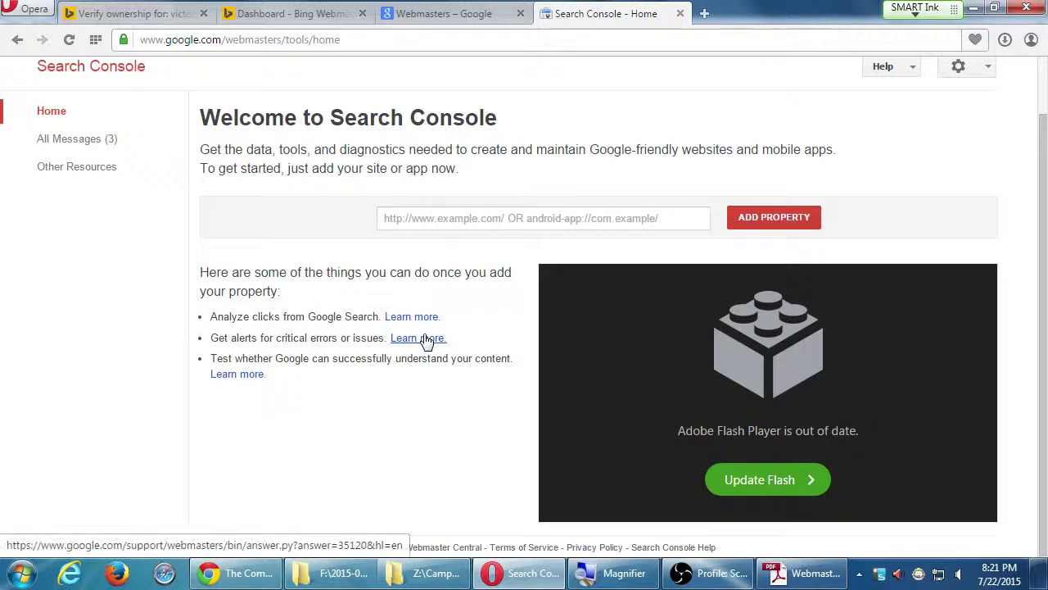
pyautogui.scroll(1, 426, 335)
pyautogui.scroll(-1, 426, 336)
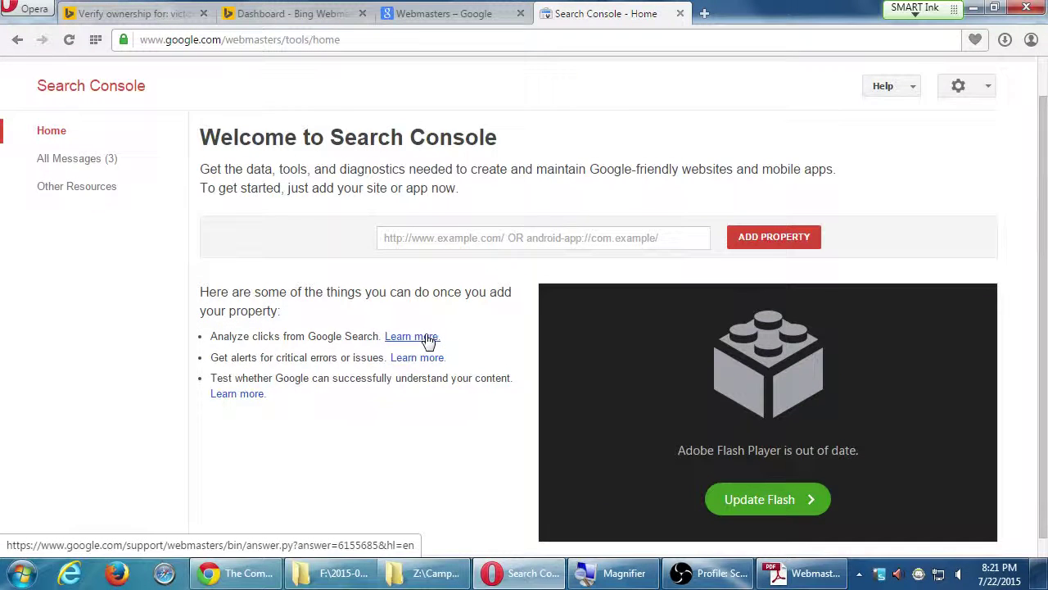
pyautogui.scroll(1, 426, 334)
pyautogui.scroll(-1, 426, 334)
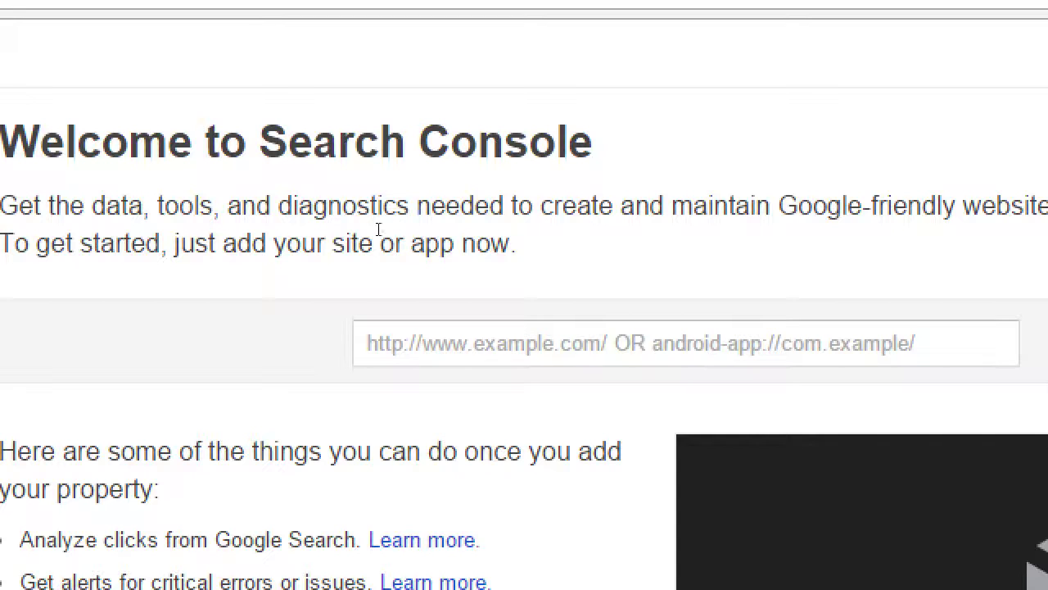
# Add victorthings.com as a new Search Console property.
pyautogui.press('Tab')
pyautogui.write('victor.com')
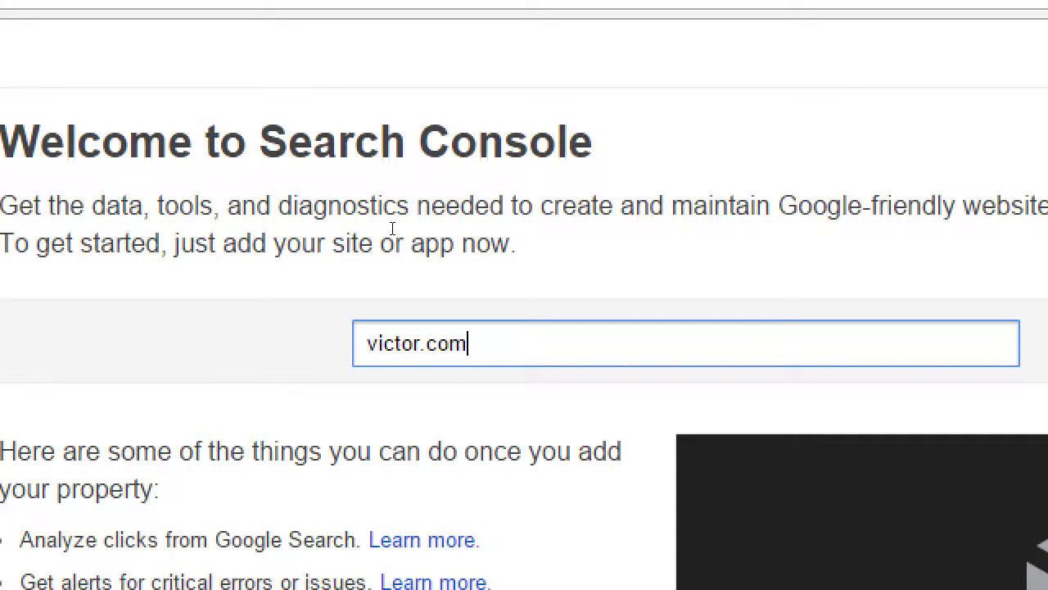
pyautogui.press('Left')
pyautogui.press('Left')
pyautogui.press('Left')
pyautogui.press('Left')
pyautogui.write('things')
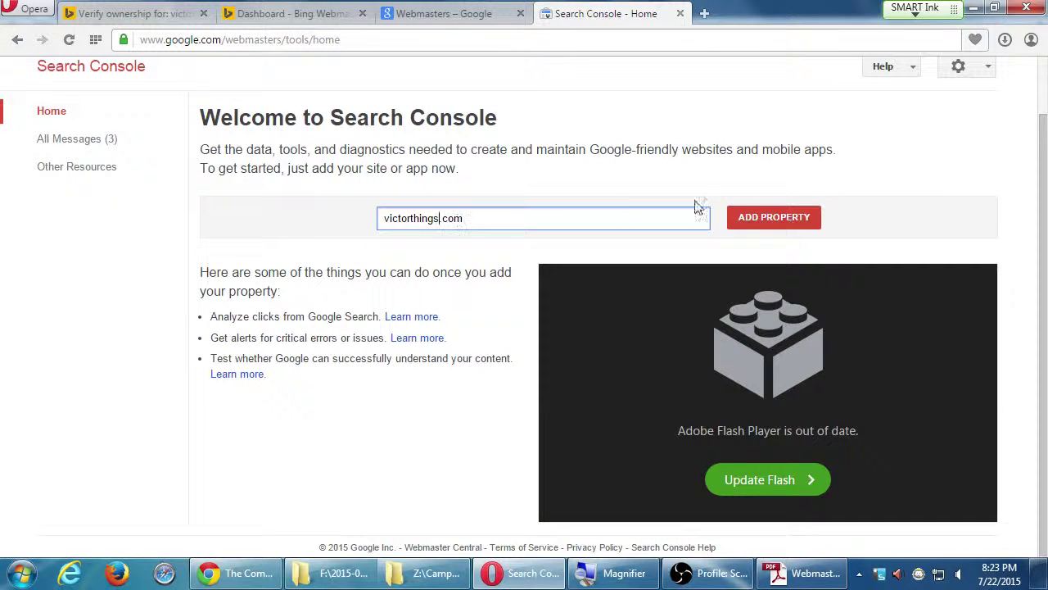
pyautogui.click(752, 224)
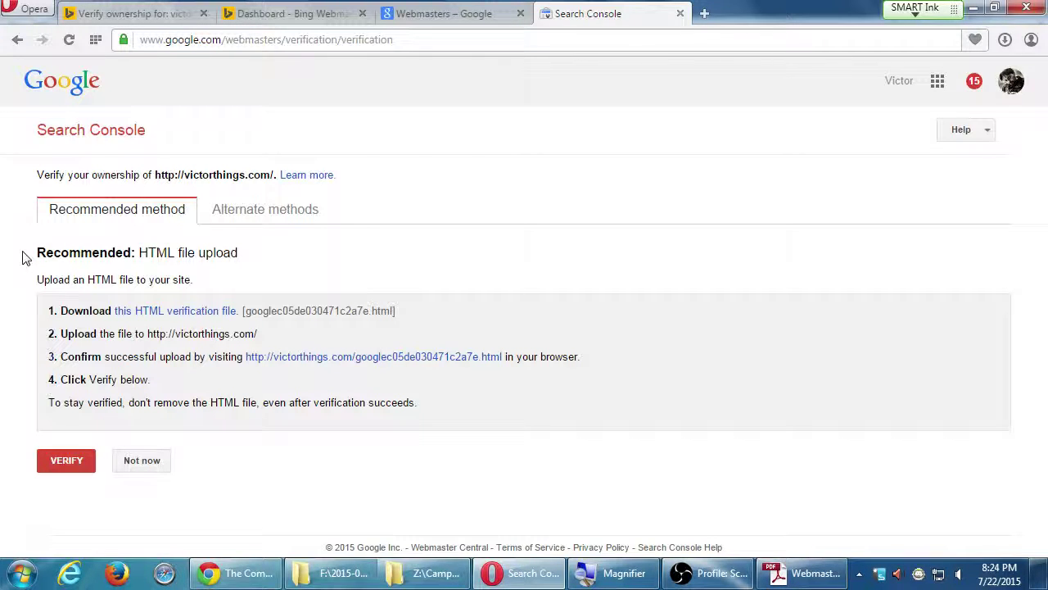
pyautogui.click(238, 219)
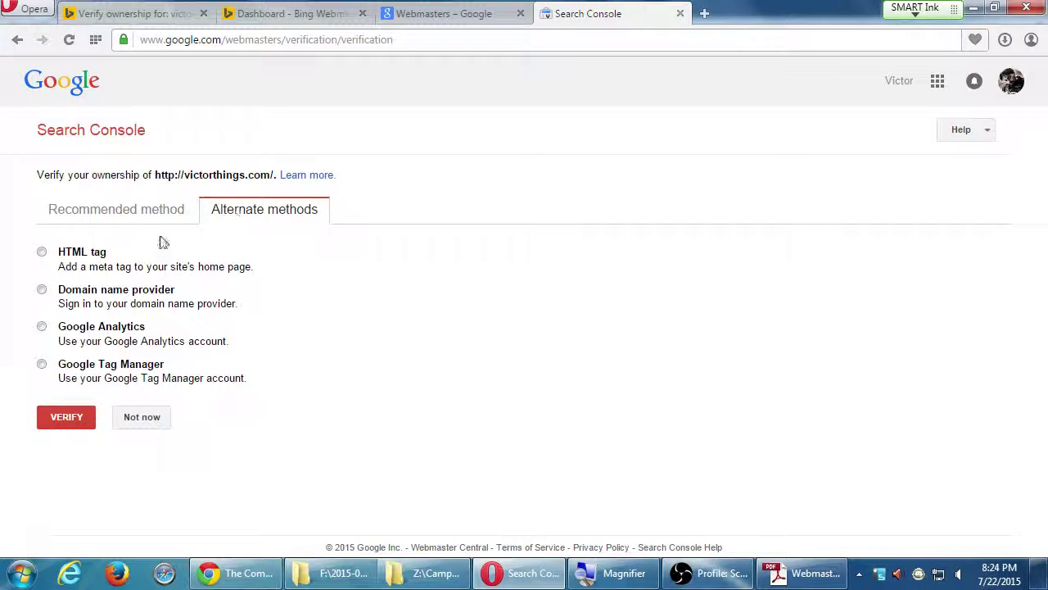
# Look at the domain name provider option and its registrar list, then choose HTML tag verification.
pyautogui.click(41, 253)
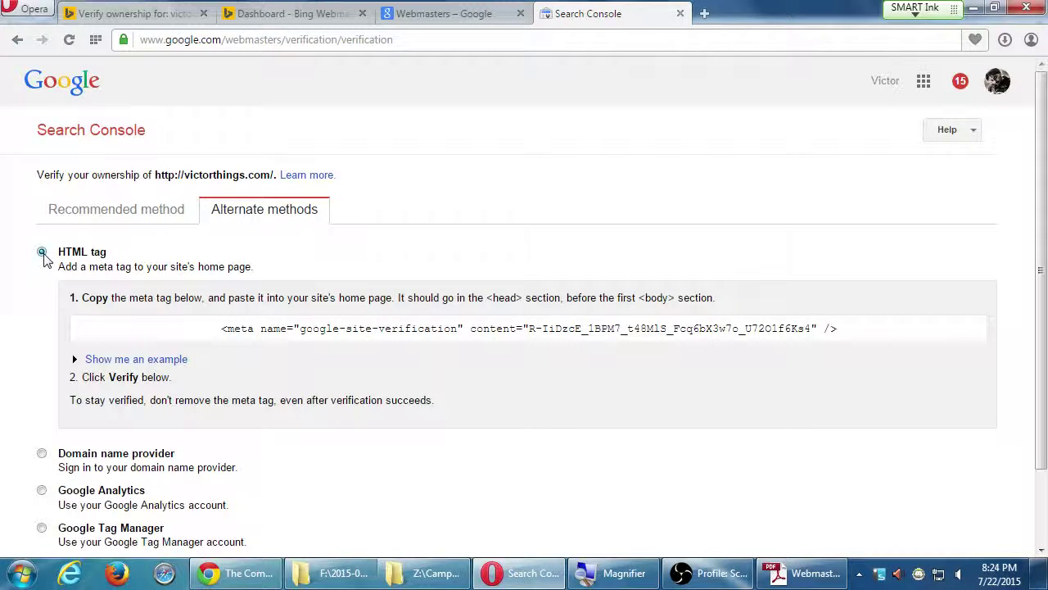
pyautogui.click(42, 453)
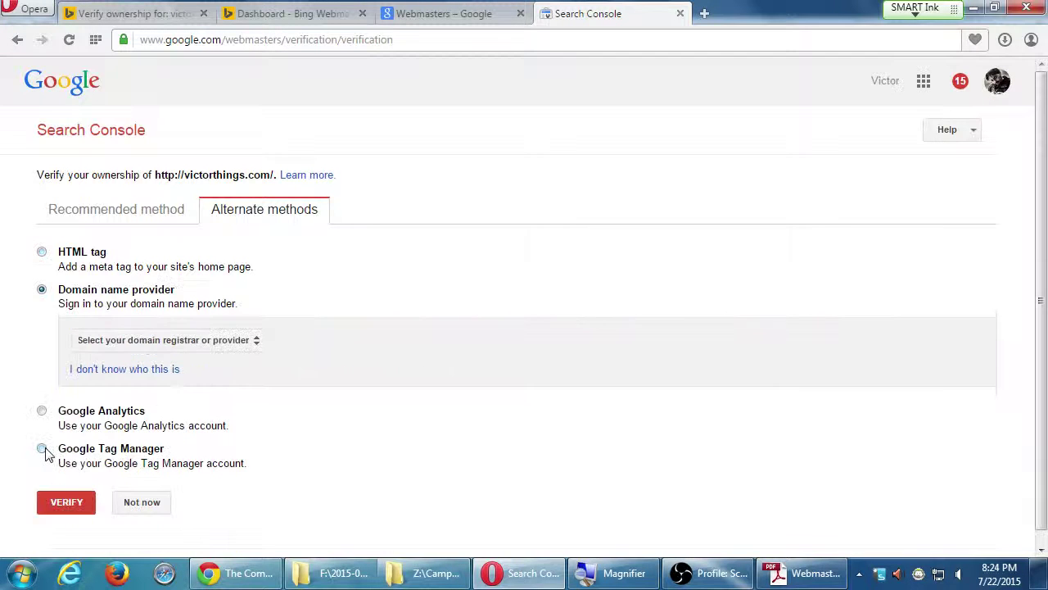
pyautogui.click(96, 342)
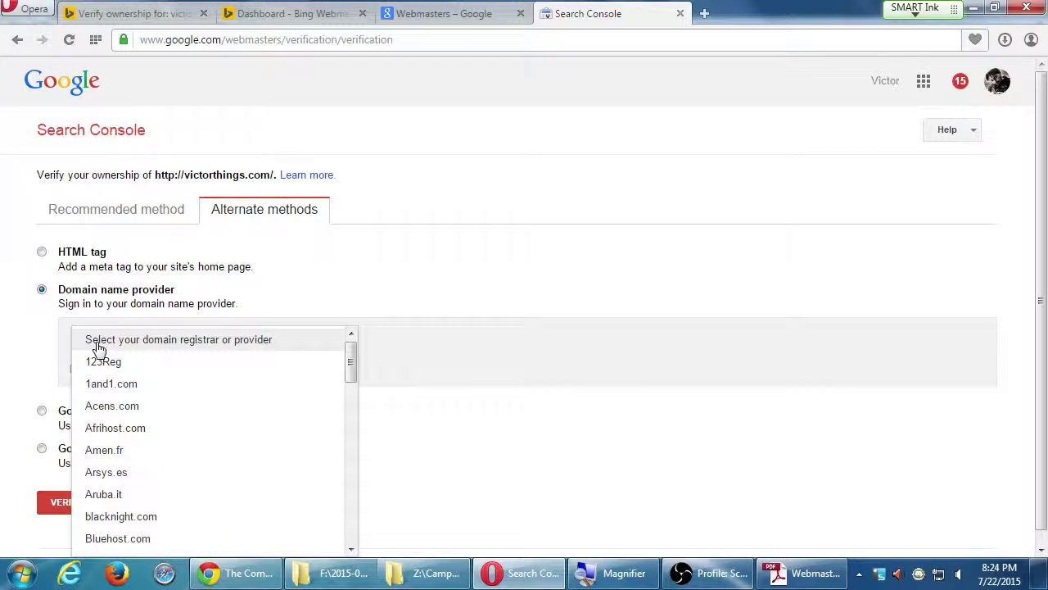
pyautogui.click(49, 310)
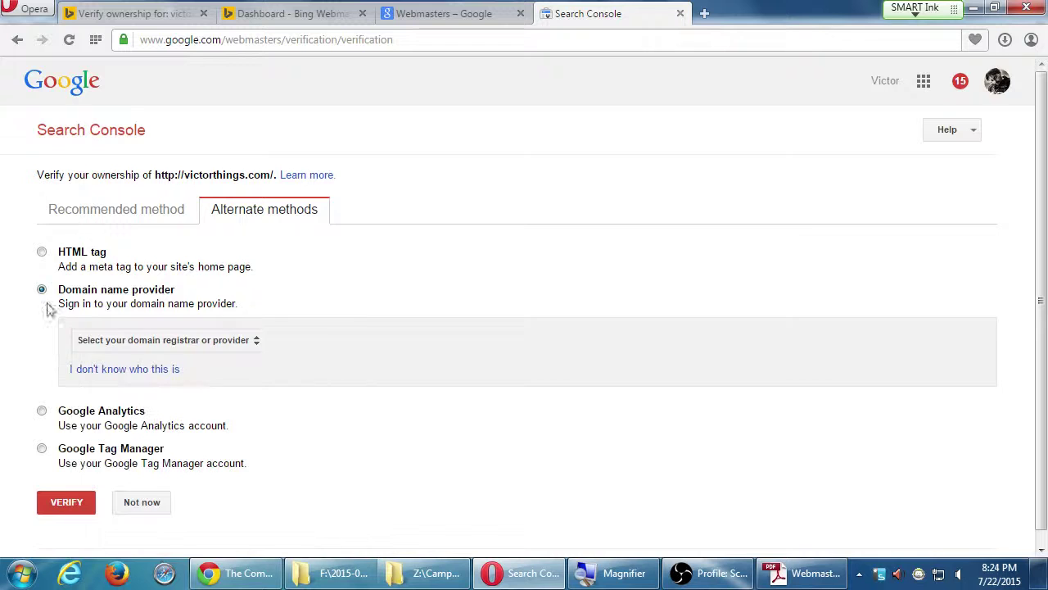
pyautogui.click(42, 252)
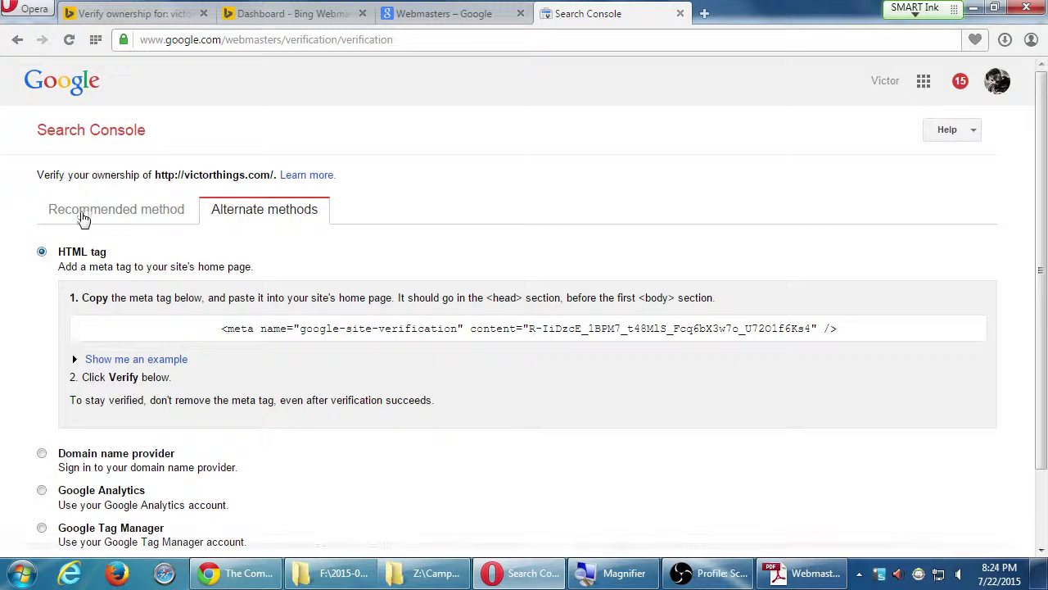
# Compare the Recommended and Alternate tabs, reselect HTML tag, and end on the recommended HTML file upload.
pyautogui.click(82, 215)
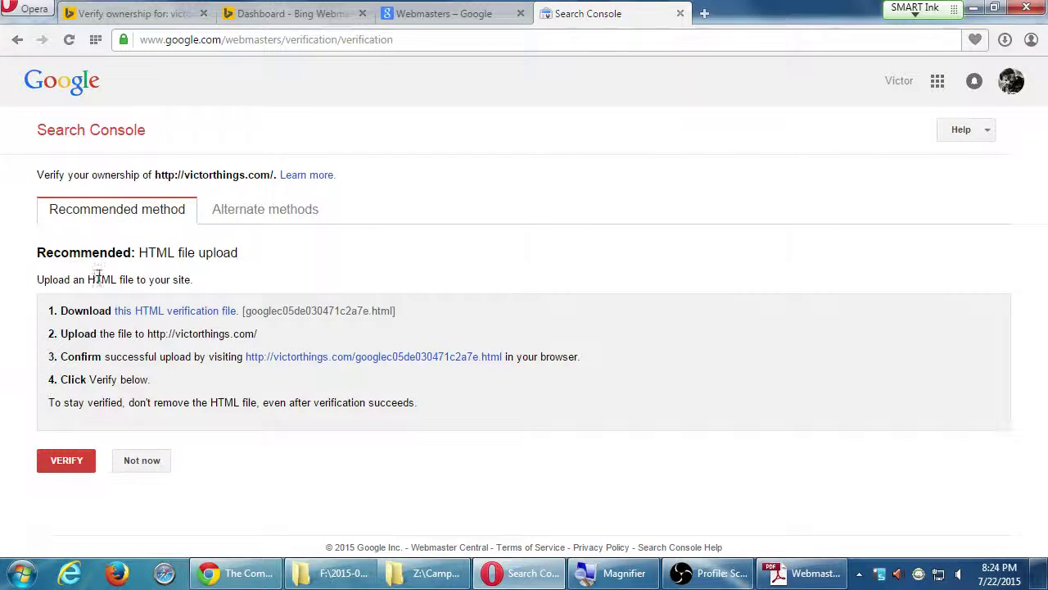
pyautogui.click(232, 217)
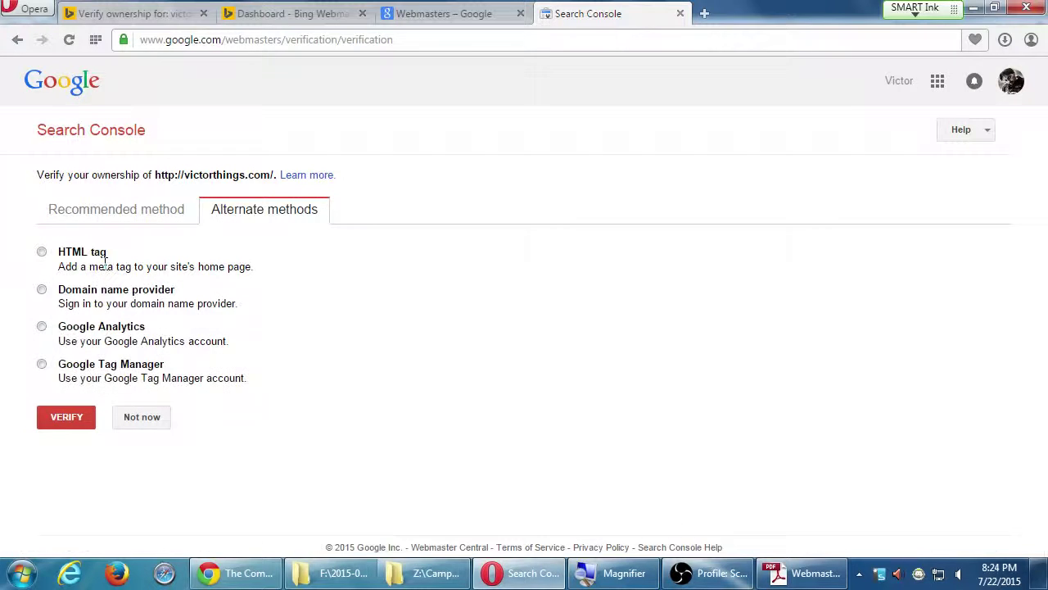
pyautogui.click(42, 252)
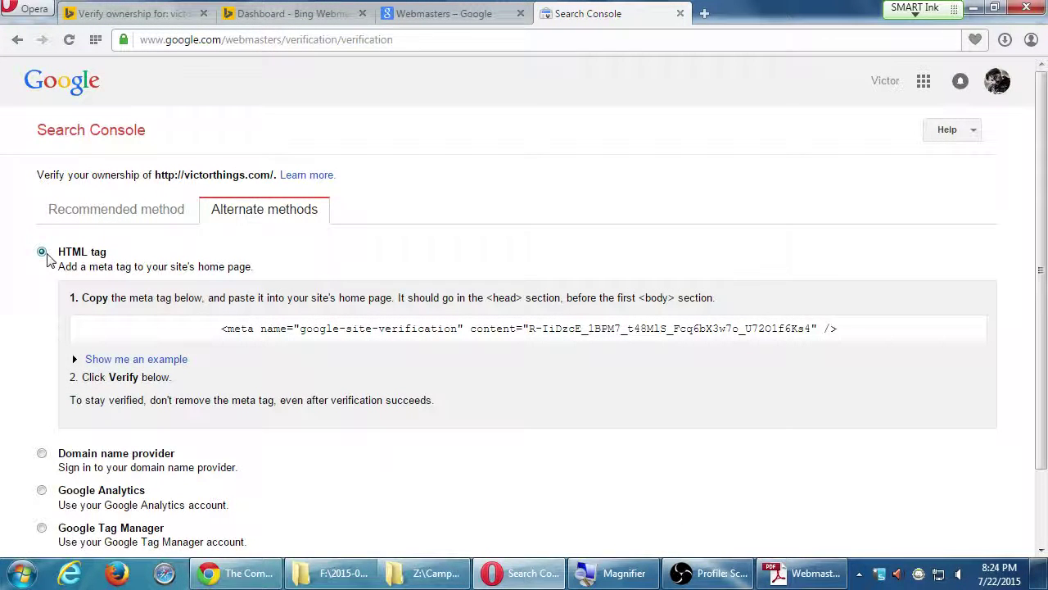
pyautogui.click(126, 208)
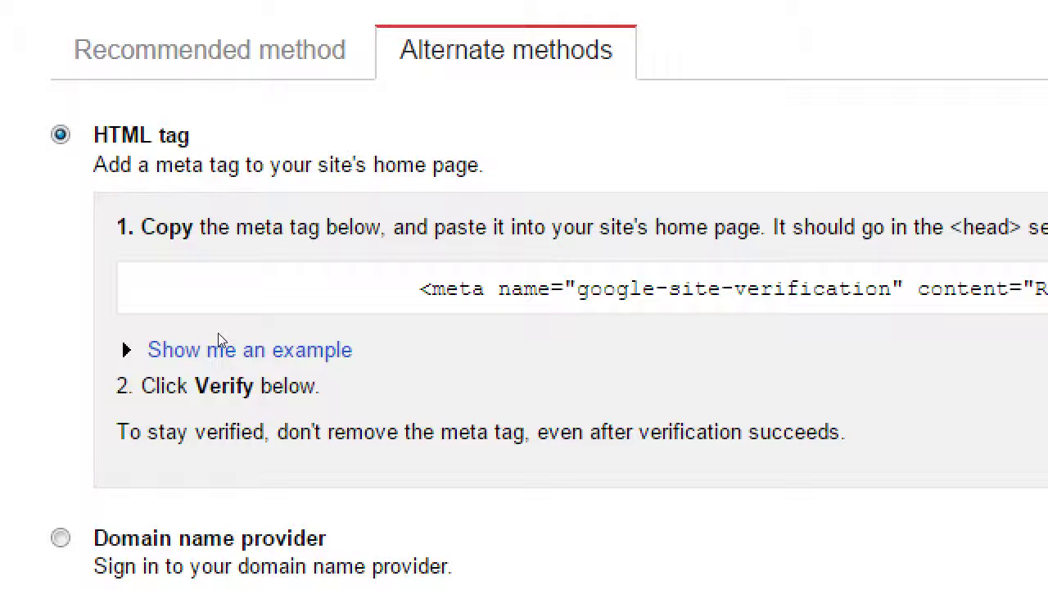
# Select the whole google-site-verification meta tag for copying, then clear the selection.
pyautogui.doubleClick(255, 326)
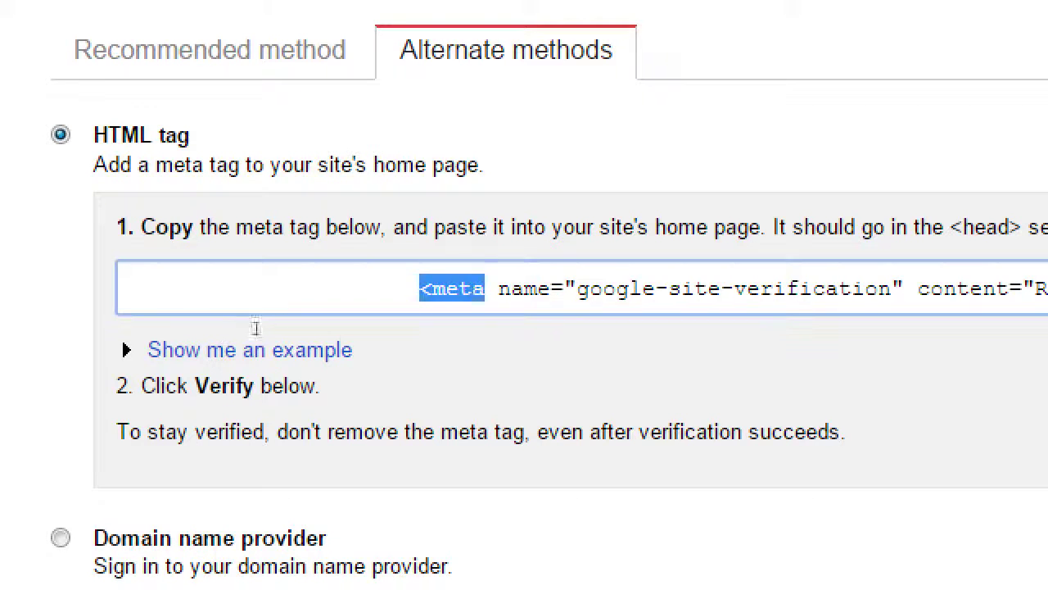
pyautogui.hotkey('ctrl', 'a')
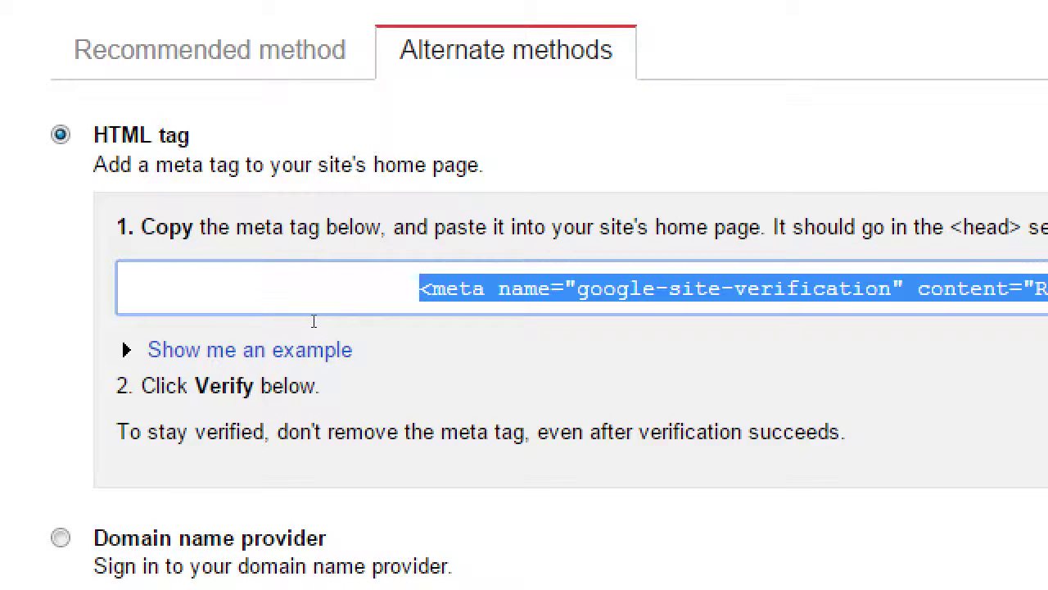
pyautogui.click(32, 353)
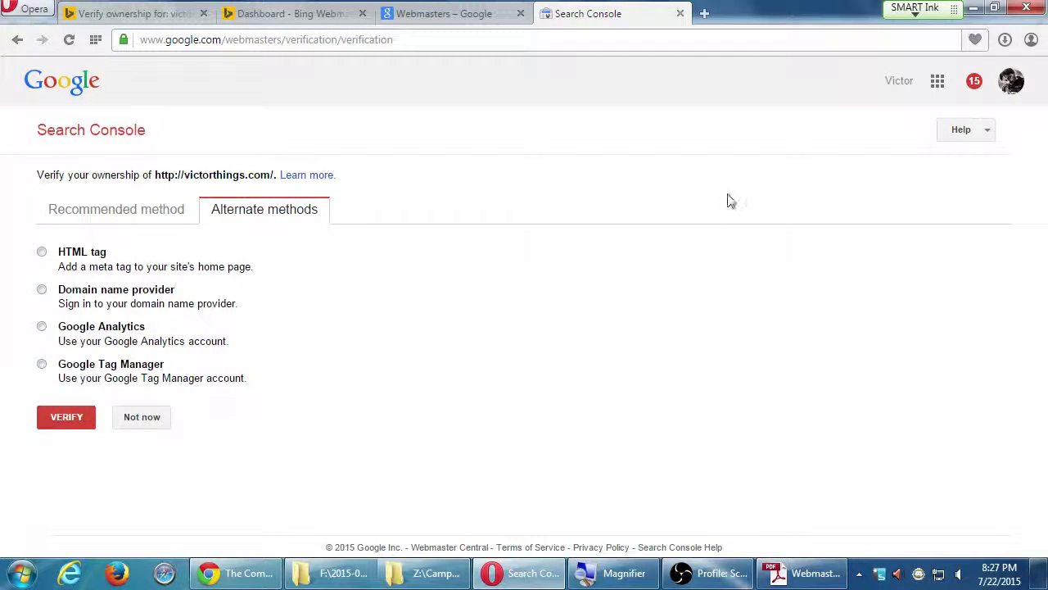
# Sign out of the current Google account and uncheck Stay signed in.
pyautogui.click(1011, 82)
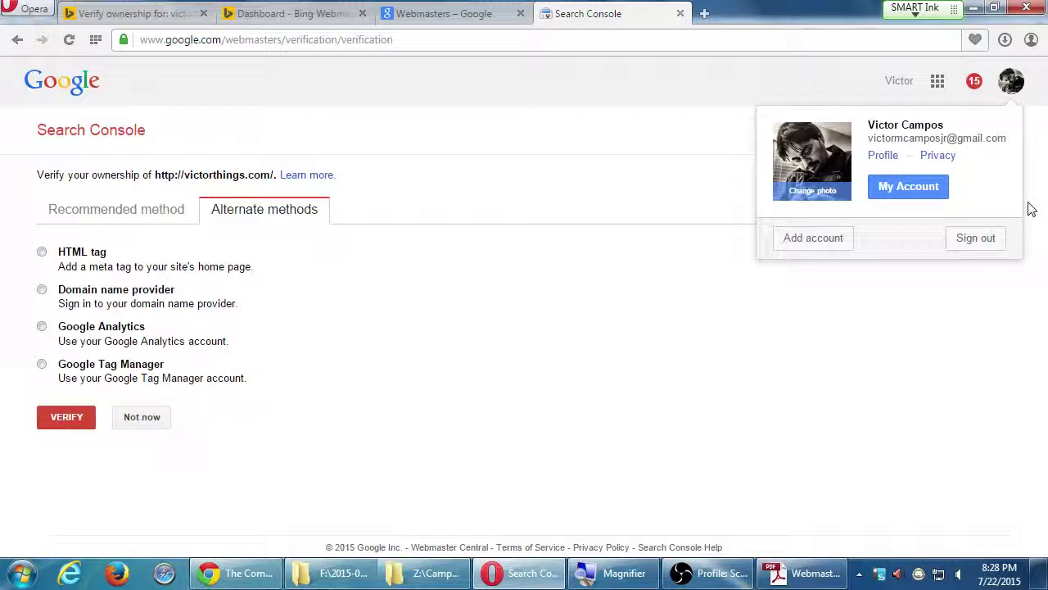
pyautogui.click(987, 239)
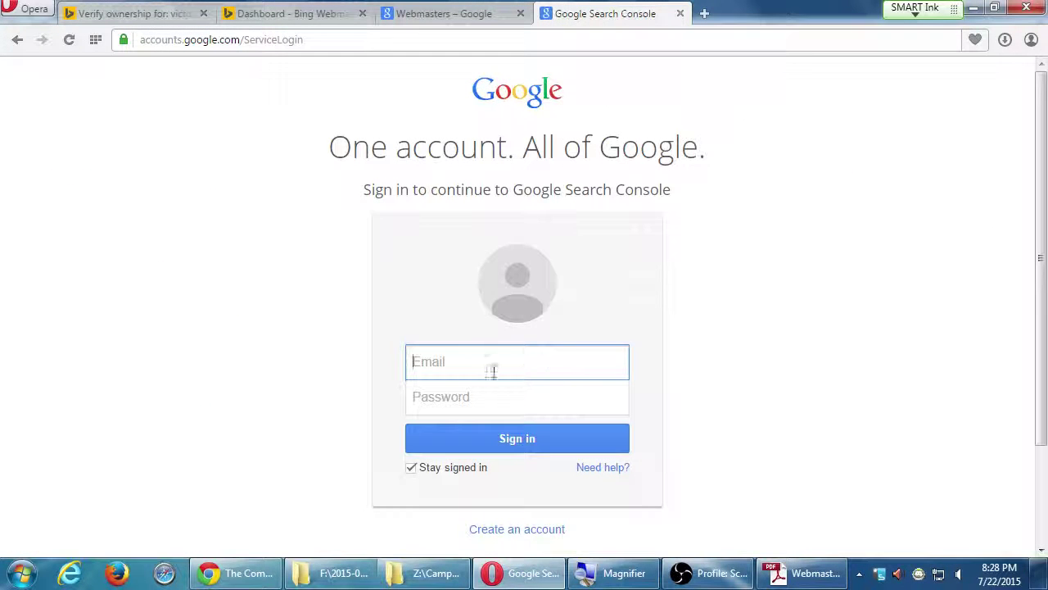
pyautogui.click(410, 467)
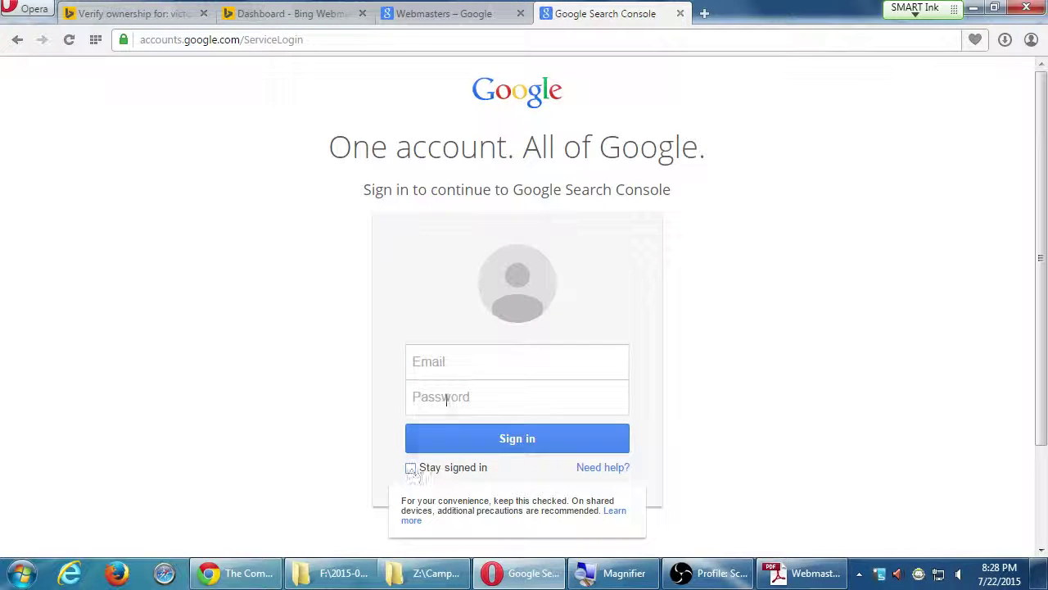
# Sign in with the other account's e-mail address and password.
pyautogui.click(467, 375)
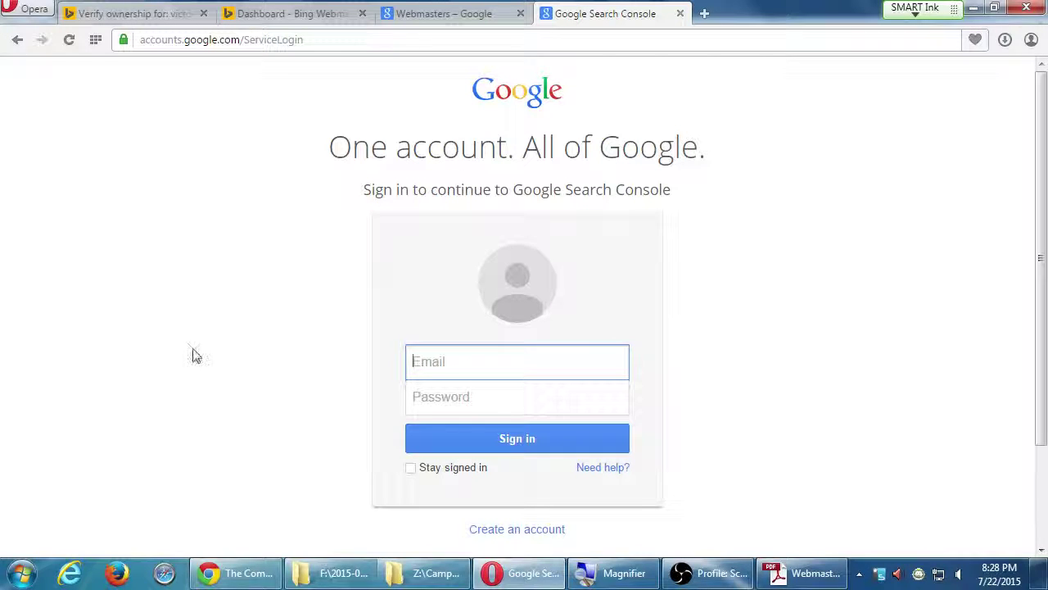
pyautogui.press('Home')
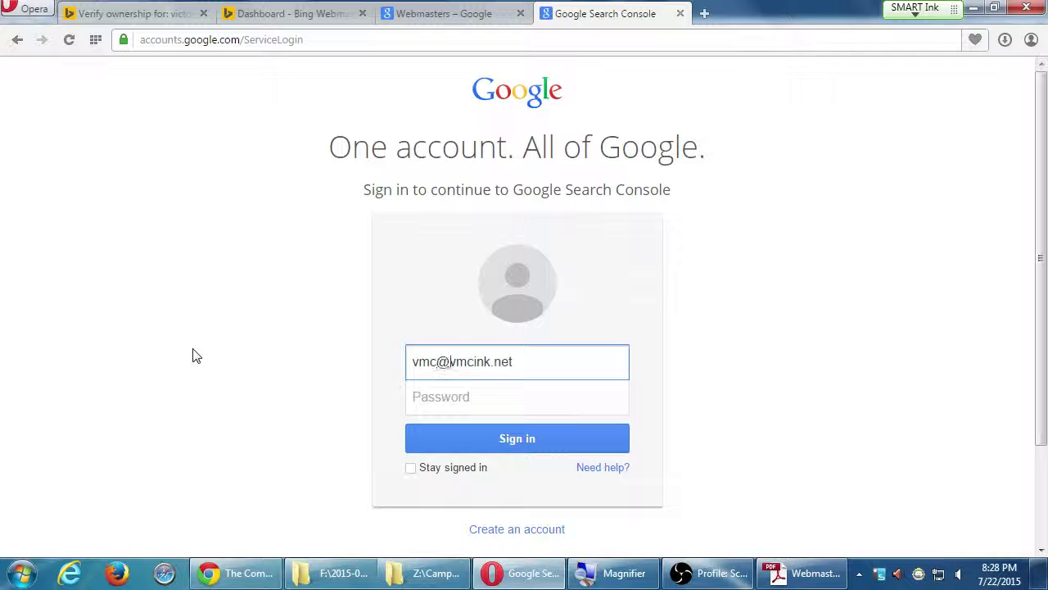
pyautogui.press('Tab')
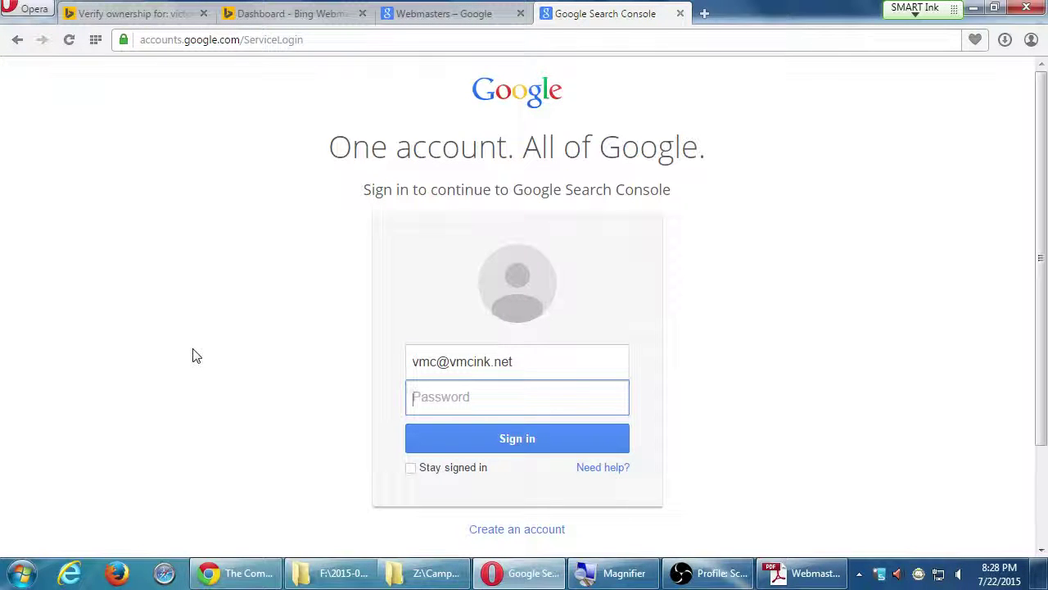
pyautogui.press('Return')
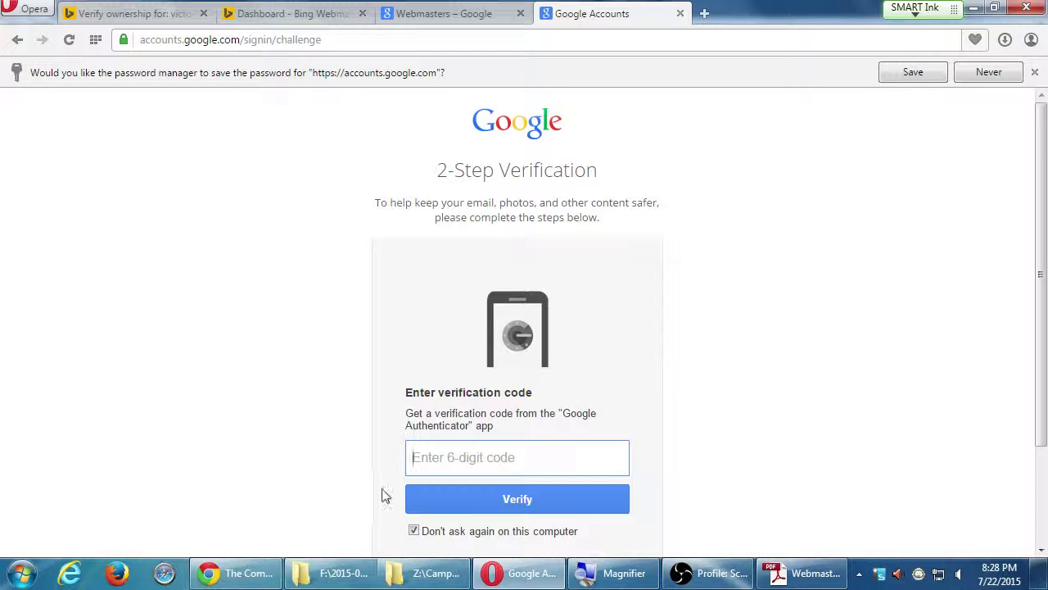
# Uncheck Don't ask again on this computer and submit the 6-digit Authenticator code.
pyautogui.click(413, 530)
pyautogui.click(429, 468)
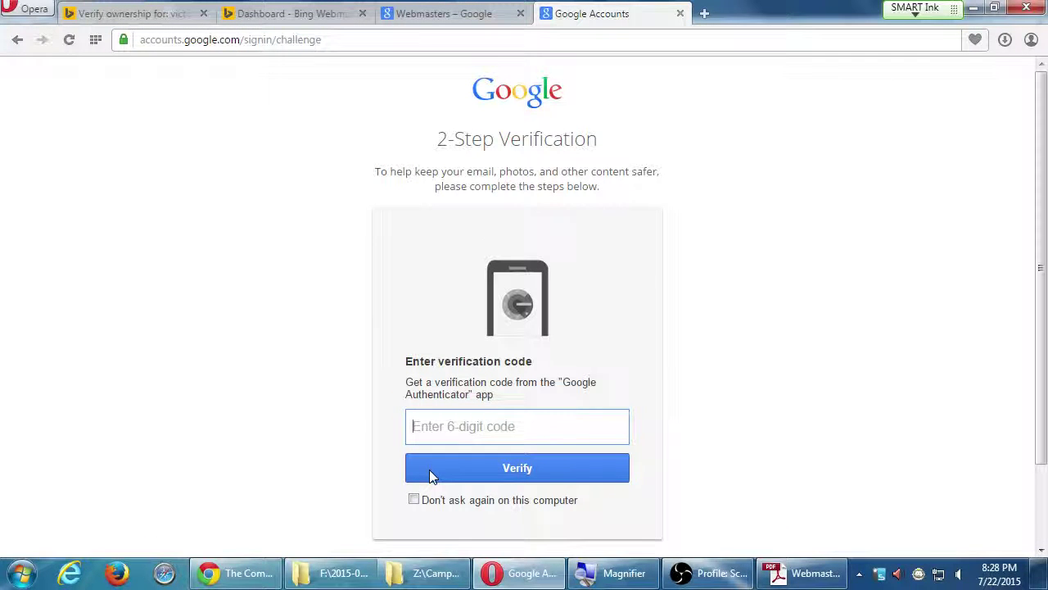
pyautogui.press('Return')
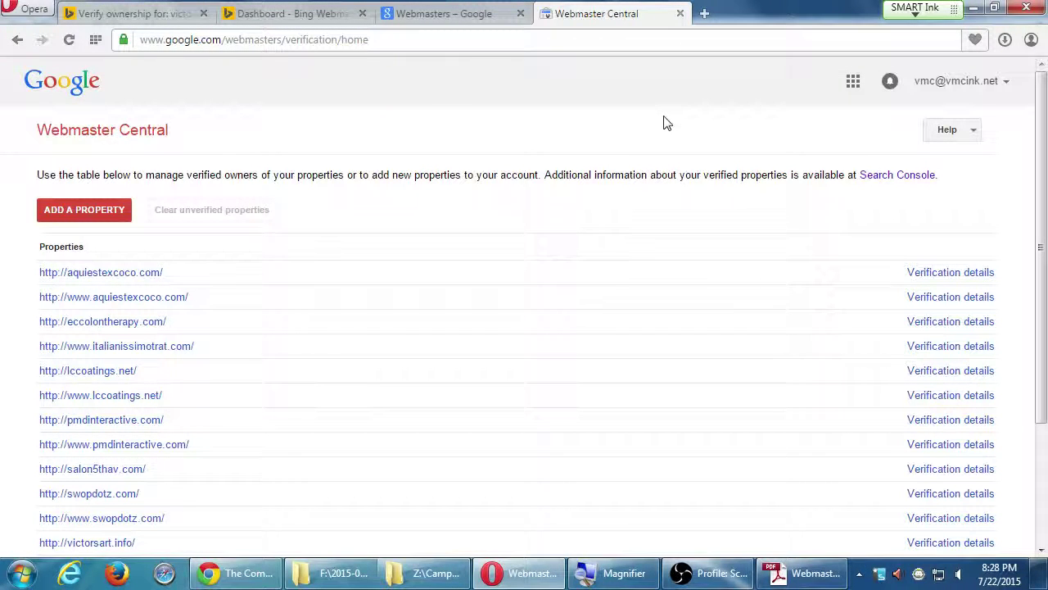
pyautogui.scroll(-3, 651, 154)
pyautogui.scroll(2, 644, 156)
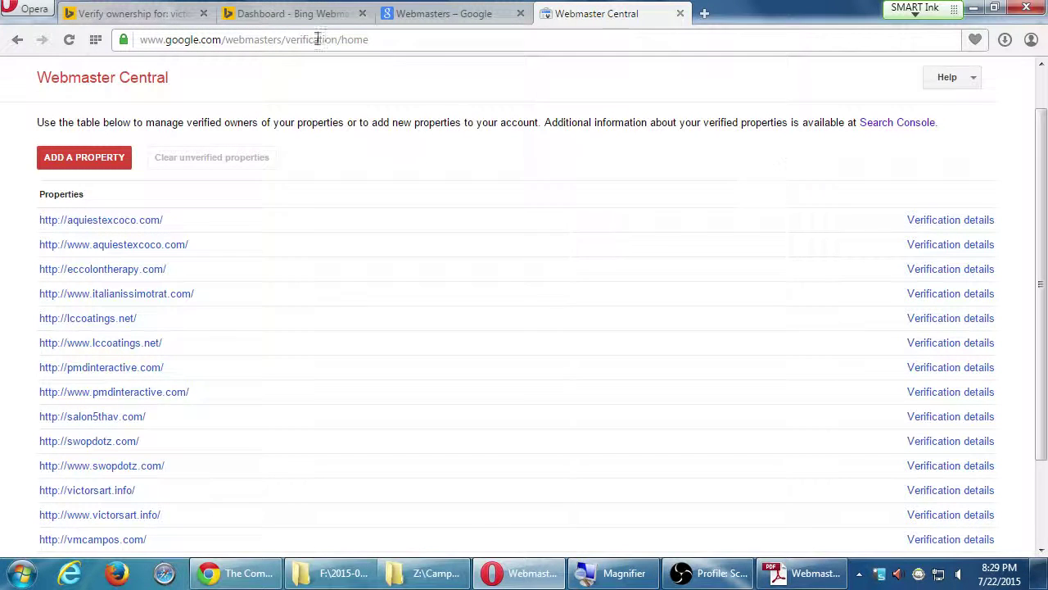
pyautogui.moveTo(289, 39); pyautogui.dragTo(535, 75)
pyautogui.press('BackSpace')
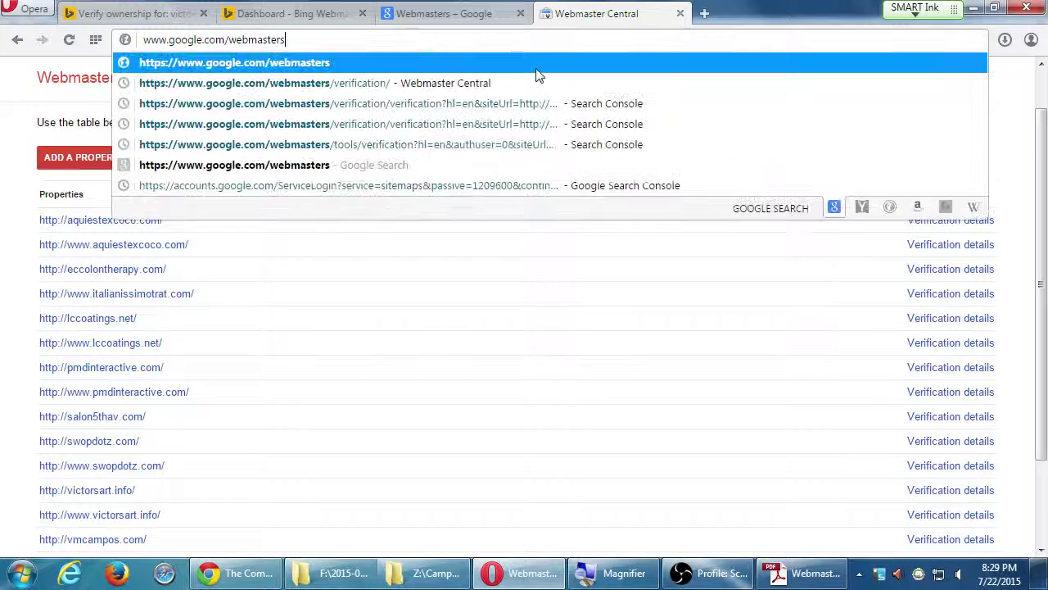
# Load Google Webmasters, sign in to Search Console, and sort the properties alphabetically.
pyautogui.press('Return')
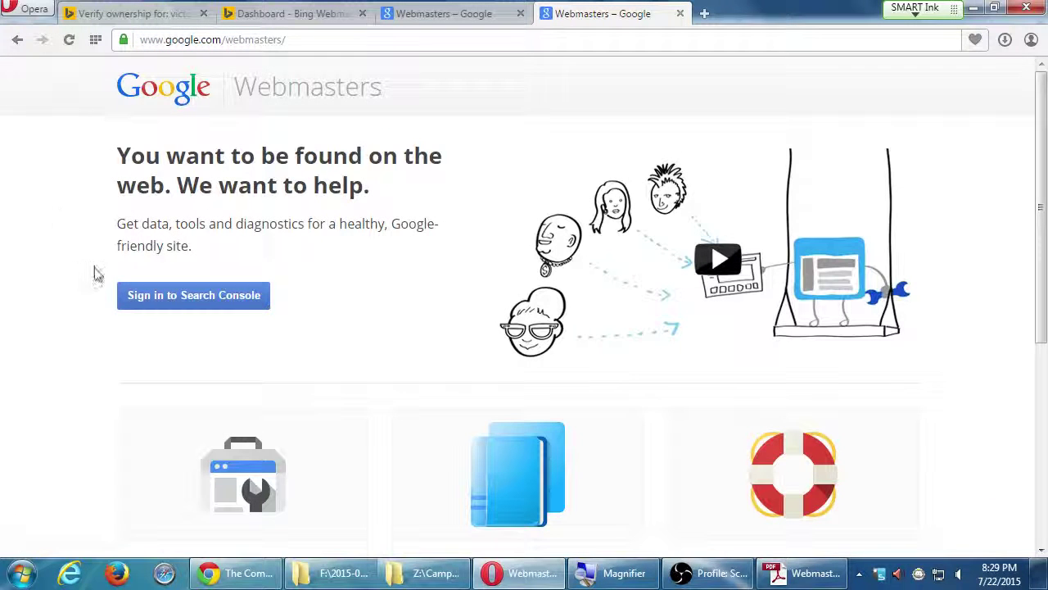
pyautogui.click(161, 296)
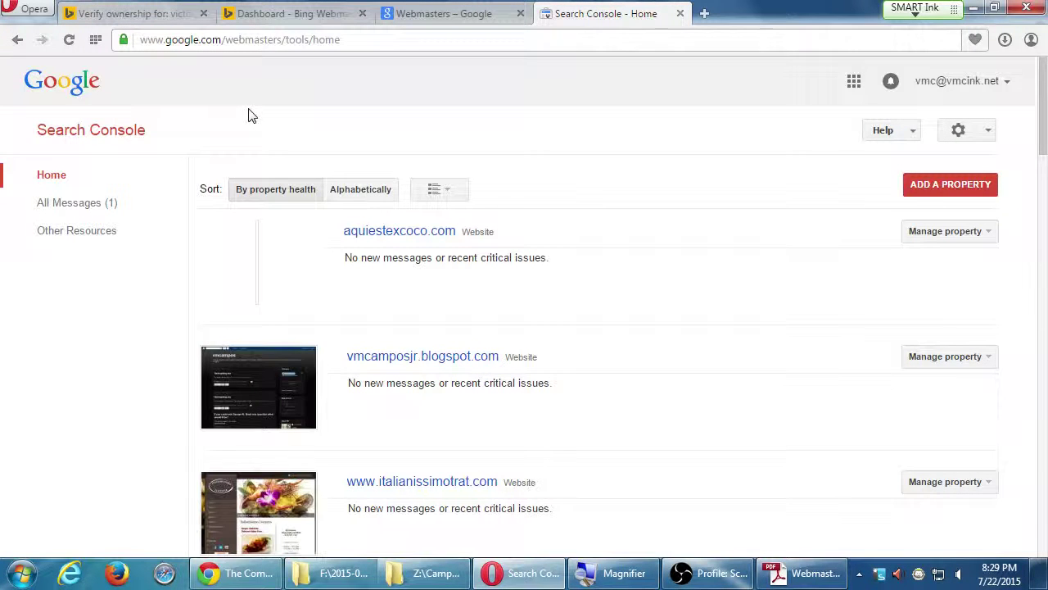
pyautogui.click(375, 195)
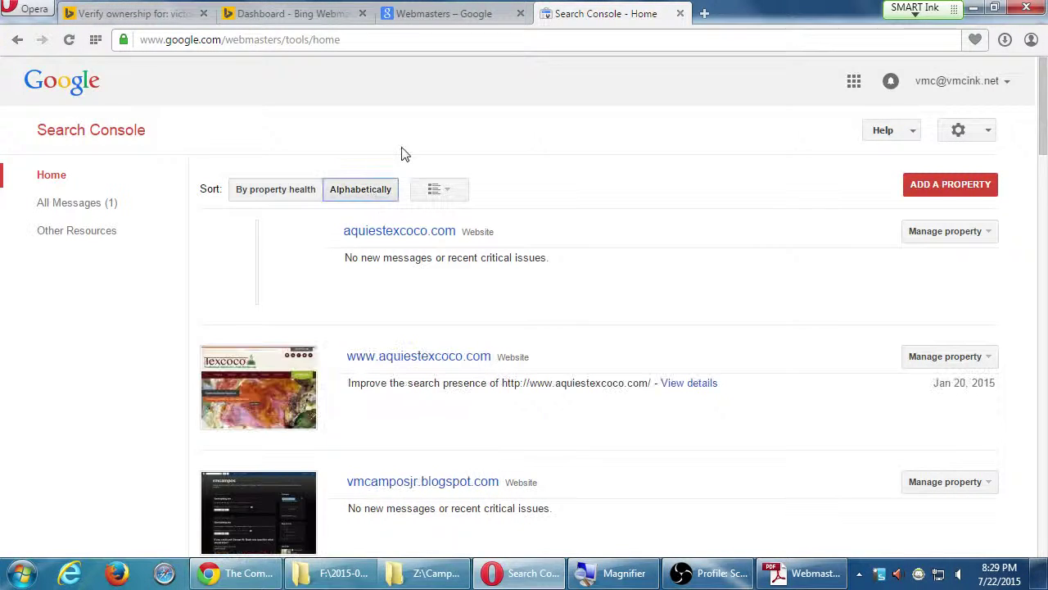
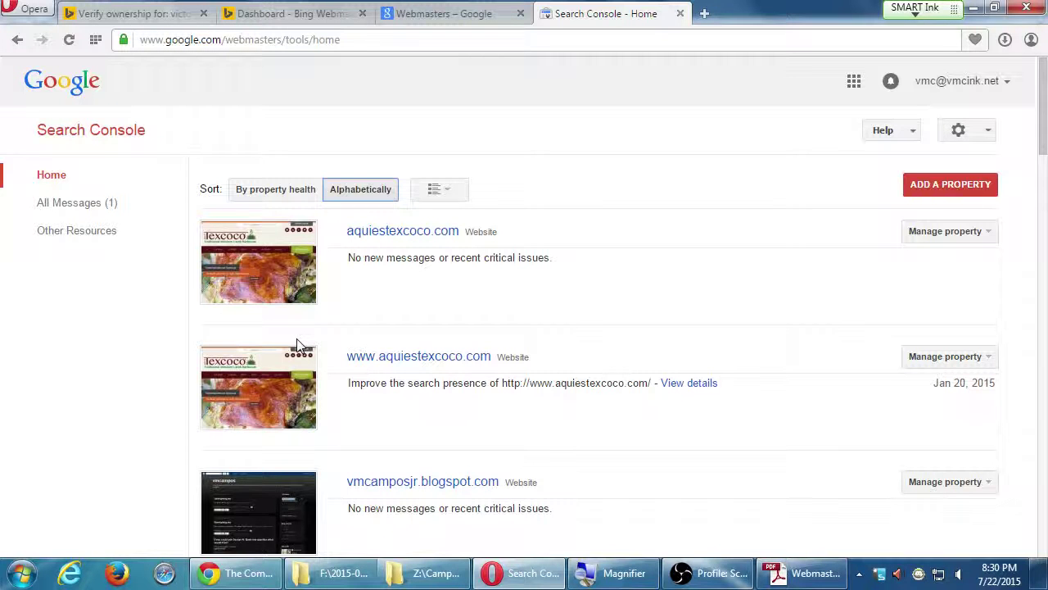
# Load google.com in place of the Google Webmasters page in that tab.
pyautogui.hotkey('ctrl', 'Tab')
pyautogui.hotkey('ctrl', 'Tab')
pyautogui.hotkey('ctrl', 'Tab')
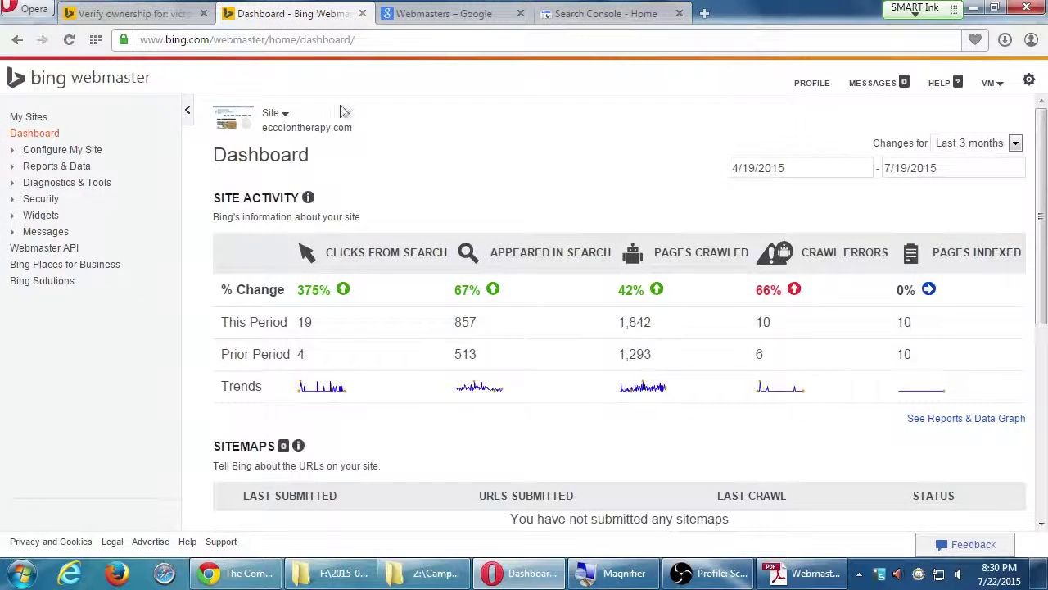
pyautogui.click(401, 24)
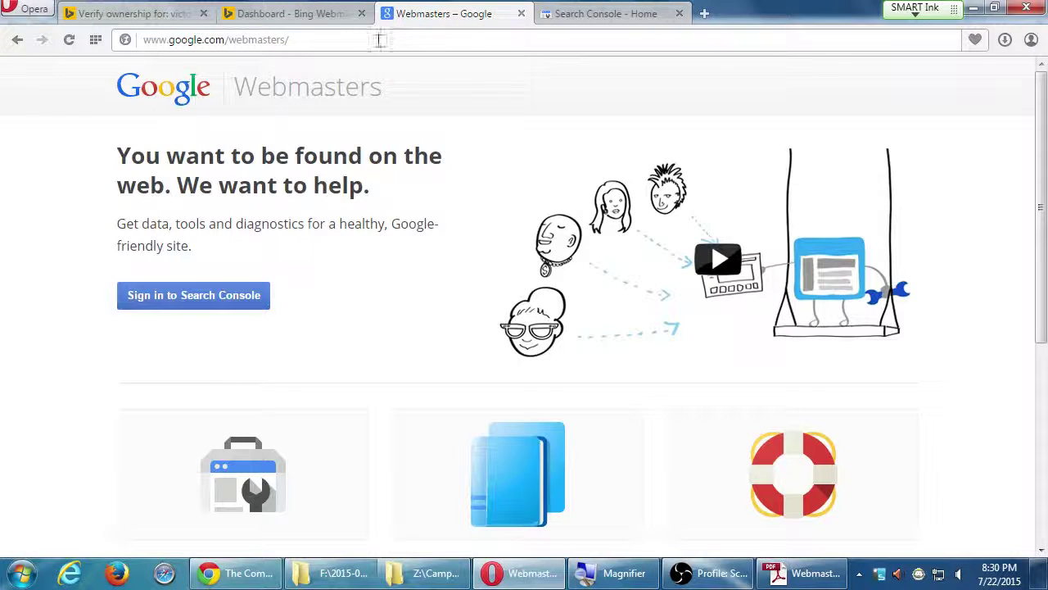
pyautogui.click(379, 40)
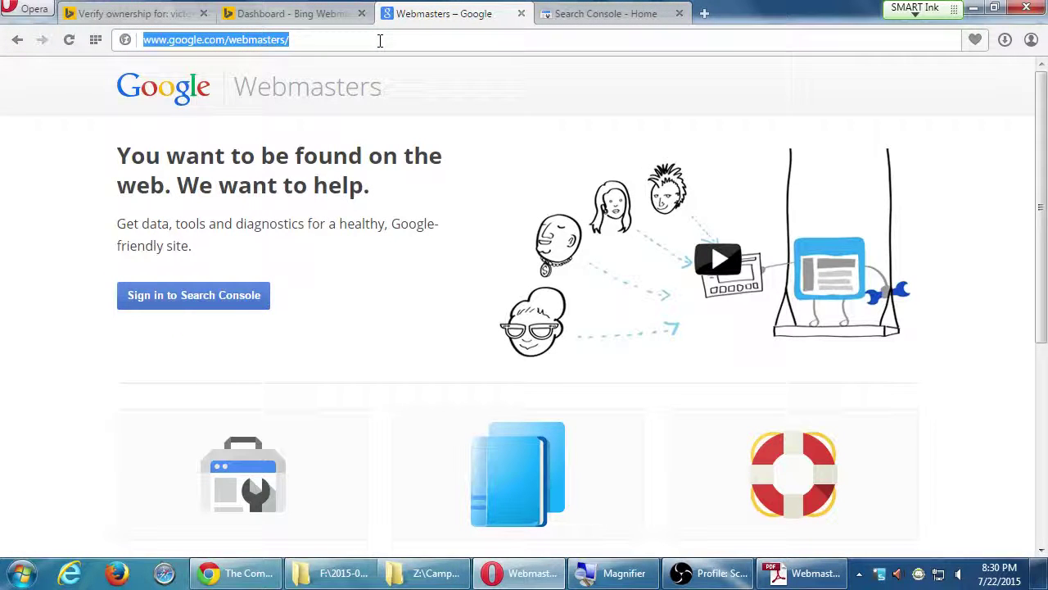
pyautogui.write('google.cm')
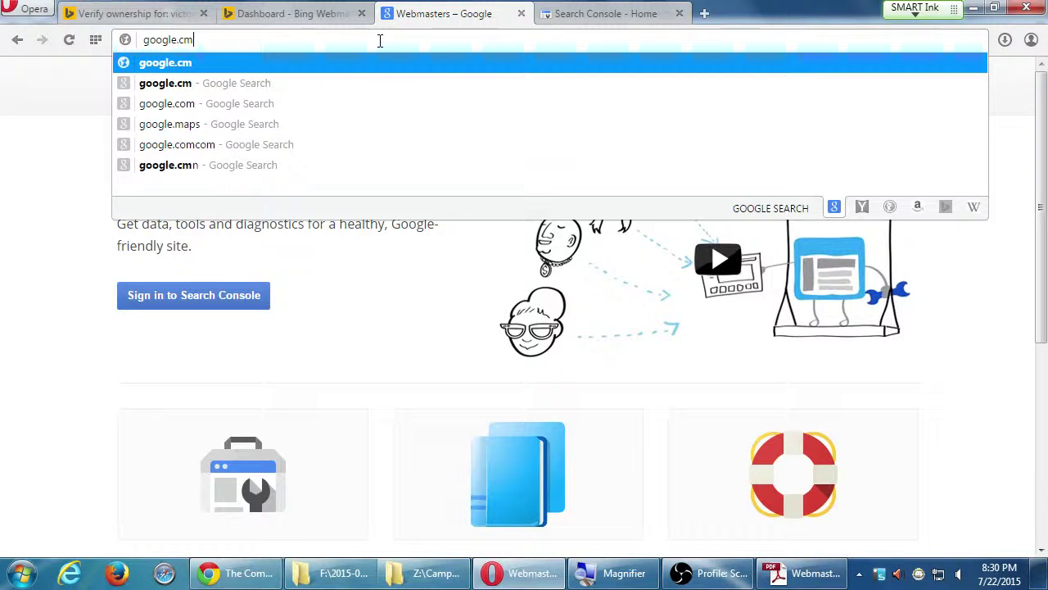
pyautogui.press('BackSpace')
pyautogui.write('om')
pyautogui.press('Return')
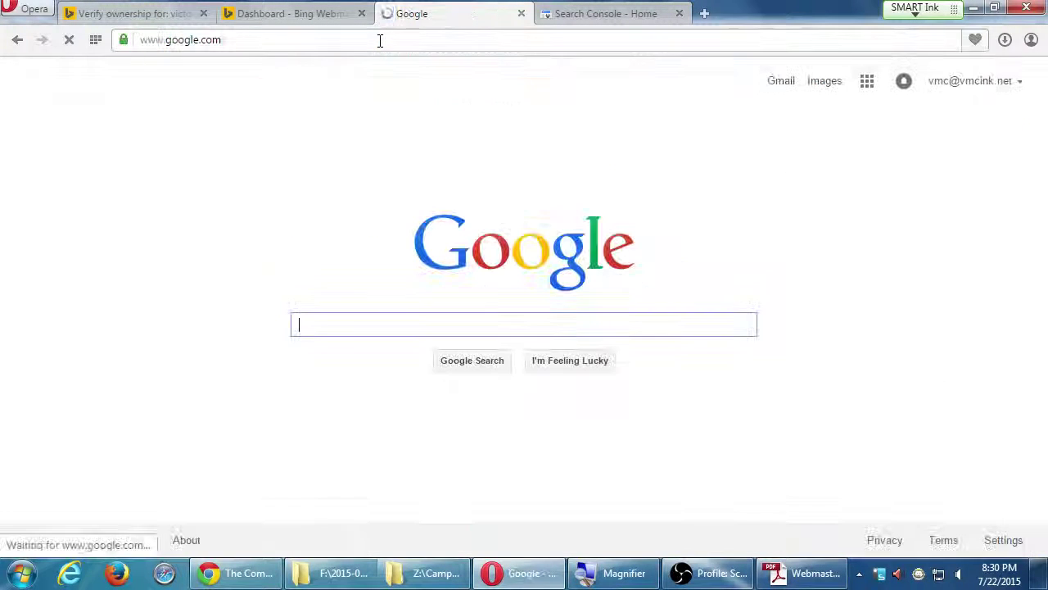
# Search Google for 'cats' and scroll through the results to the related searches.
pyautogui.write('cats')
pyautogui.press('Return')
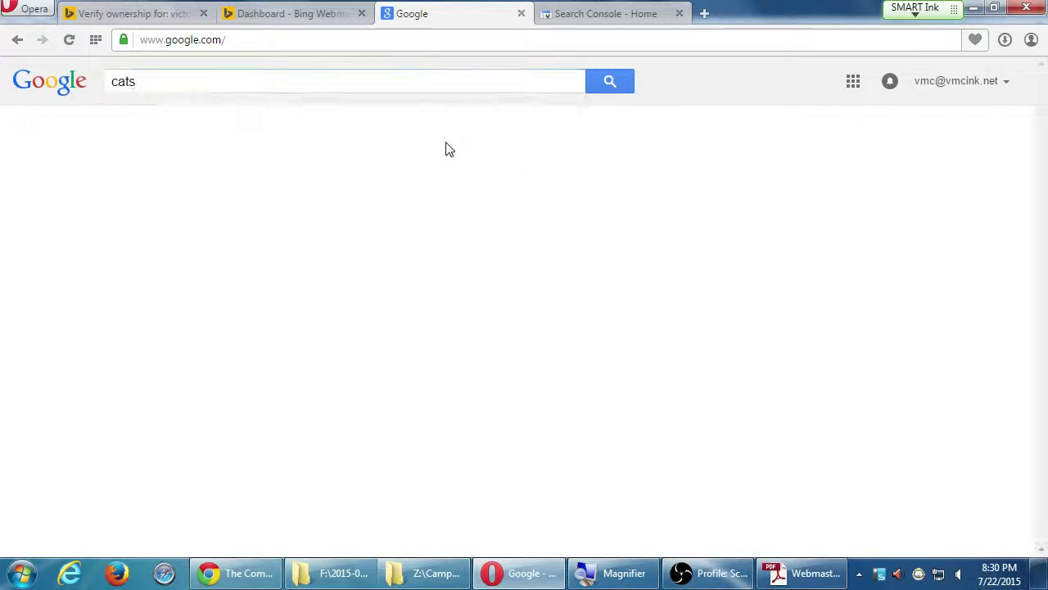
pyautogui.scroll(-4, 117, 368)
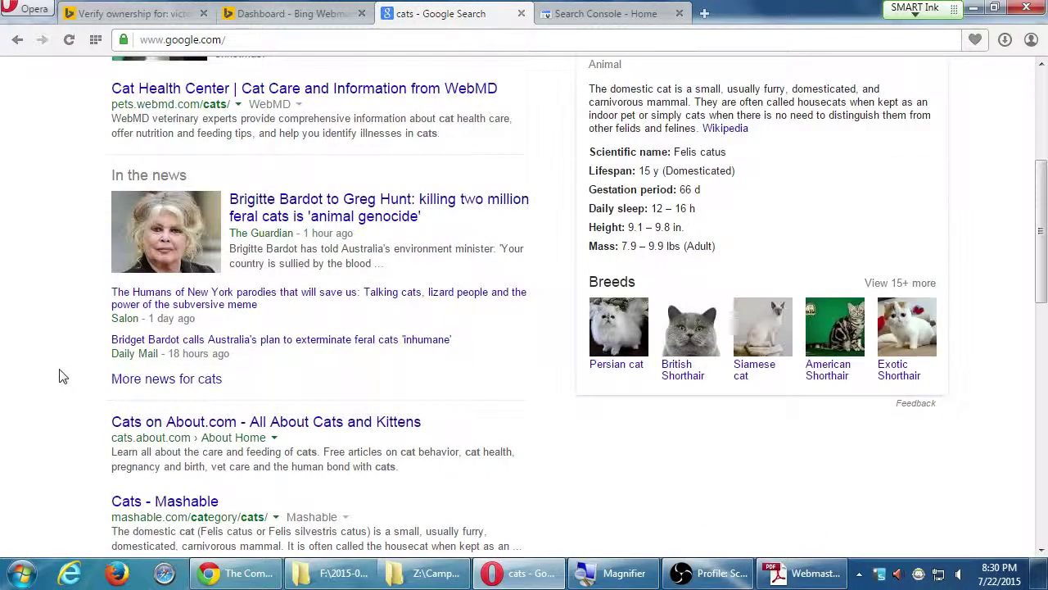
pyautogui.scroll(-2, 64, 376)
pyautogui.scroll(-2, 64, 376)
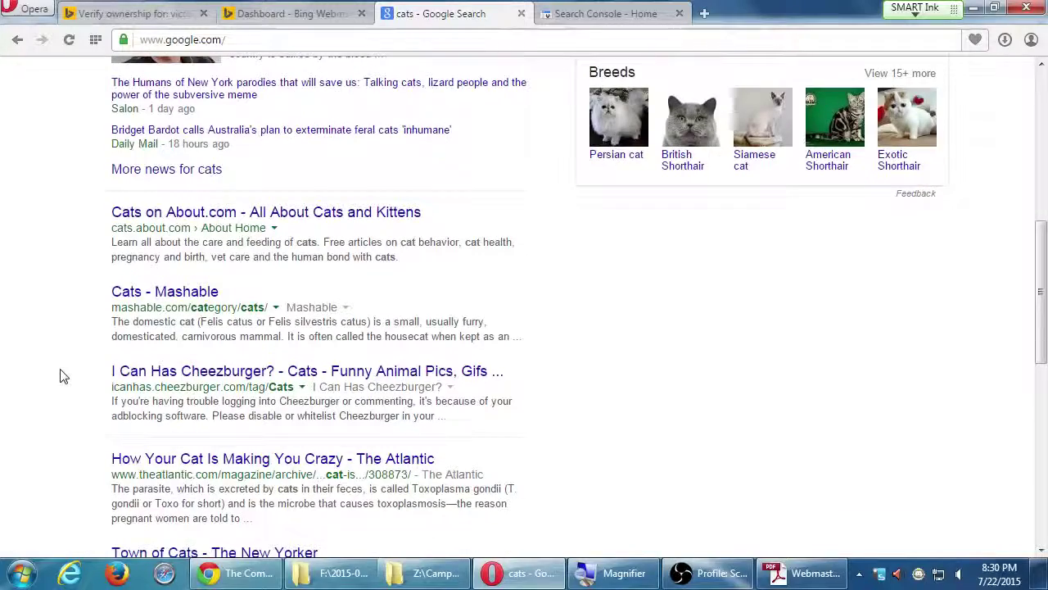
pyautogui.scroll(1, 64, 376)
pyautogui.scroll(-3, 64, 376)
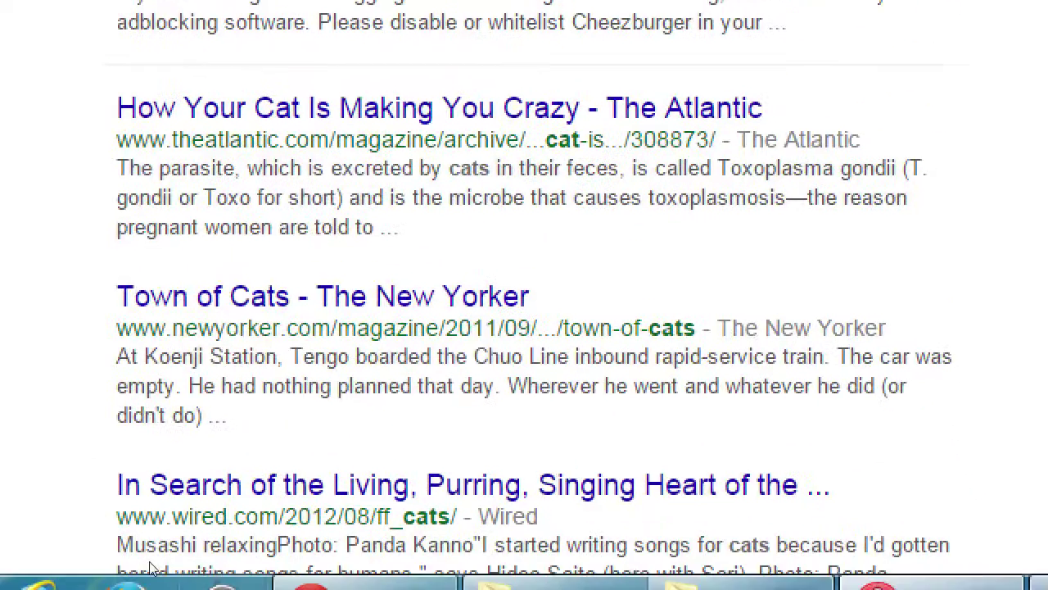
pyautogui.scroll(-5, 102, 497)
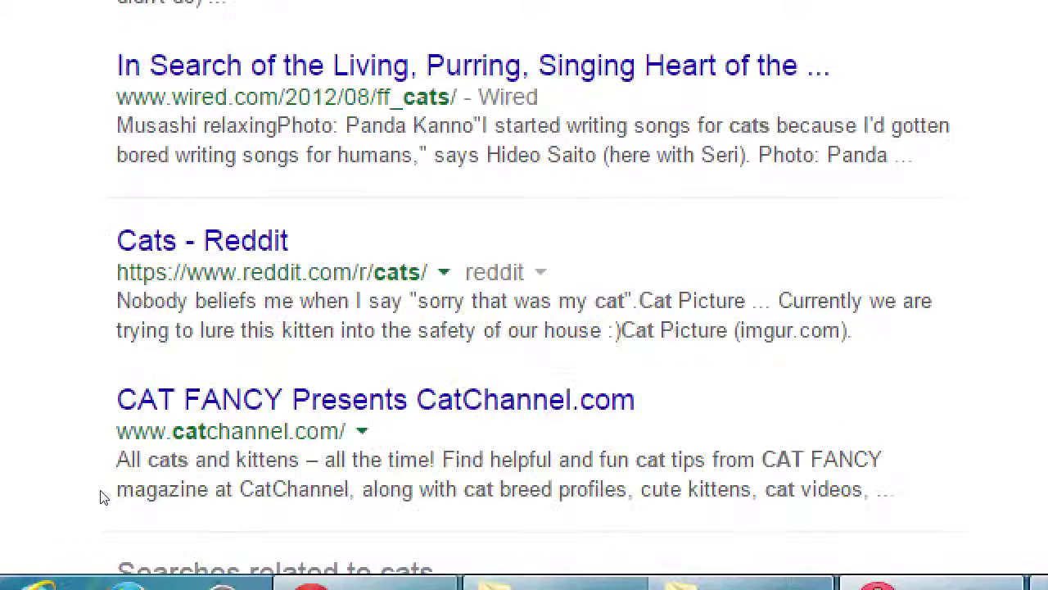
pyautogui.scroll(2, 102, 498)
pyautogui.scroll(2, 98, 492)
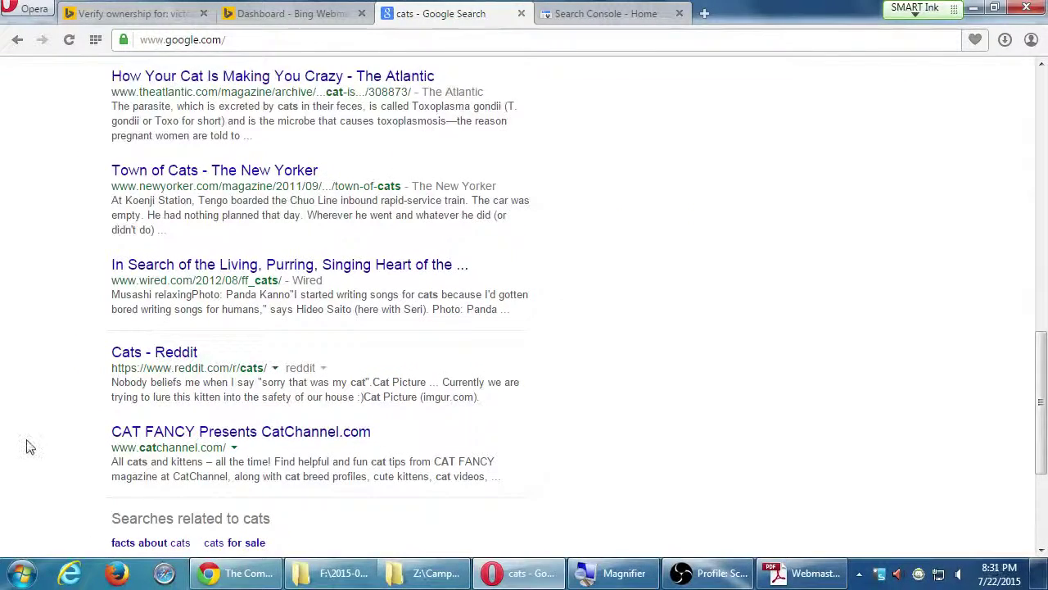
pyautogui.hotkey('ctrl', 'Tab')
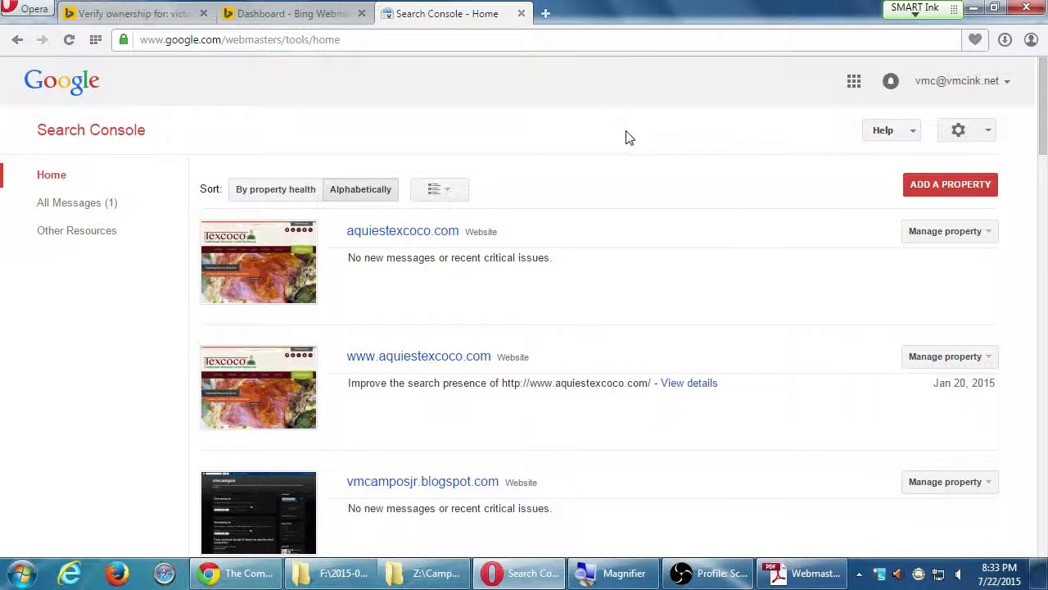
# Find the Google Analytics link in the Webmaster Tools PDF notes, then open a new Opera tab.
pyautogui.click(835, 577)
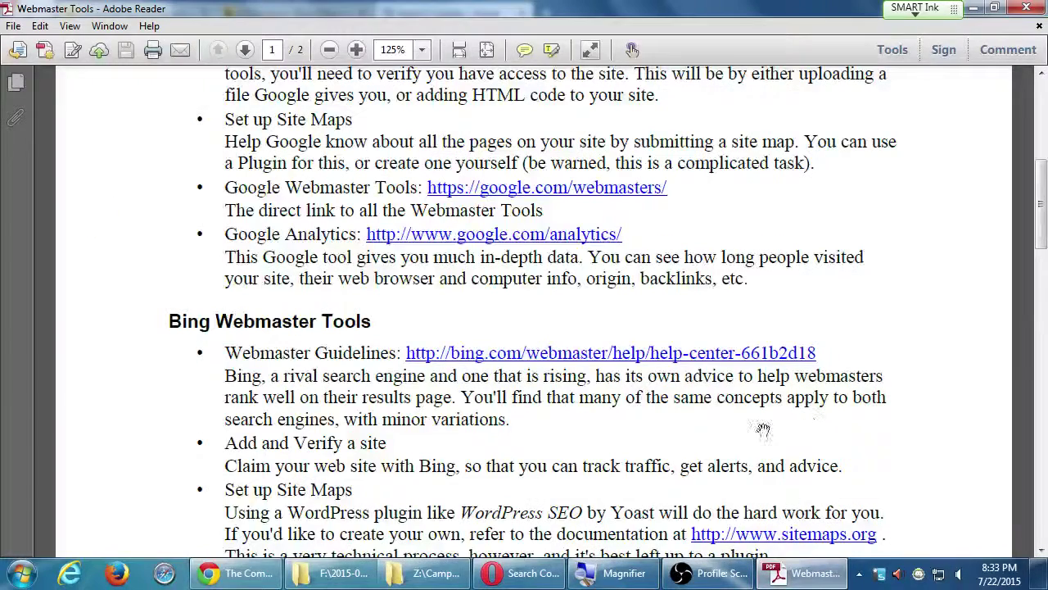
pyautogui.scroll(1, 701, 278)
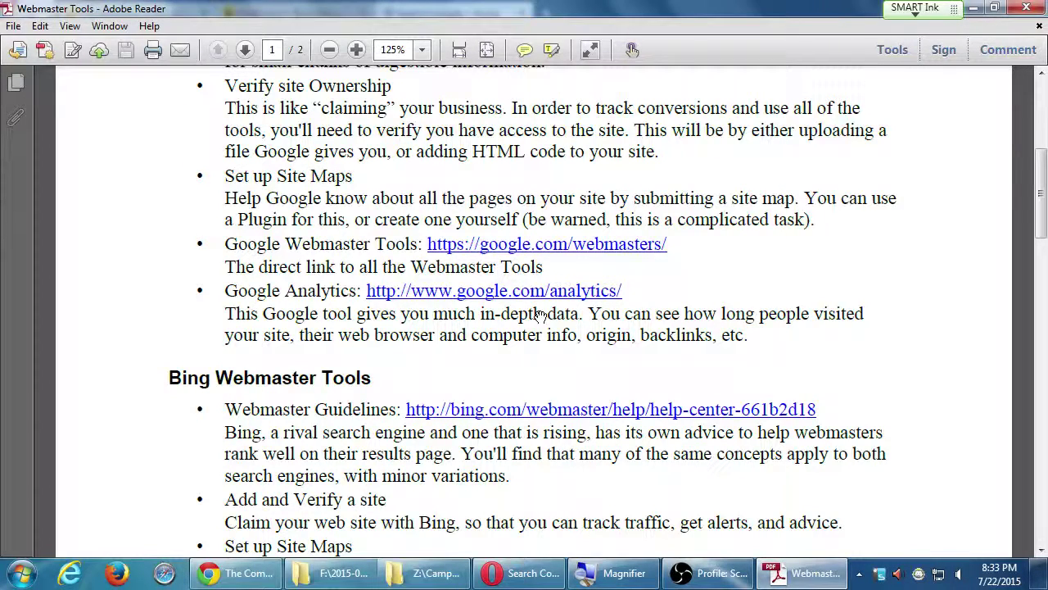
pyautogui.hotkey('alt', 'Tab')
pyautogui.hotkey('ctrl', 't')
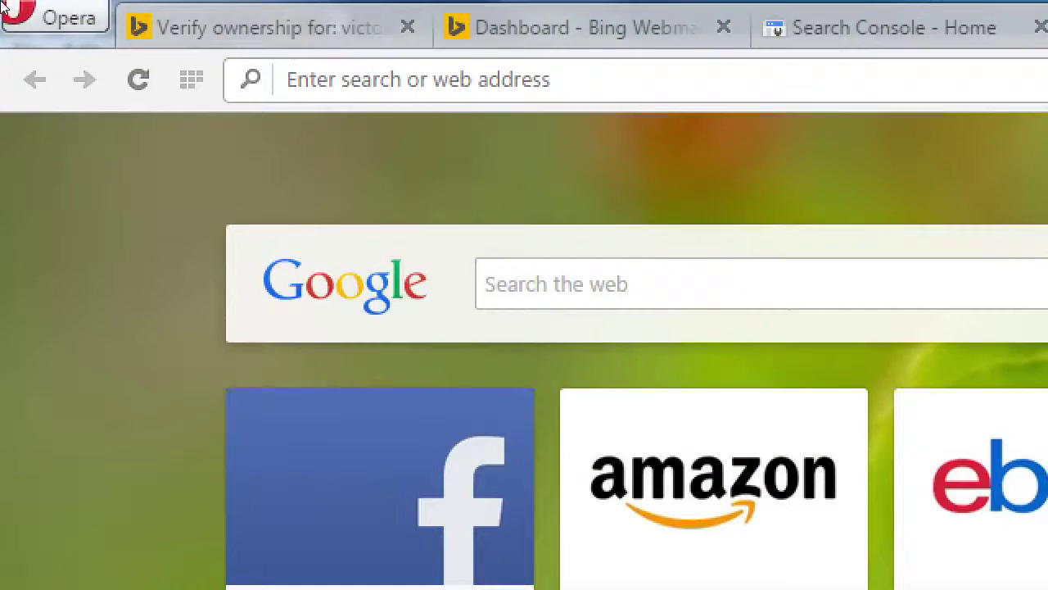
pyautogui.write('w')
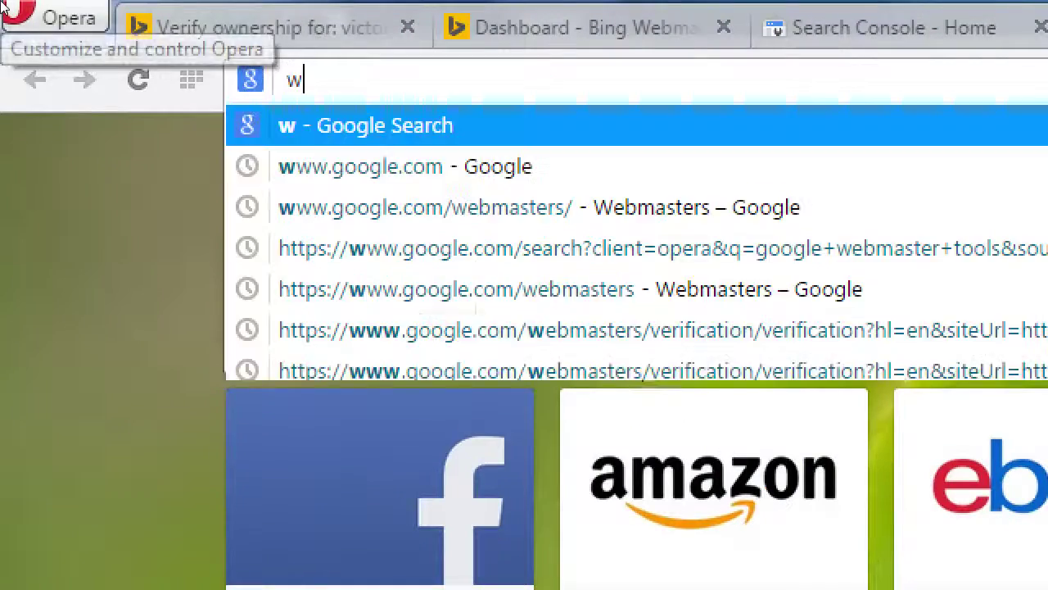
pyautogui.write('ww.google.com')
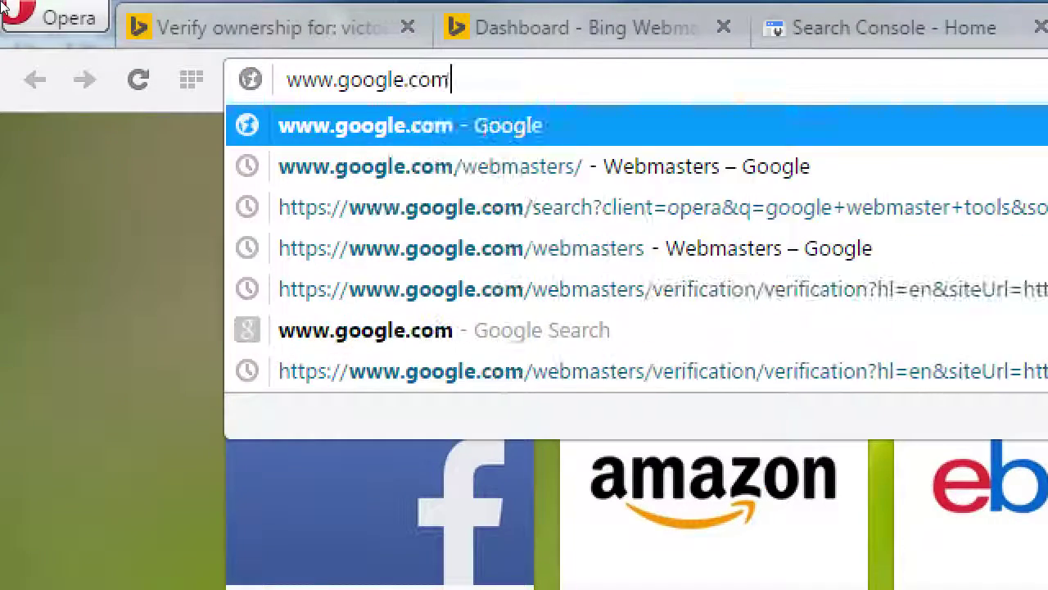
pyautogui.write('/analytics')
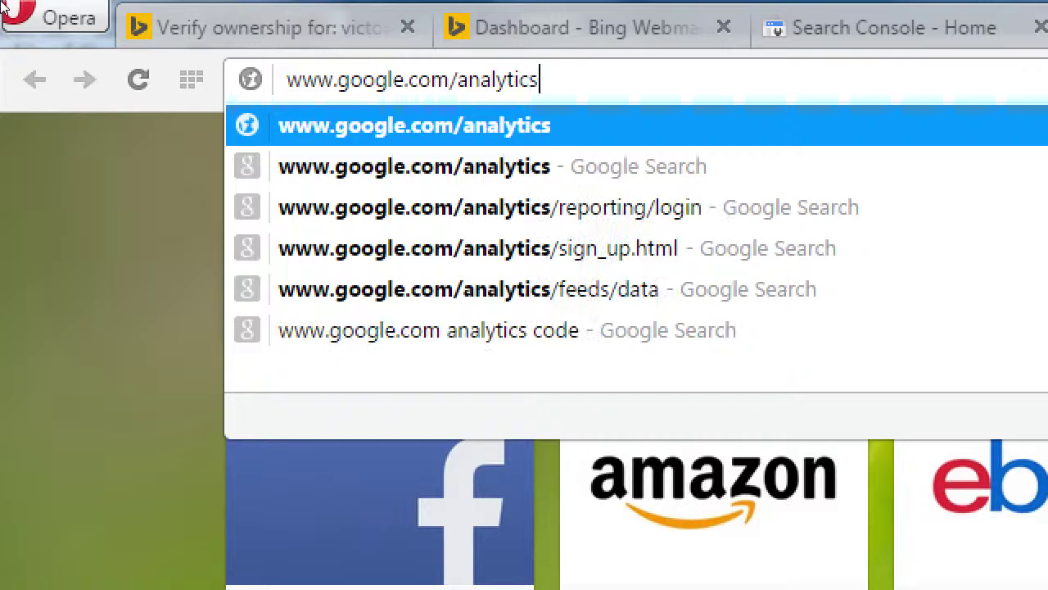
pyautogui.press('Return')
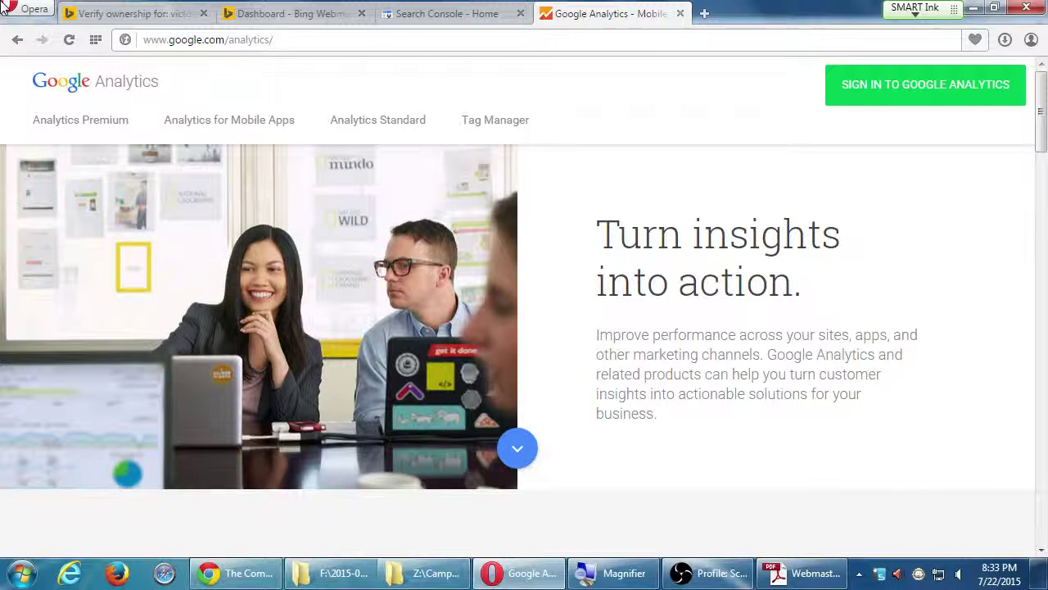
# Sign in, collapse Aqui es Texcoco, and open the Admin page's account list.
pyautogui.click(938, 82)
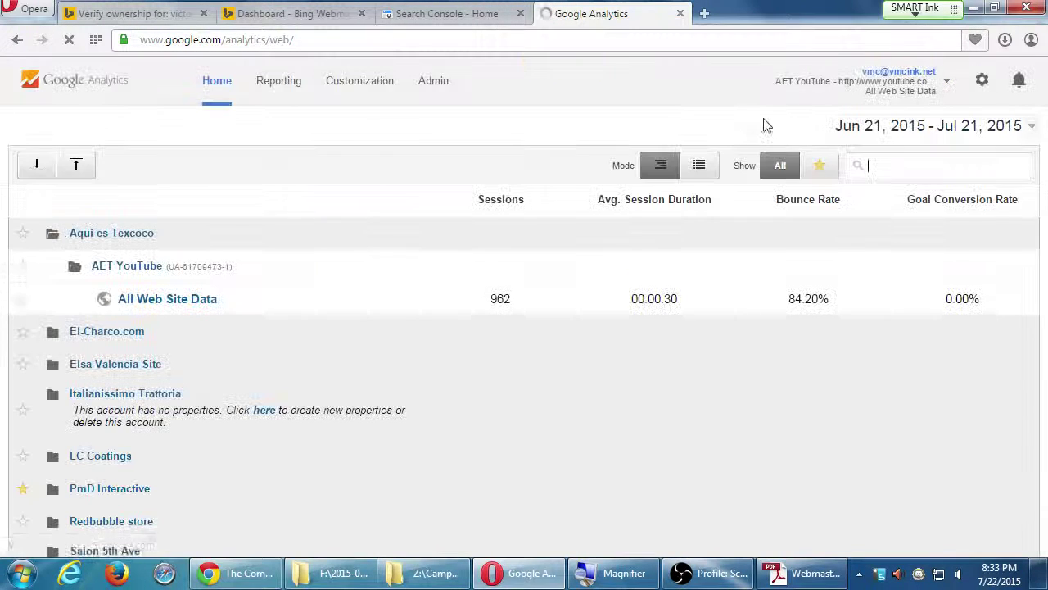
pyautogui.click(185, 244)
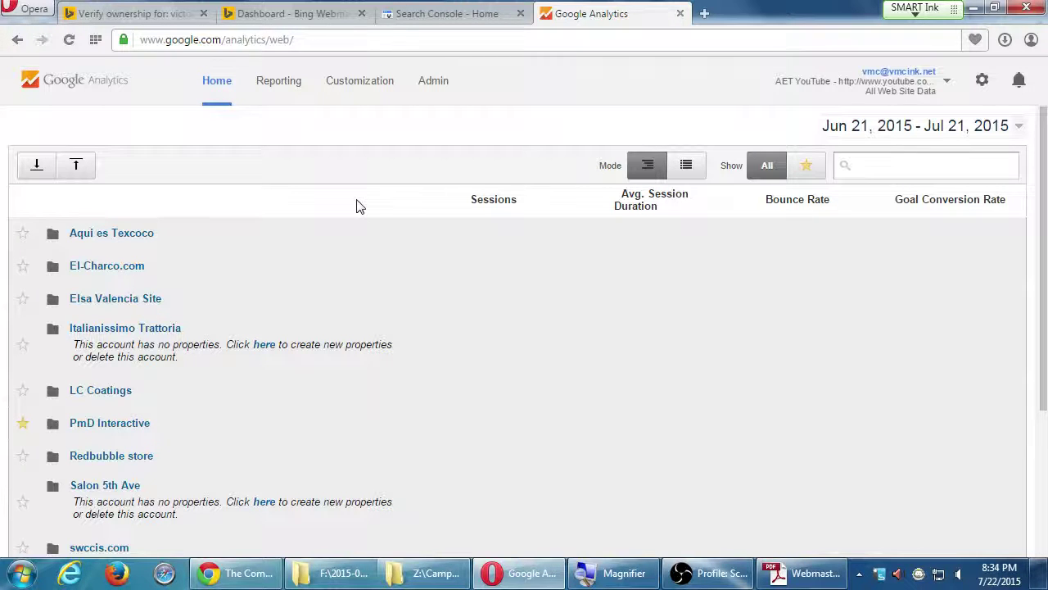
pyautogui.click(446, 85)
pyautogui.click(164, 208)
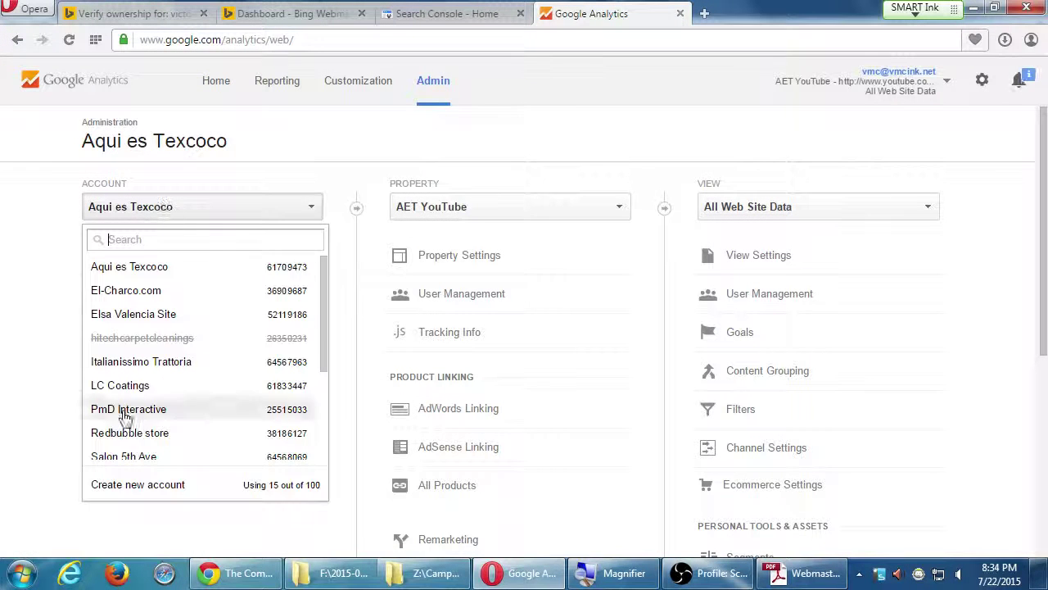
# Choose Create new account, then return to the Analytics Home account list.
pyautogui.click(133, 484)
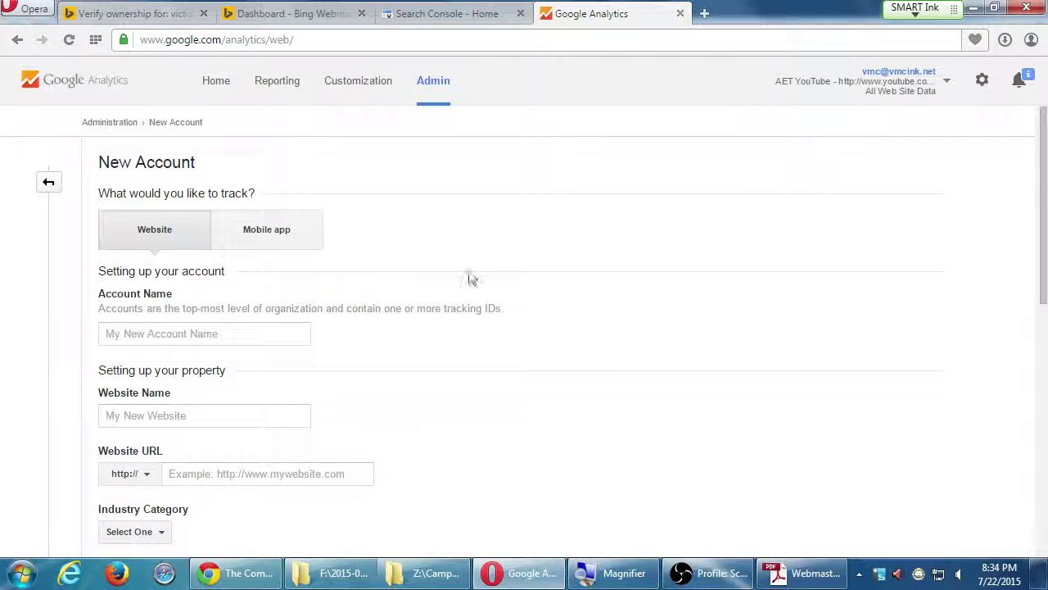
pyautogui.click(219, 89)
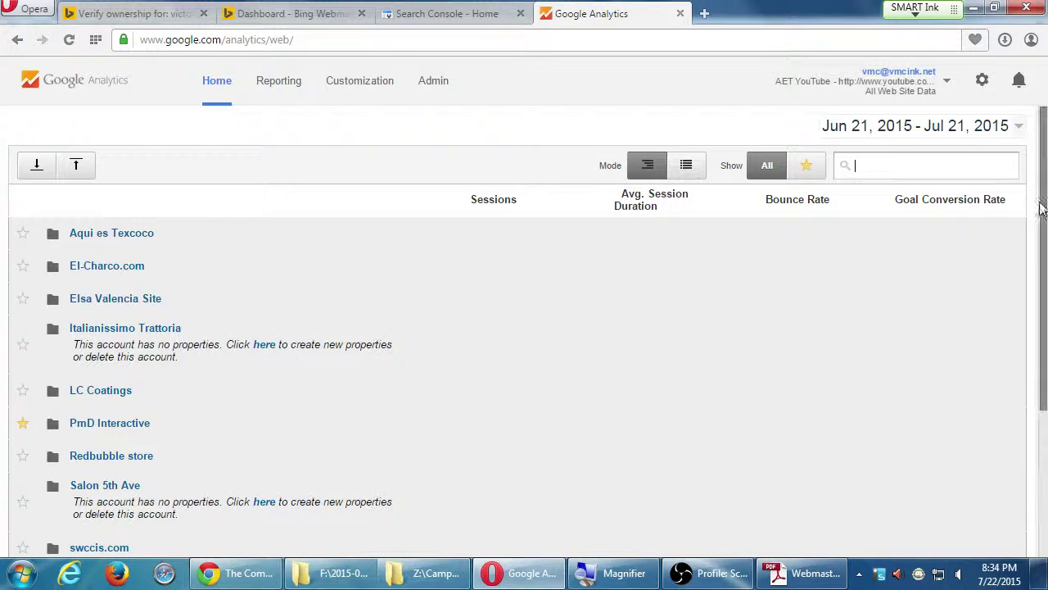
pyautogui.scroll(-1, 1034, 196)
pyautogui.scroll(1, 1034, 195)
pyautogui.scroll(-5, 1030, 262)
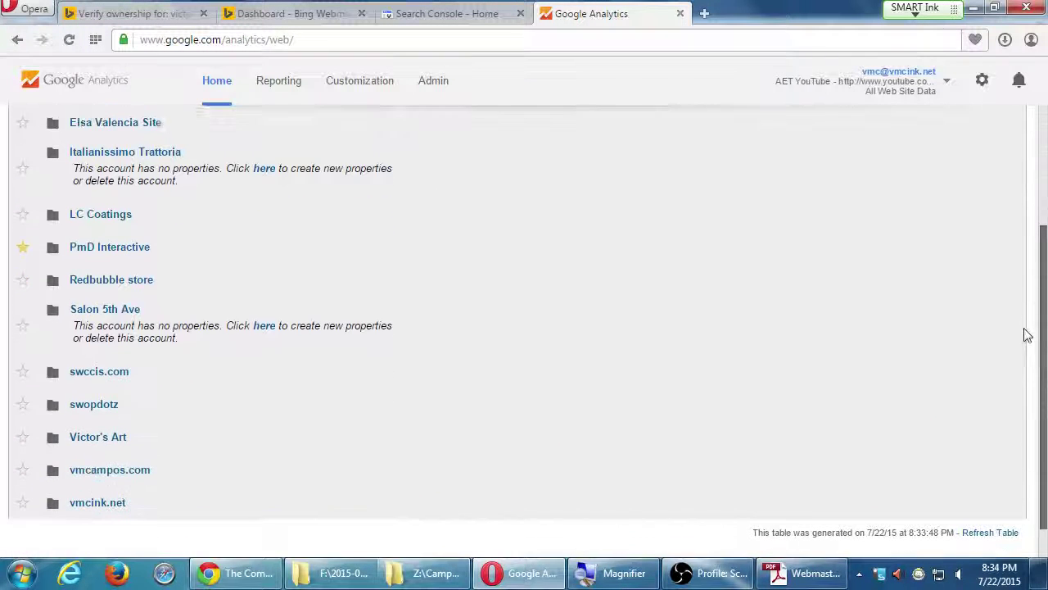
pyautogui.scroll(3, 1001, 270)
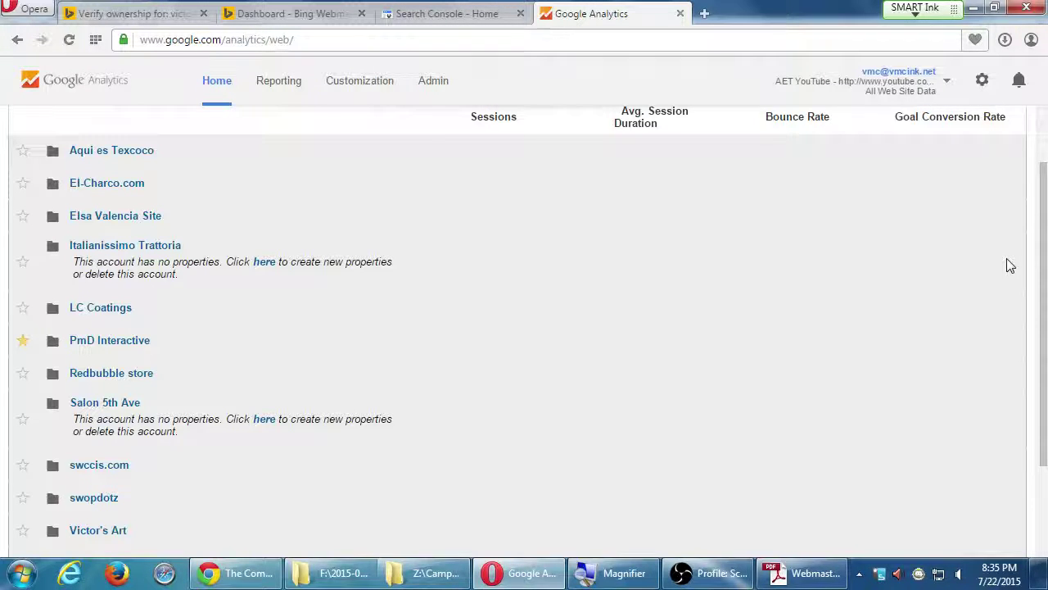
pyautogui.scroll(-3, 740, 279)
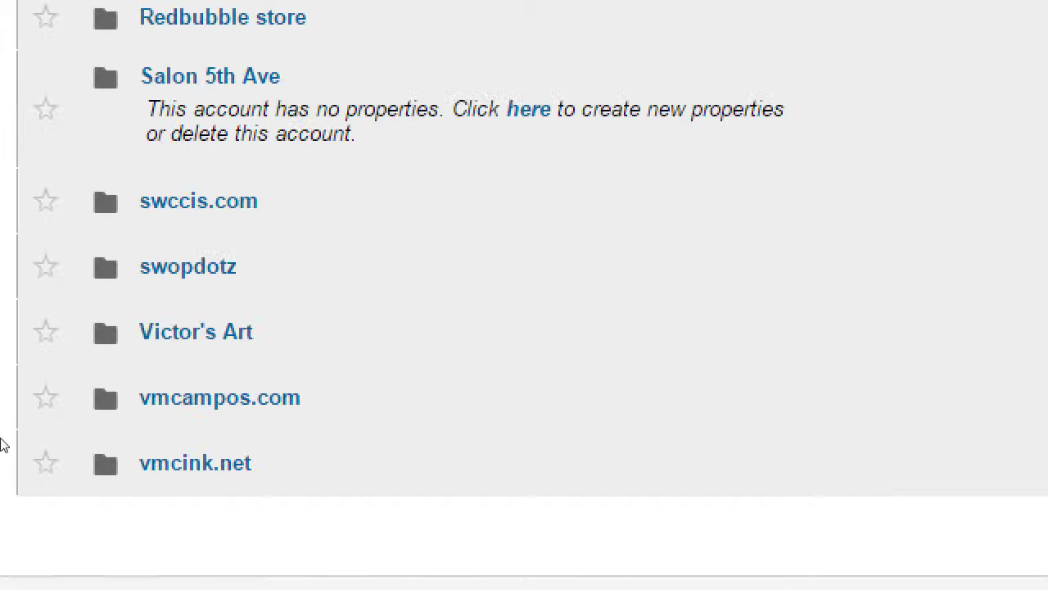
# Expand the vmcampos.com account and scroll through its properties and views.
pyautogui.click(191, 429)
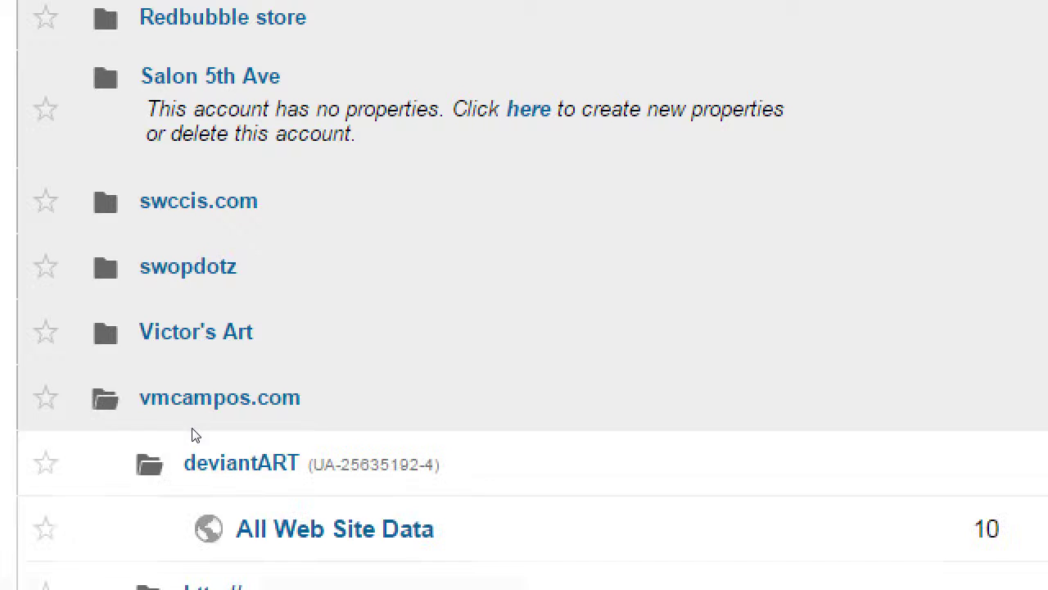
pyautogui.scroll(-3, 246, 491)
pyautogui.scroll(-2, 245, 491)
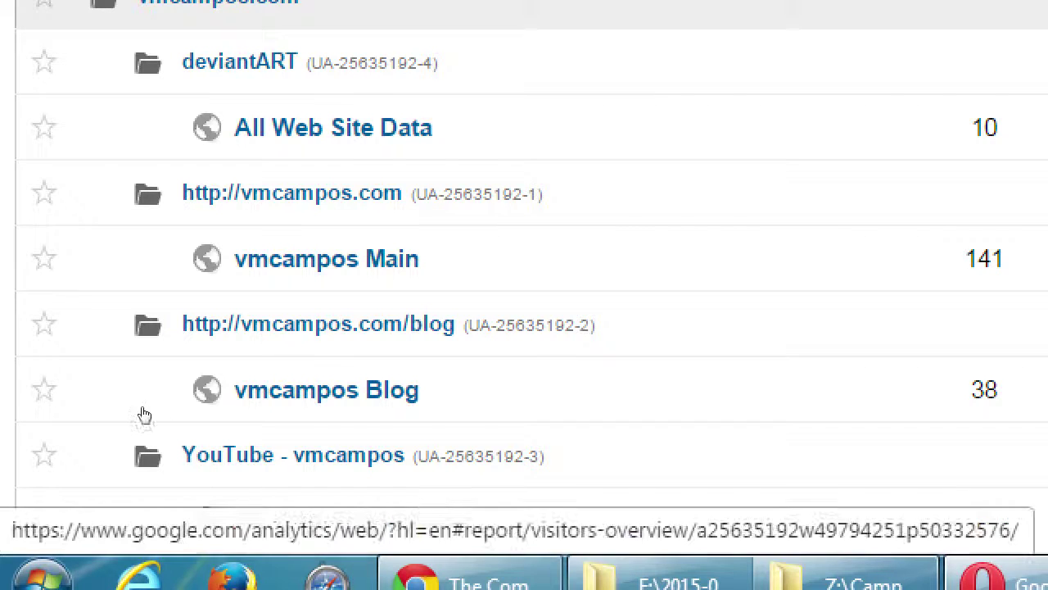
pyautogui.scroll(-3, 162, 504)
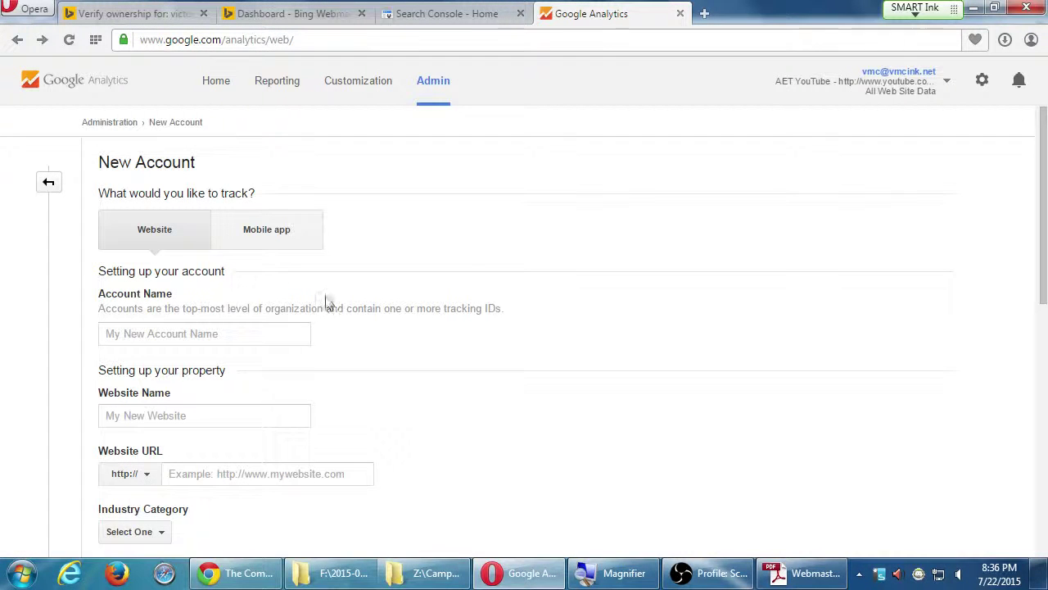
# Scroll down the New Account page.
pyautogui.scroll(-1, 358, 306)
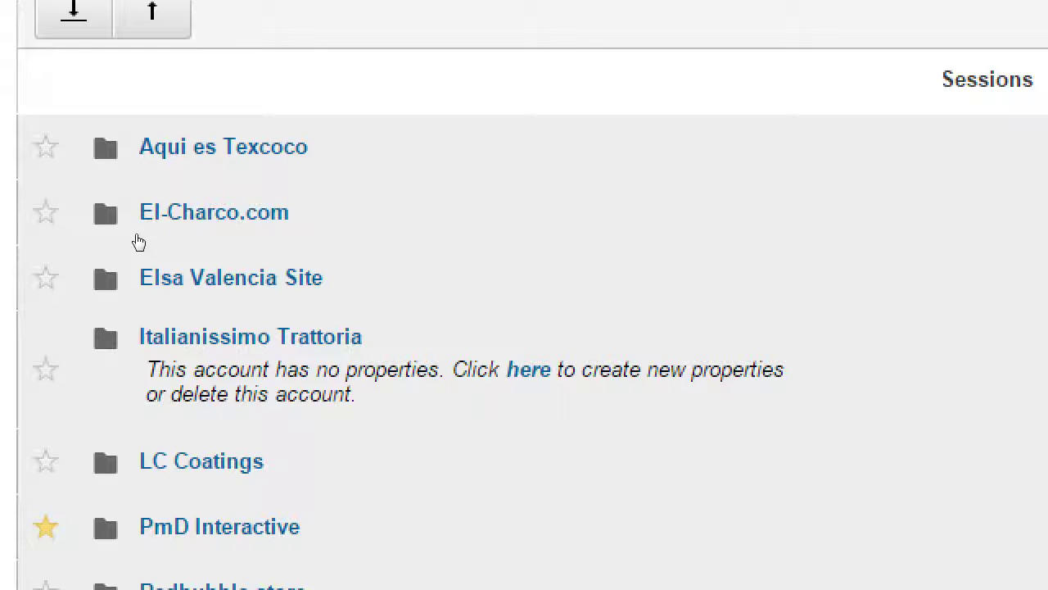
# Scroll through the Home account list to view the vmcampos.com and vmcink.net properties.
pyautogui.scroll(-2, 139, 455)
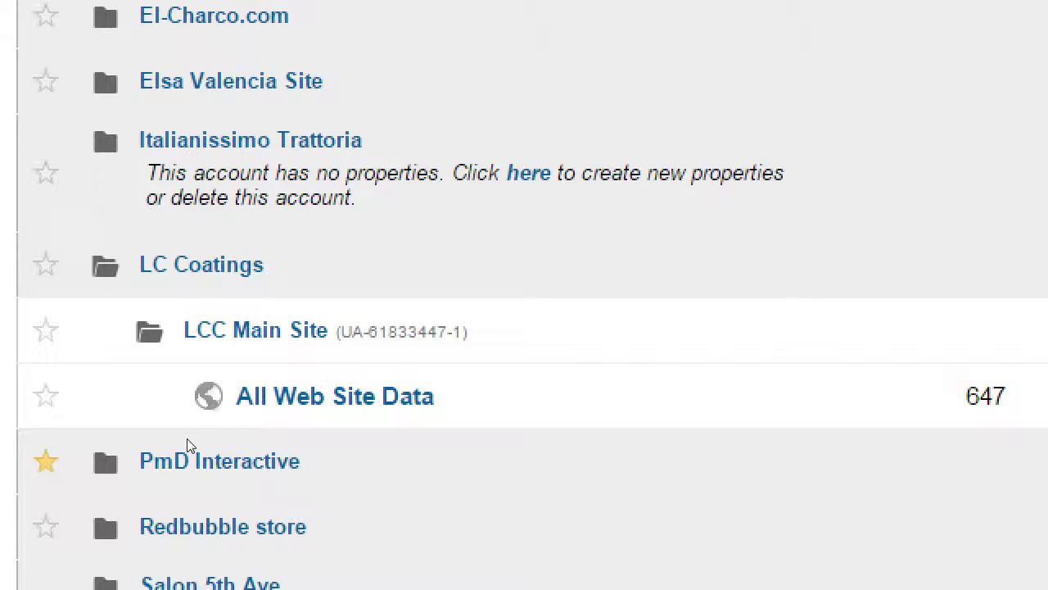
pyautogui.scroll(-5, 176, 518)
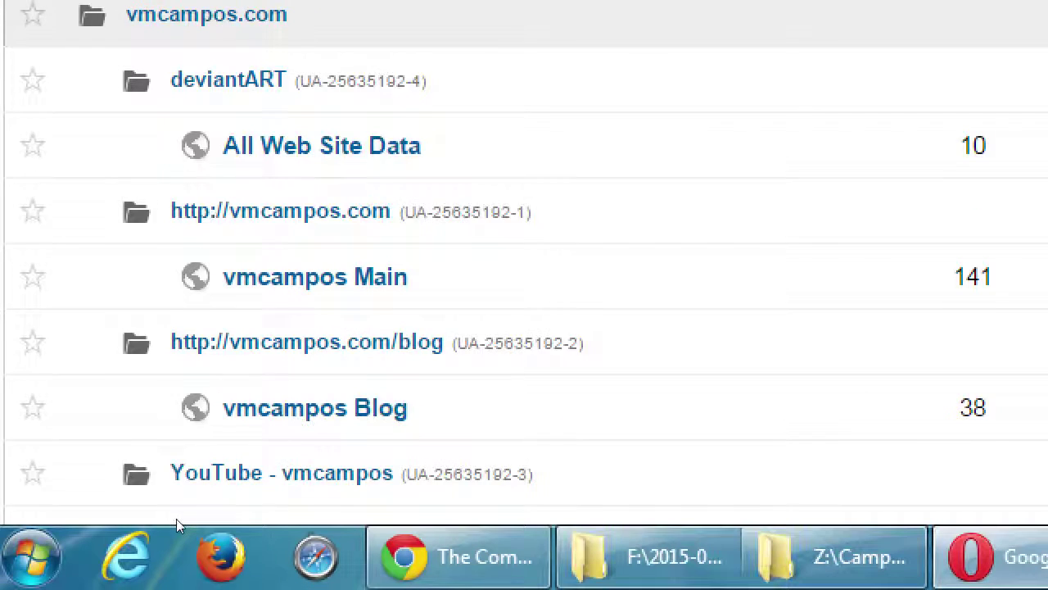
pyautogui.scroll(-3, 176, 519)
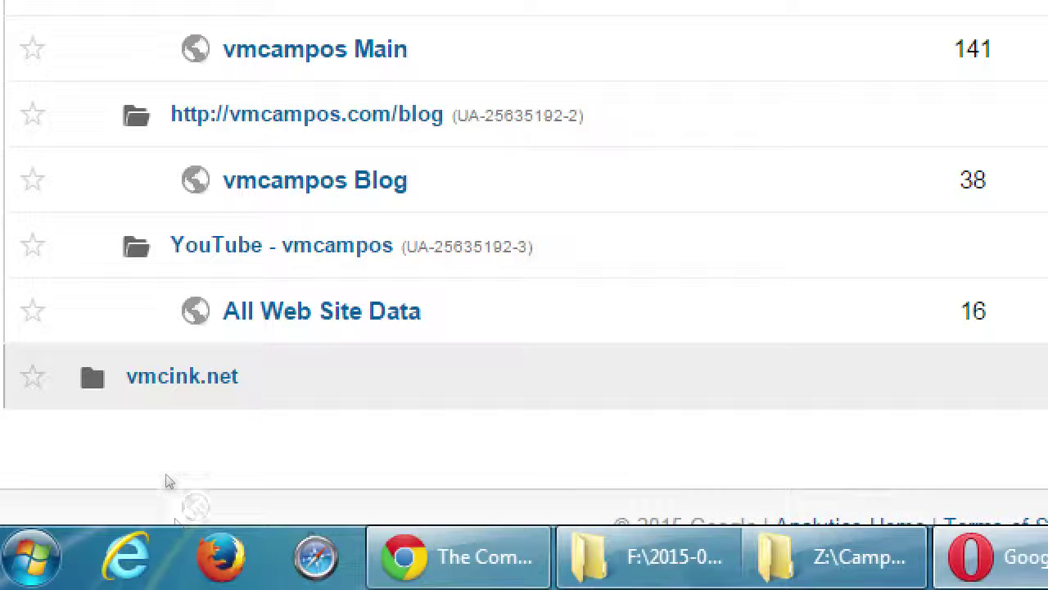
pyautogui.scroll(-1, 164, 486)
pyautogui.scroll(-2, 163, 485)
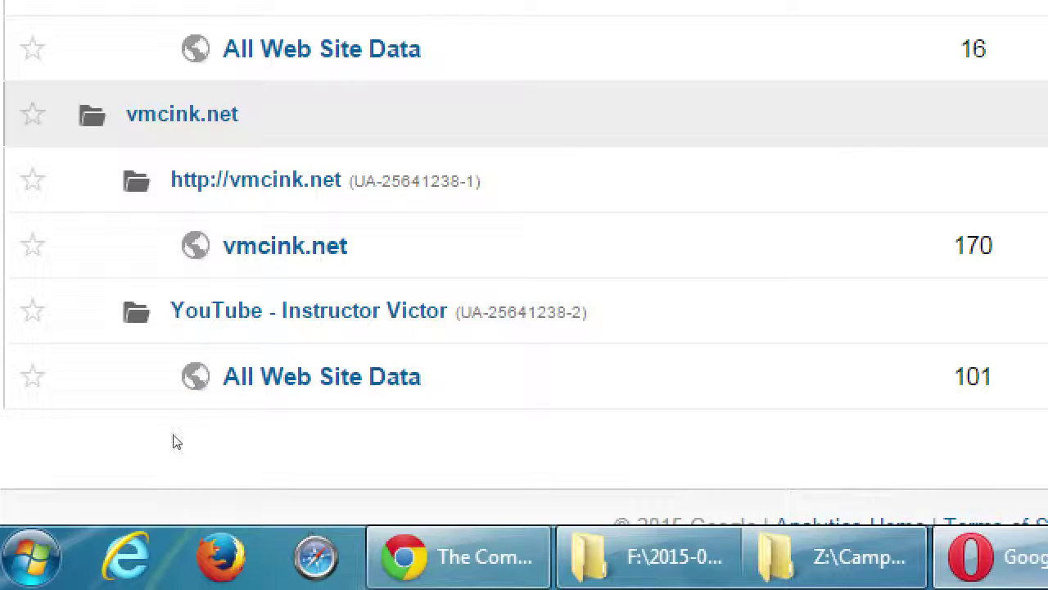
pyautogui.scroll(1, 182, 484)
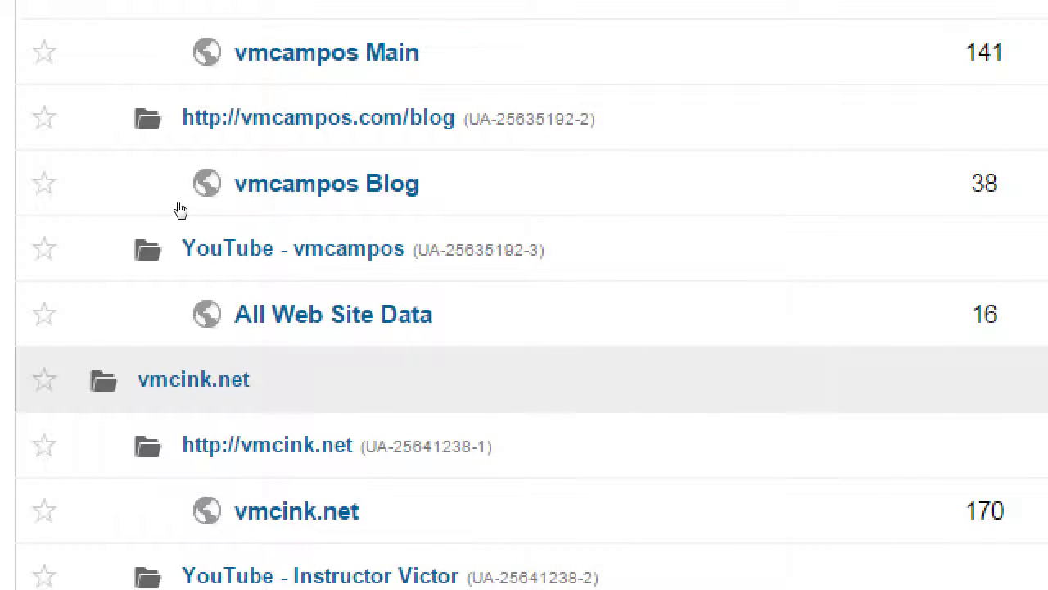
pyautogui.scroll(2, 188, 211)
pyautogui.scroll(5, 180, 262)
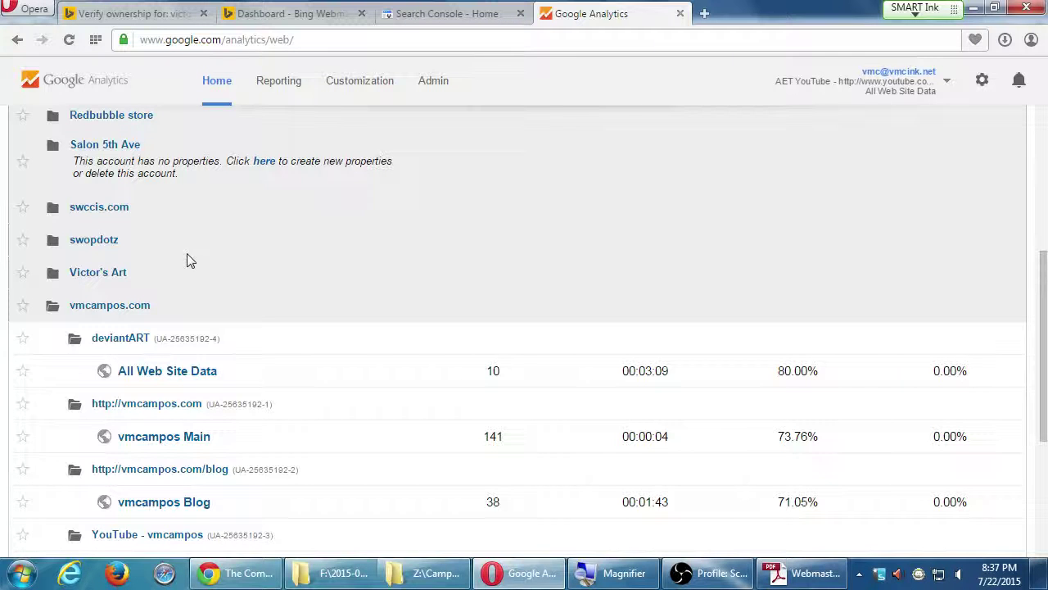
# Collapse vmcampos.com and vmcink.net, then expand PmD Interactive to view its properties.
pyautogui.click(174, 312)
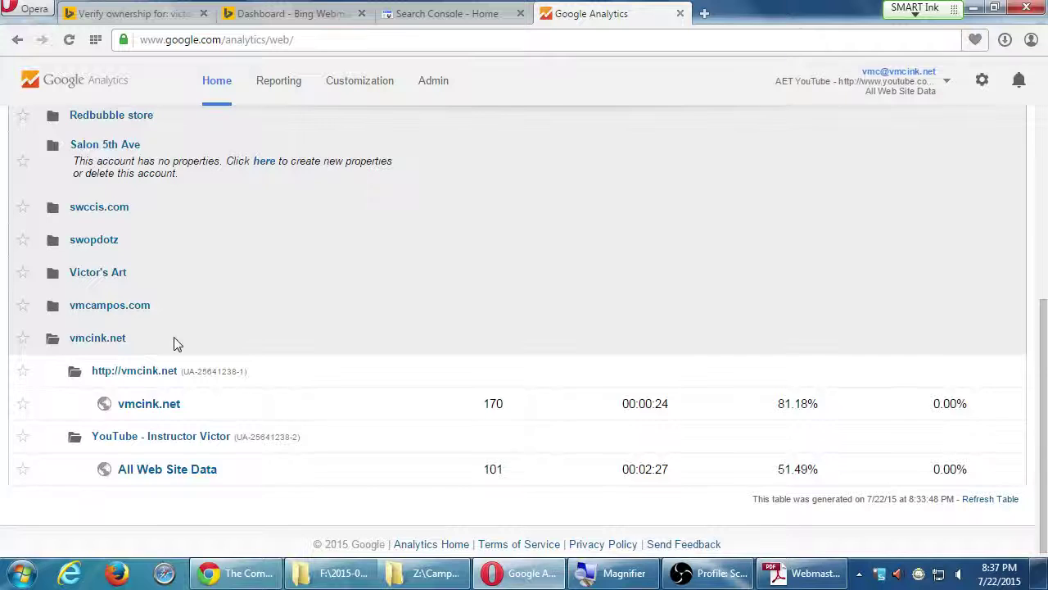
pyautogui.click(172, 339)
pyautogui.scroll(1, 165, 281)
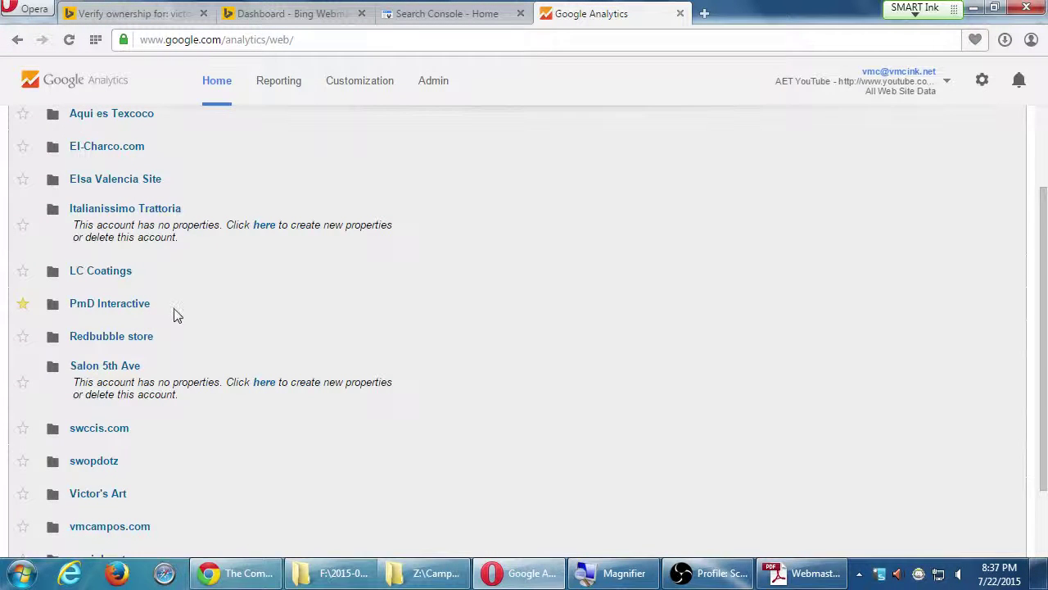
pyautogui.click(173, 311)
pyautogui.scroll(-1, 179, 426)
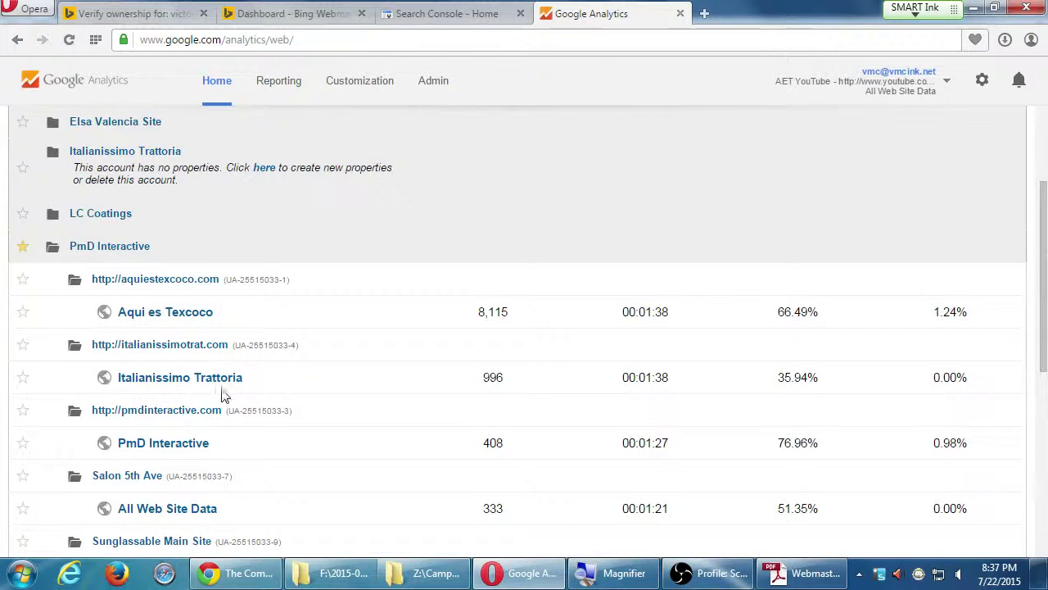
pyautogui.scroll(-1, 222, 394)
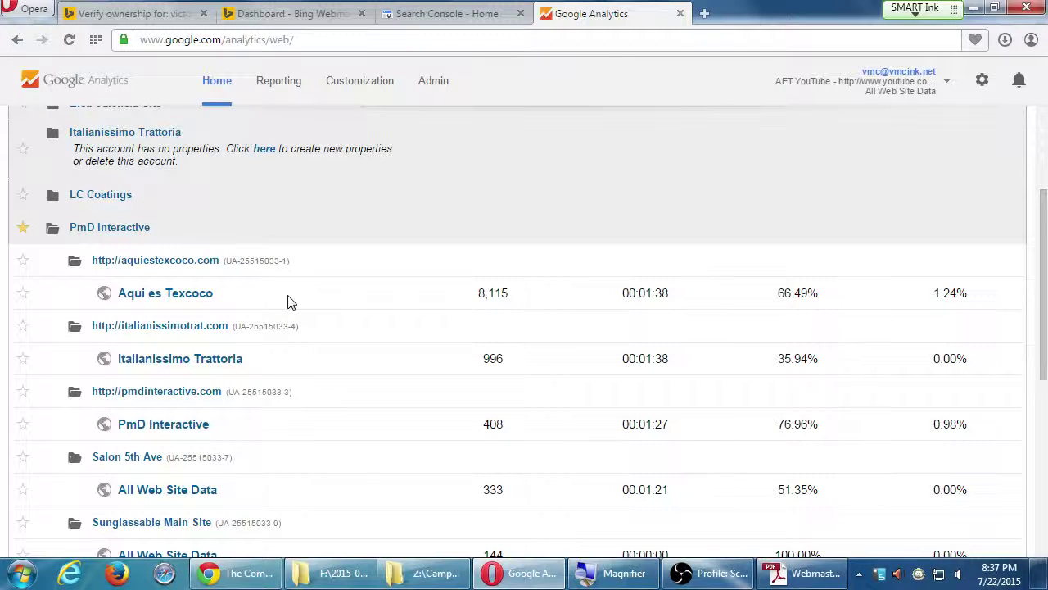
pyautogui.scroll(3, 288, 300)
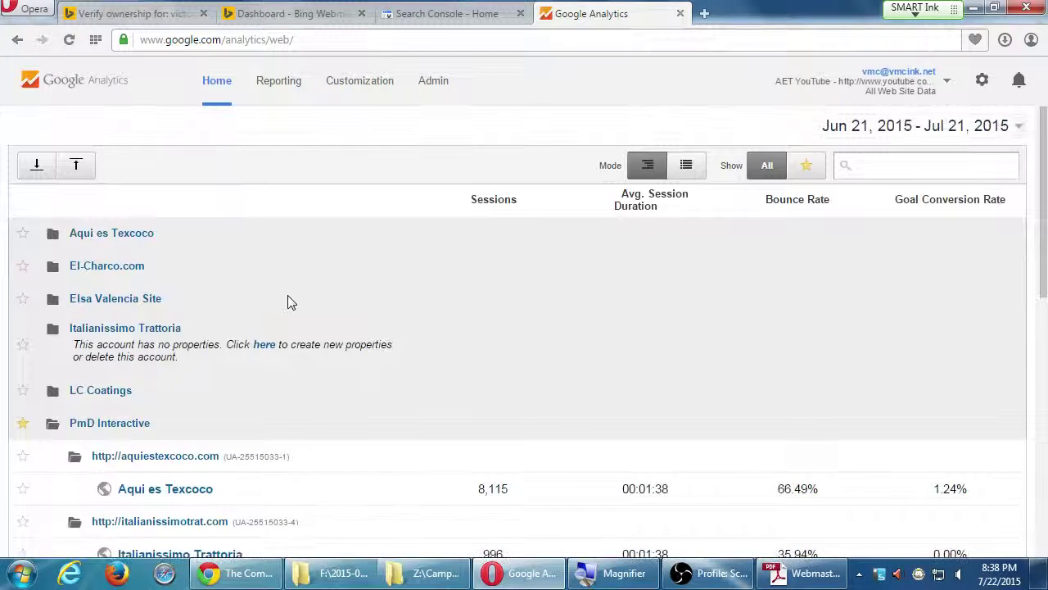
pyautogui.click(184, 267)
pyautogui.click(182, 267)
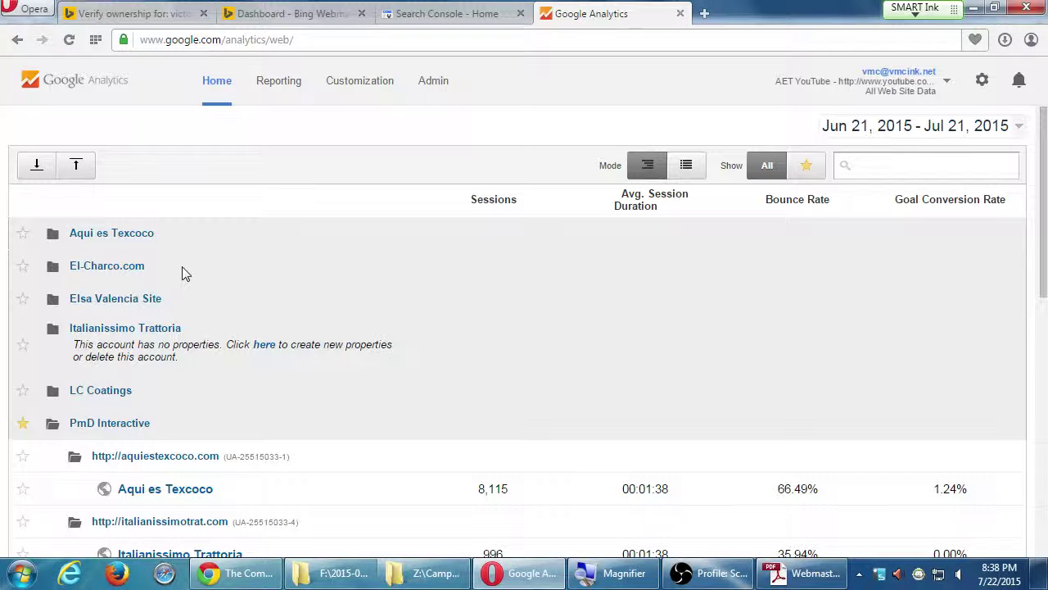
pyautogui.click(184, 300)
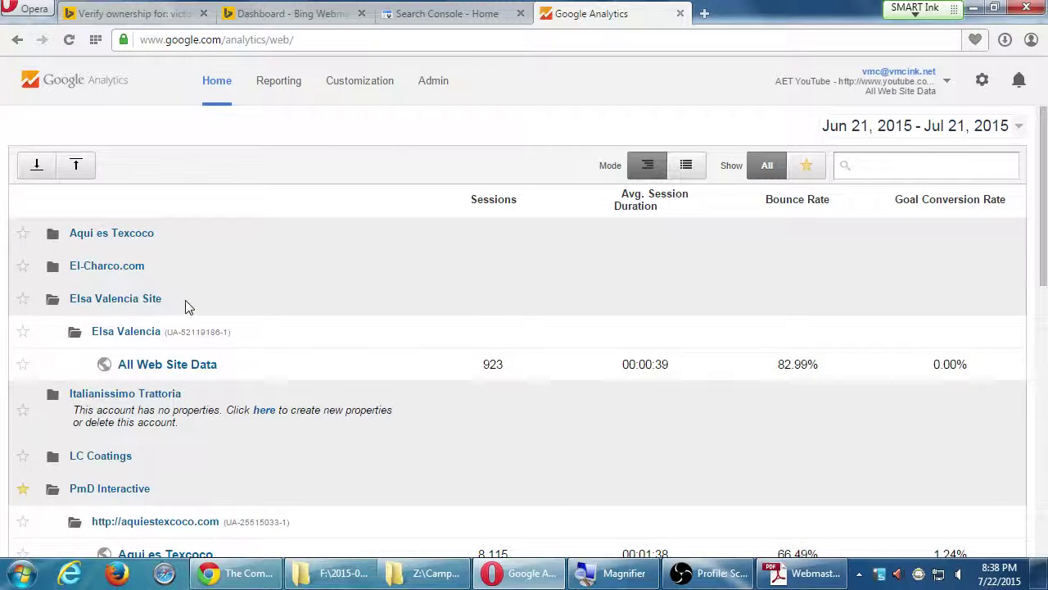
pyautogui.click(185, 301)
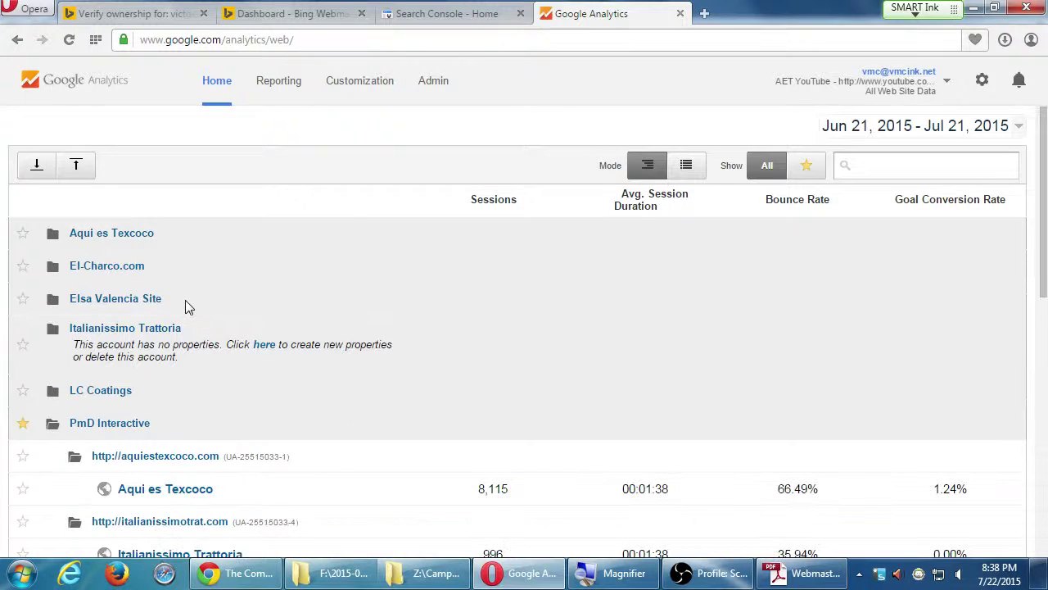
pyautogui.click(209, 433)
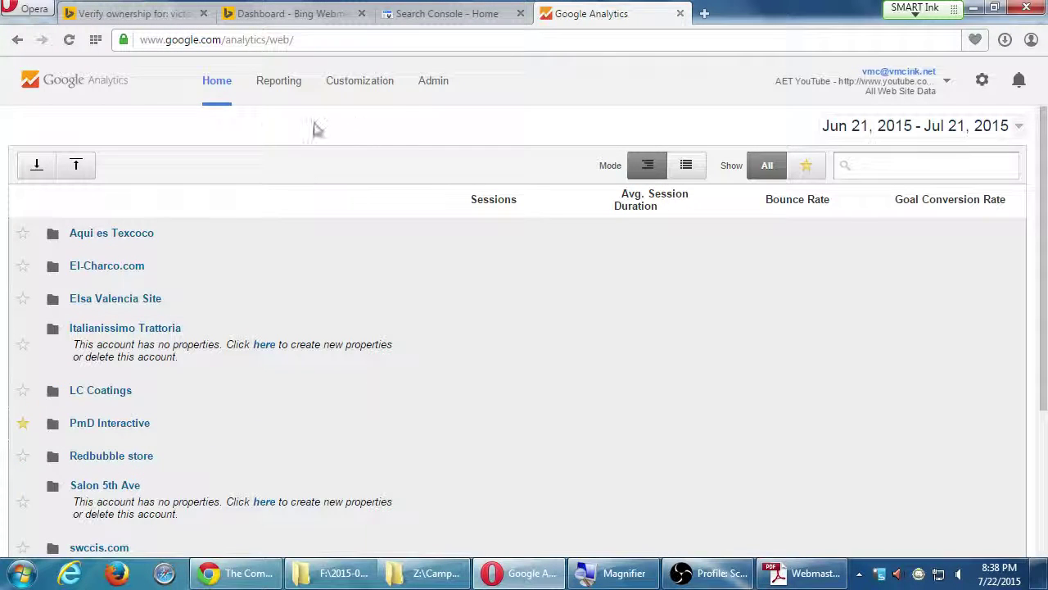
pyautogui.click(425, 99)
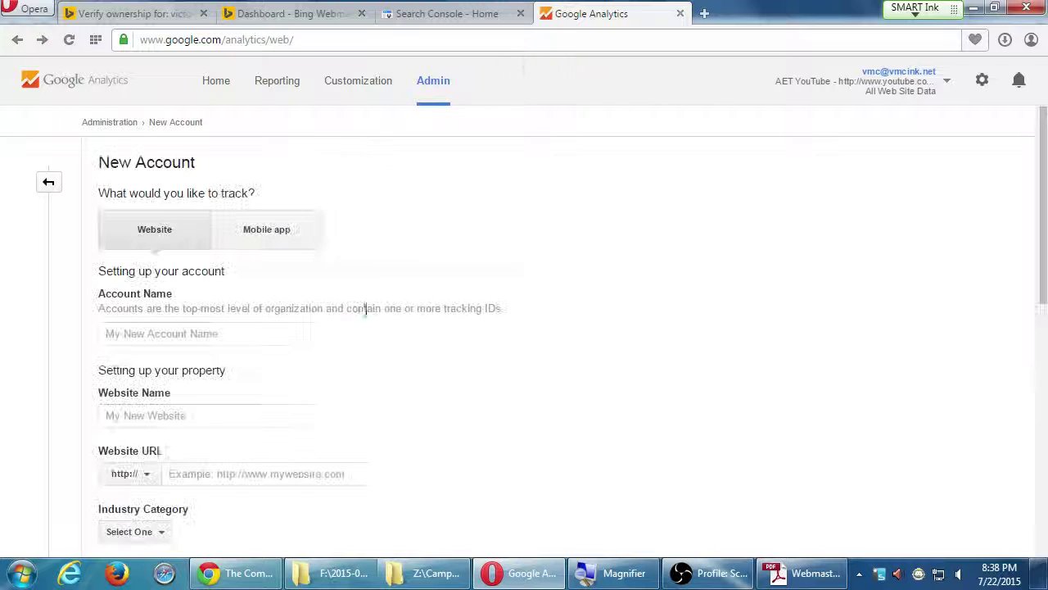
# Bring the Account Name box of the Google Analytics New Account form into view and place the cursor in it.
pyautogui.scroll(-1, 369, 325)
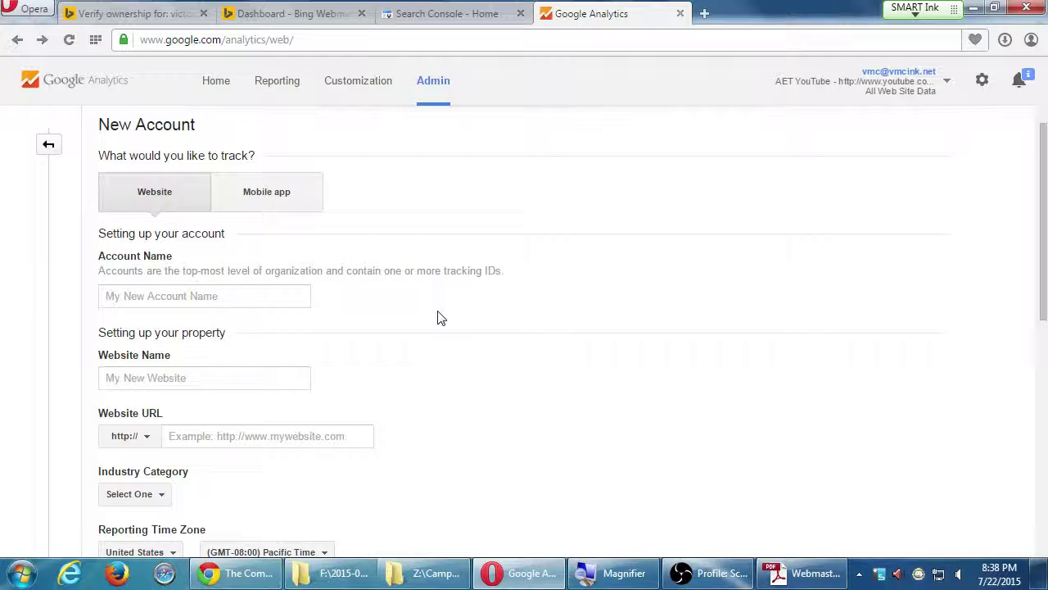
pyautogui.click(245, 297)
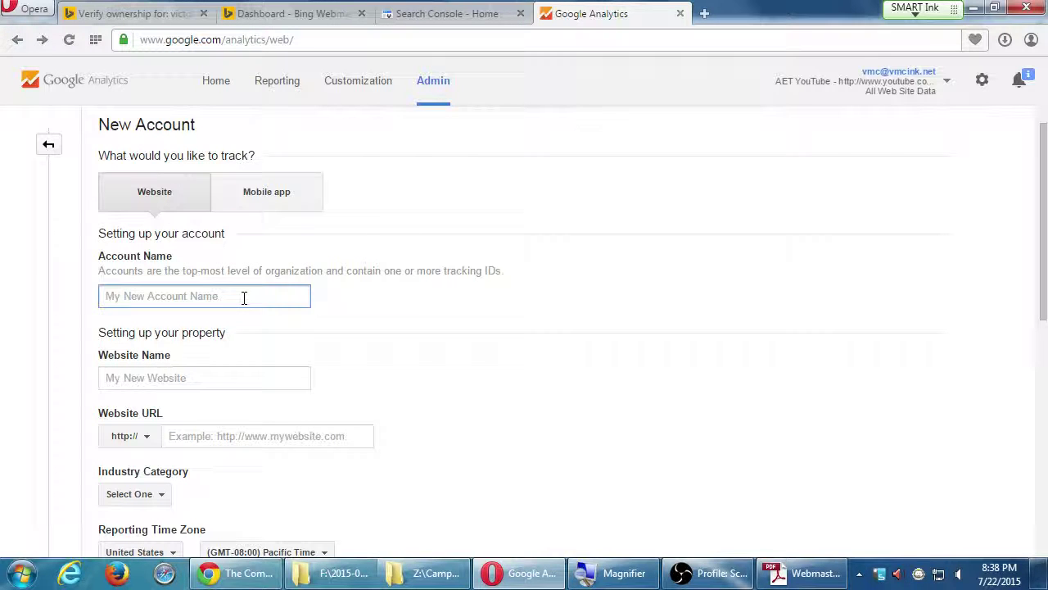
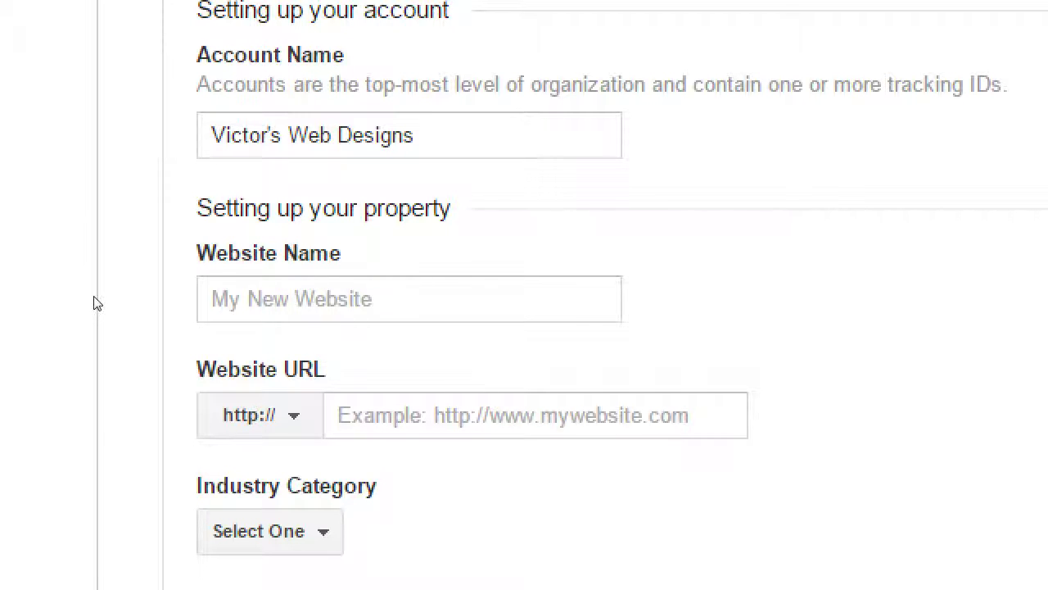
pyautogui.click(127, 292)
pyautogui.write('Main')
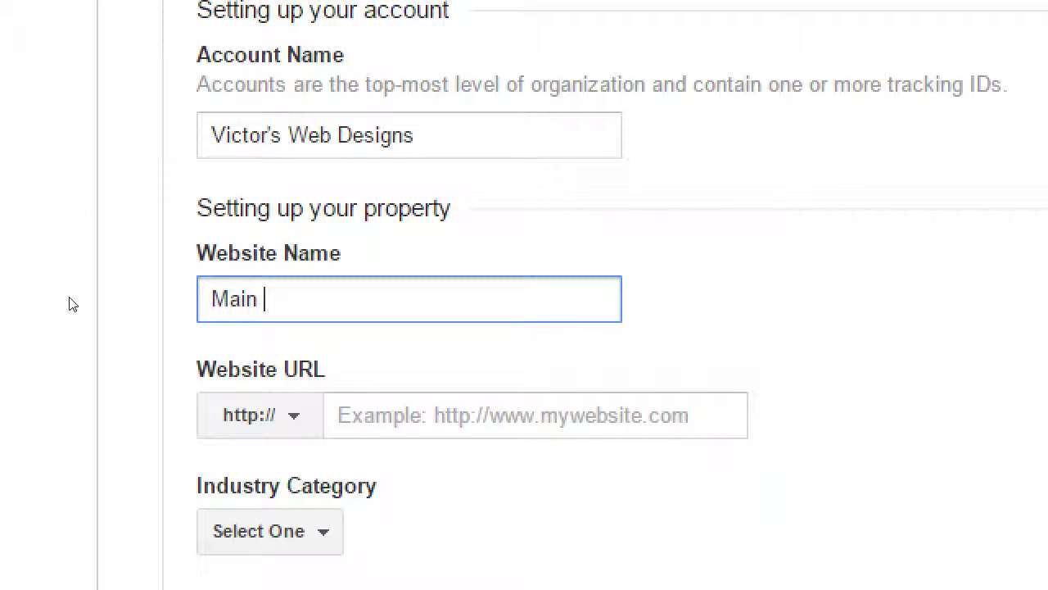
pyautogui.write('Website')
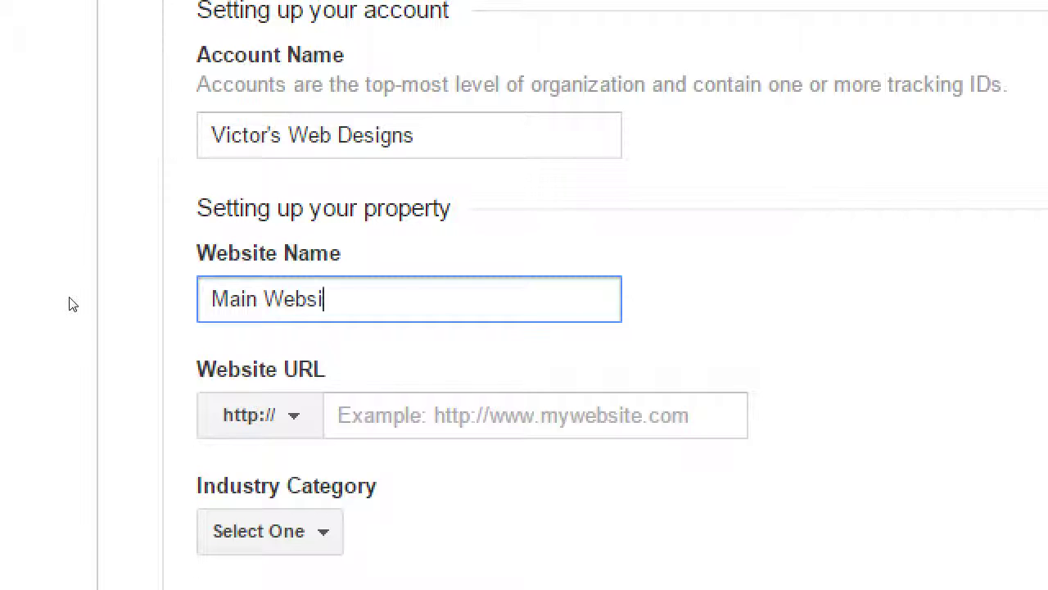
pyautogui.click(246, 414)
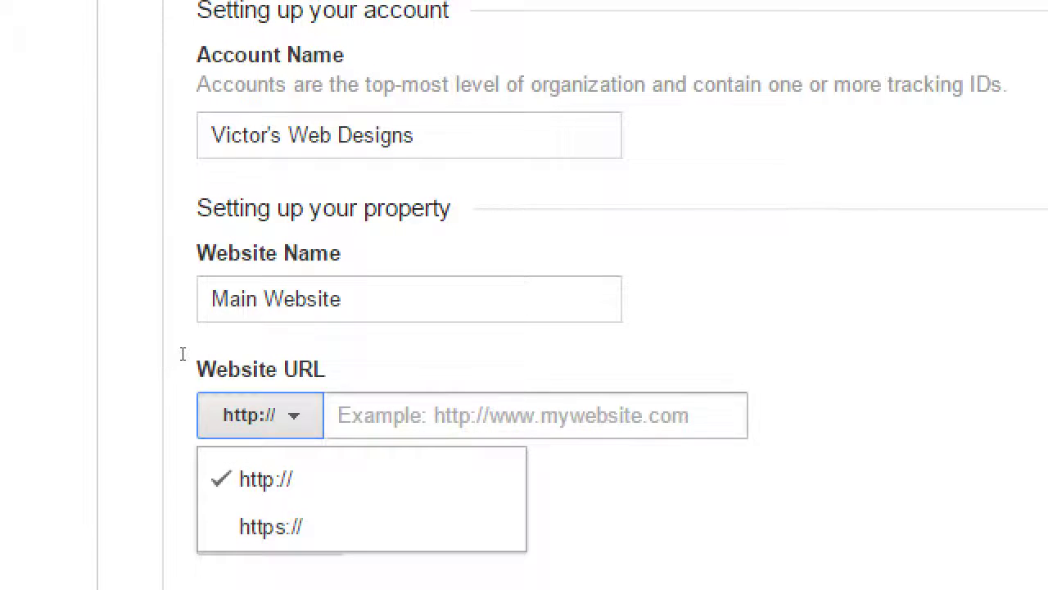
pyautogui.press('Tab')
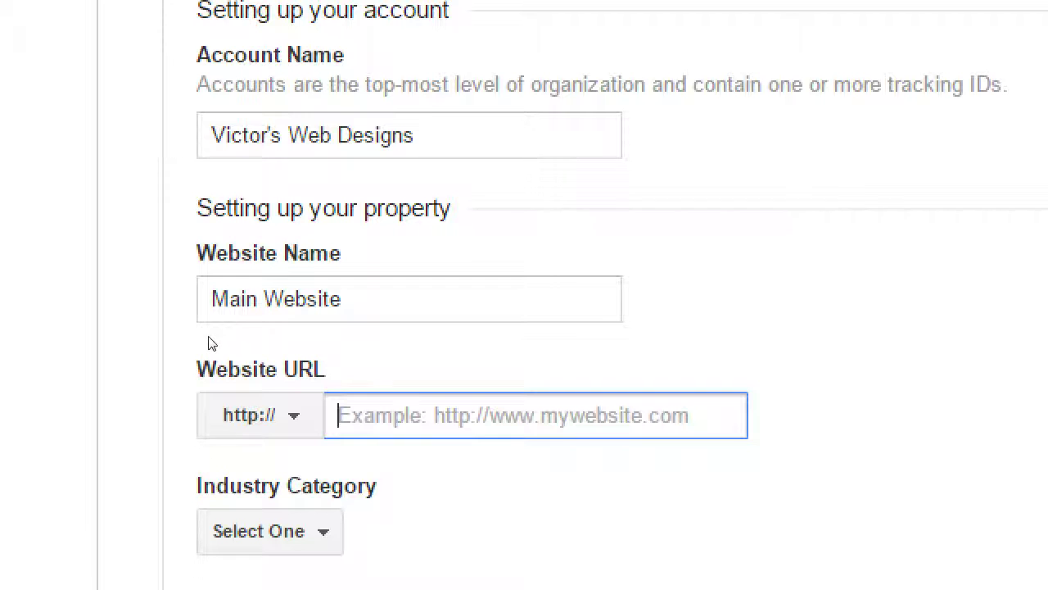
pyautogui.write('victor')
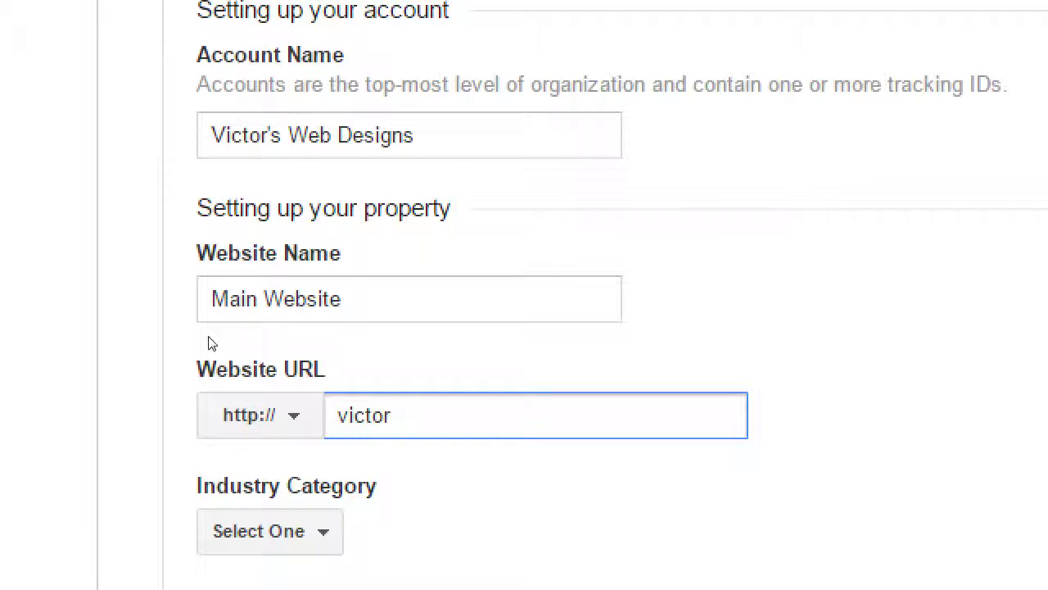
pyautogui.write('swebdesigns.com')
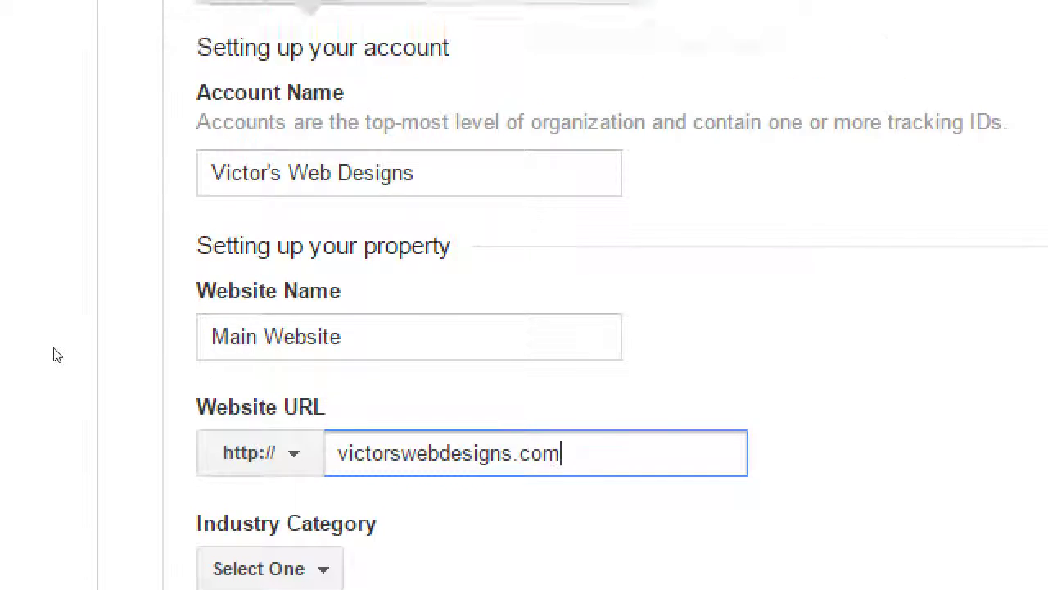
pyautogui.scroll(-5, 52, 353)
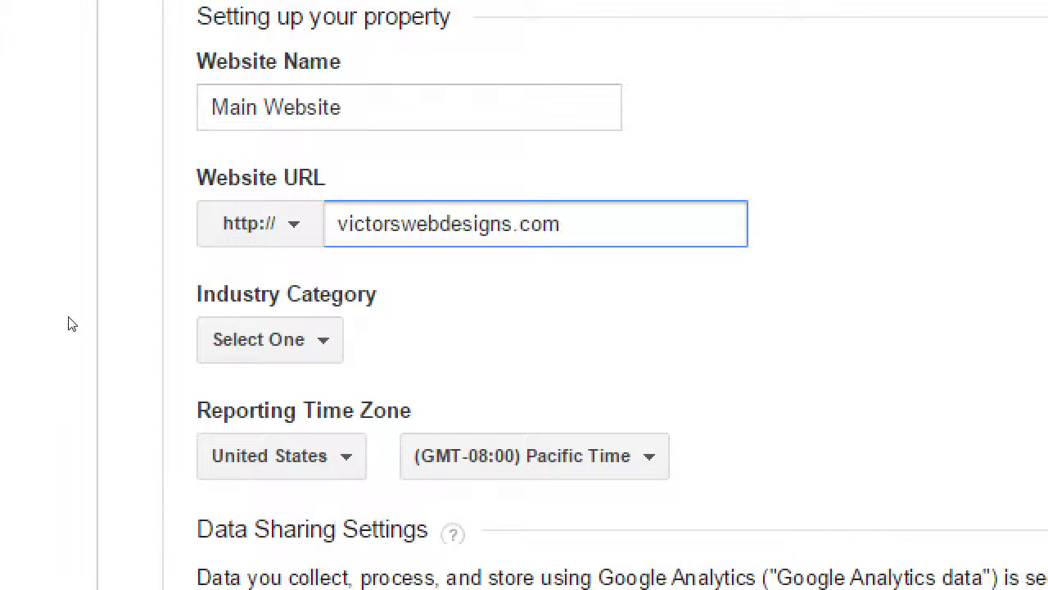
pyautogui.scroll(-5, 82, 435)
# Pick Computers and Electronics from the Industry Category list.
pyautogui.press('Tab')
pyautogui.press('Return')
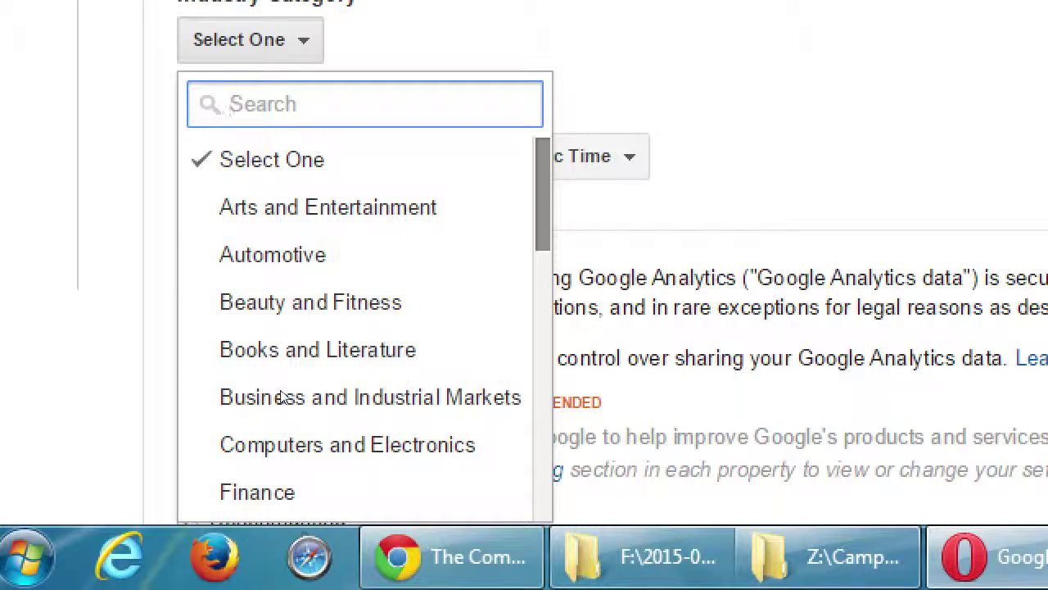
pyautogui.click(285, 397)
pyautogui.scroll(-5, 279, 410)
pyautogui.scroll(-5, 265, 458)
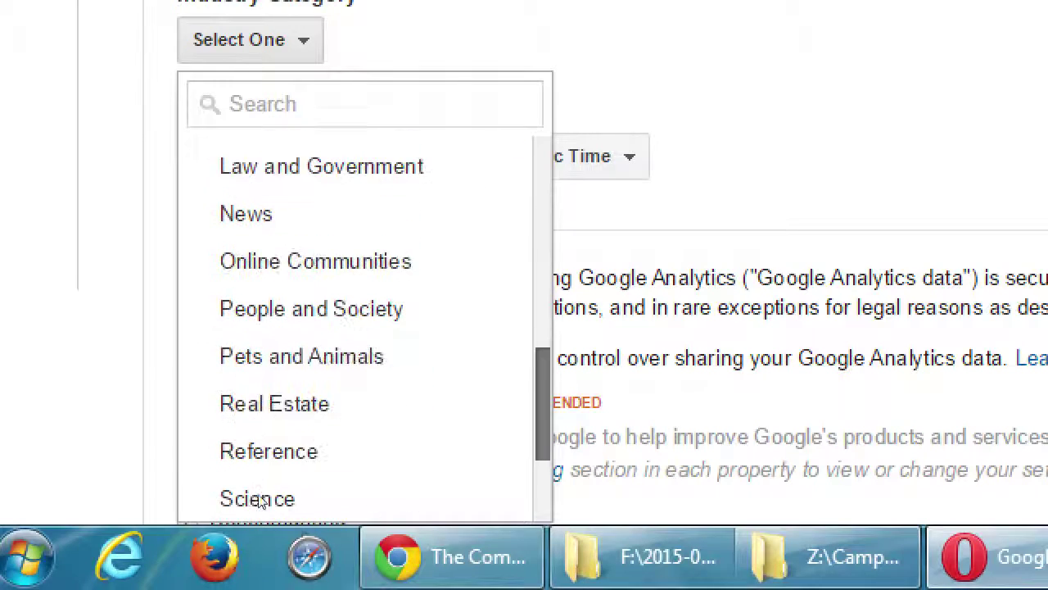
pyautogui.scroll(10, 269, 515)
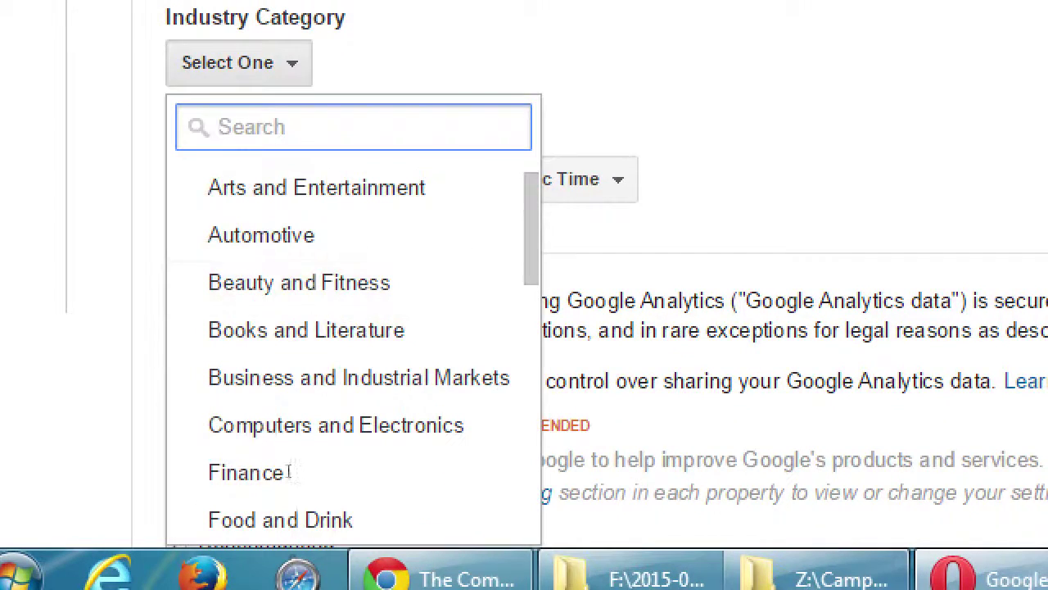
pyautogui.scroll(-7, 288, 468)
pyautogui.scroll(-4, 278, 522)
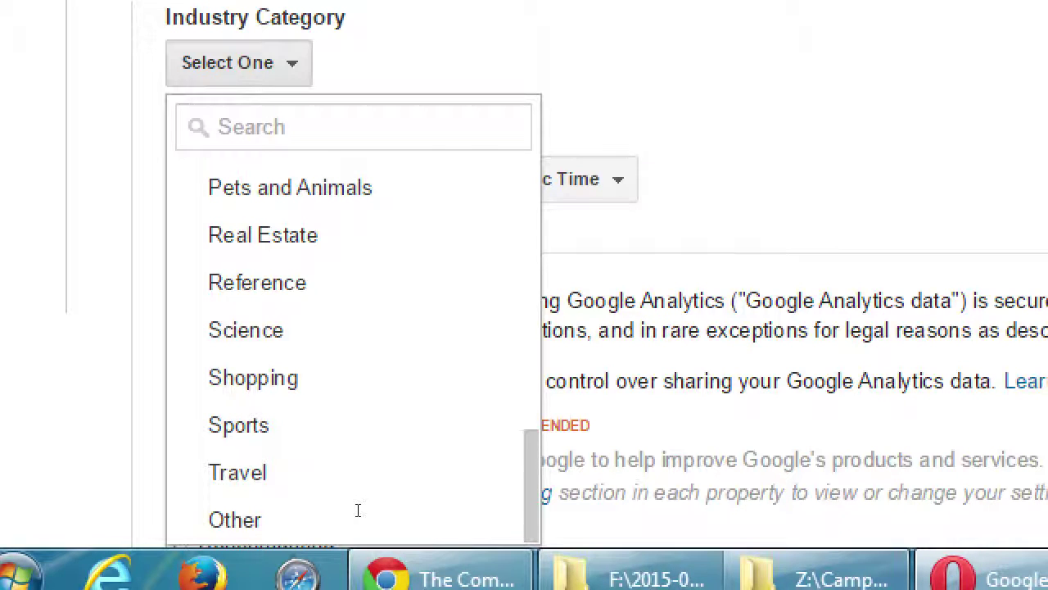
pyautogui.press('Up')
pyautogui.press('Up')
pyautogui.press('Up')
pyautogui.press('Up')
pyautogui.press('Up')
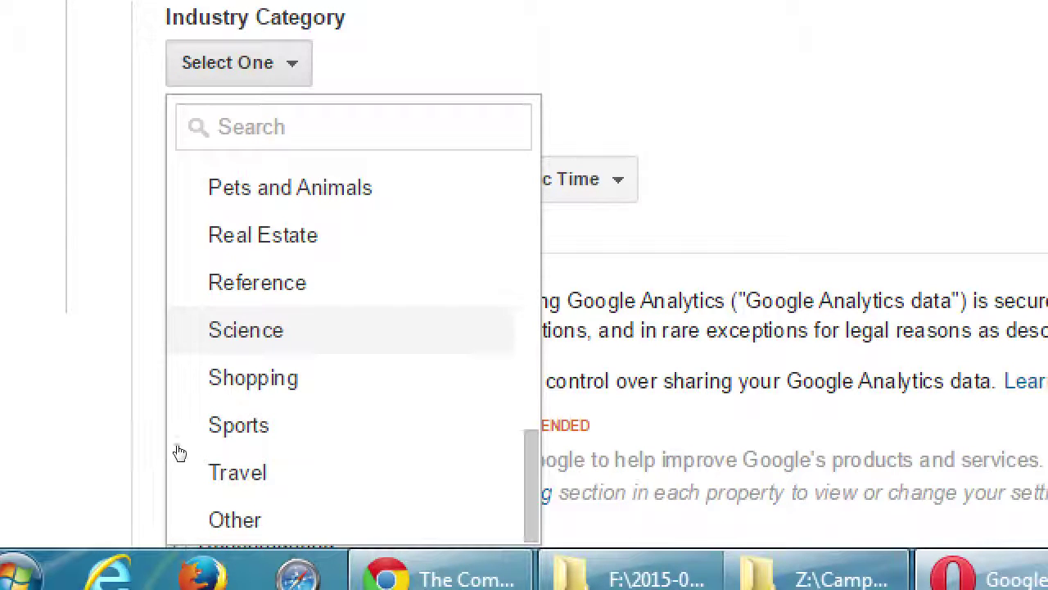
pyautogui.scroll(7, 282, 378)
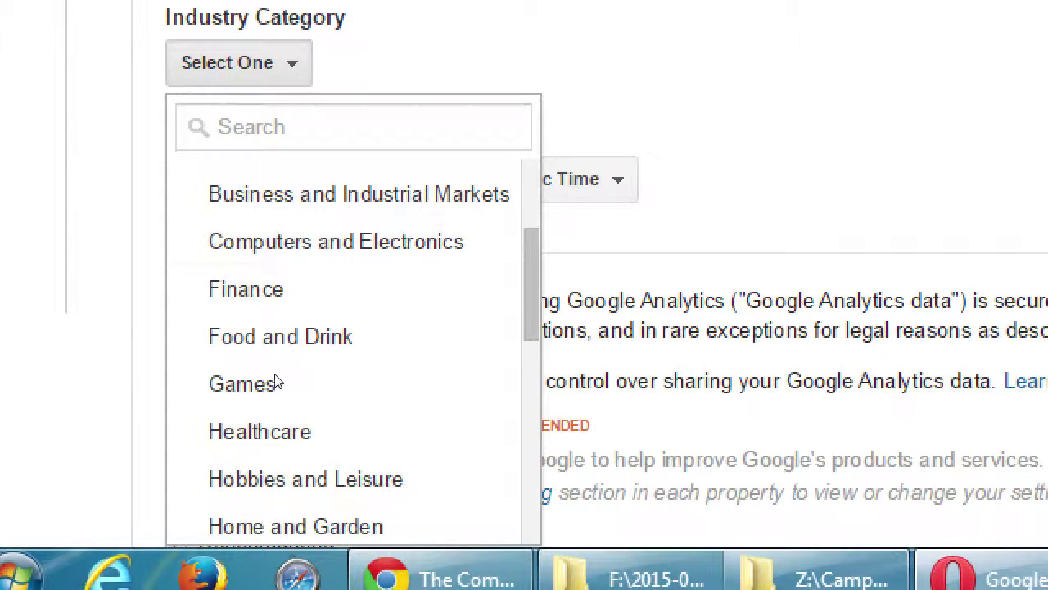
pyautogui.press('c')
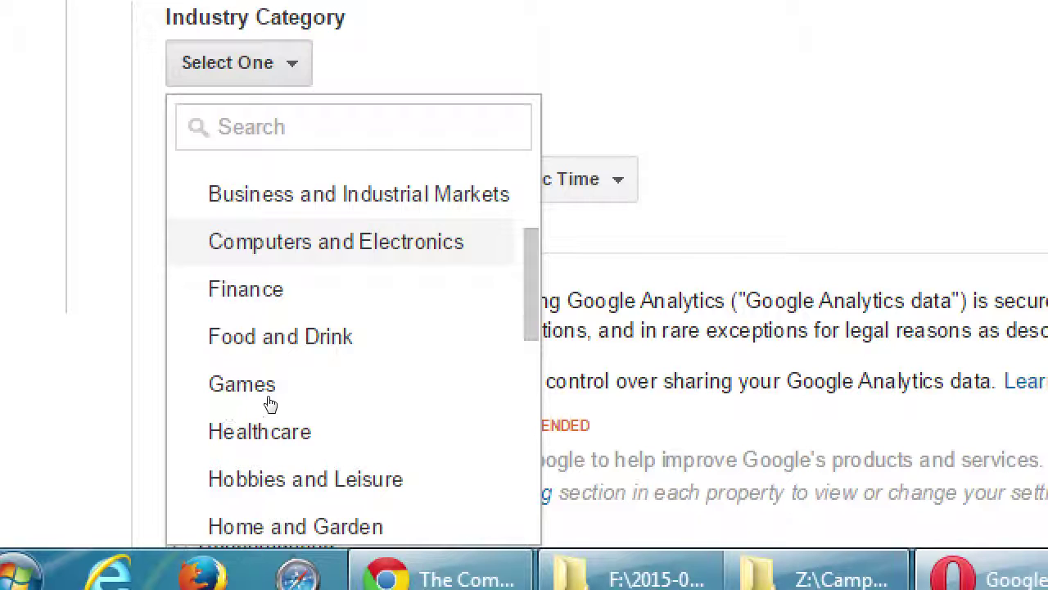
pyautogui.scroll(3, 284, 402)
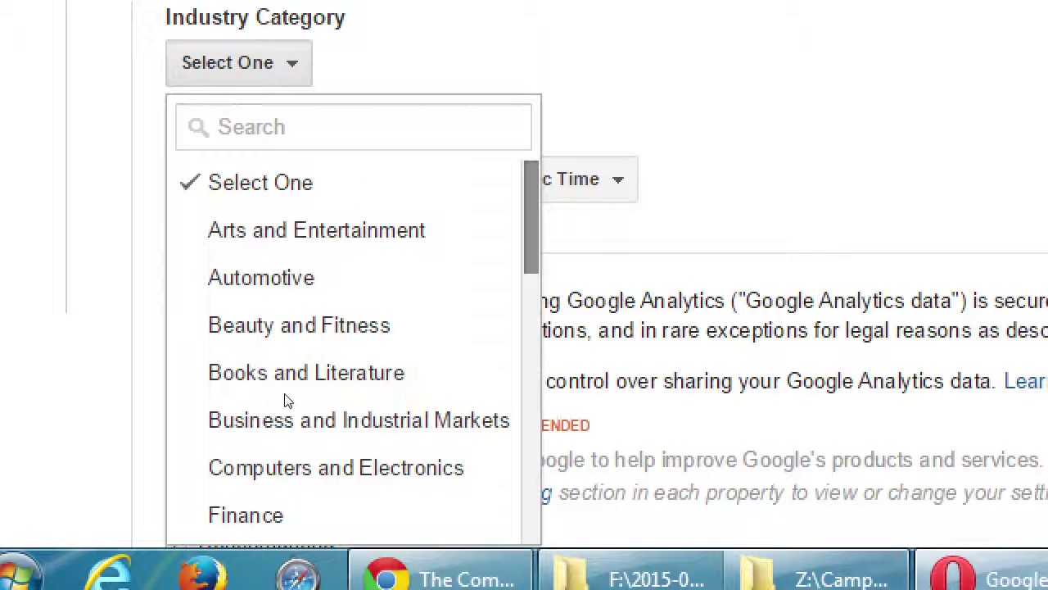
pyautogui.scroll(-1, 278, 402)
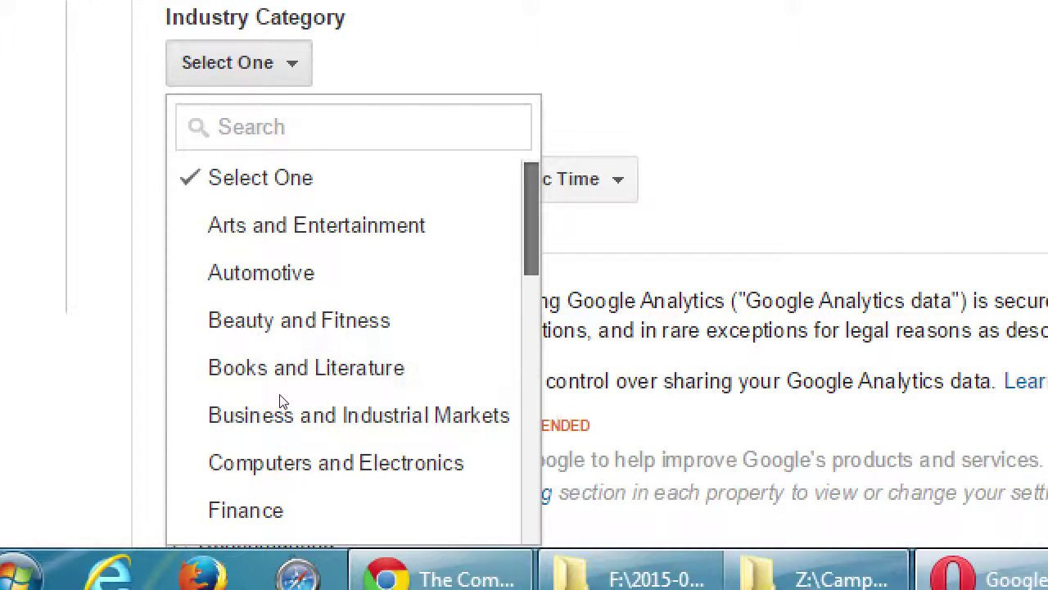
pyautogui.scroll(-1, 276, 401)
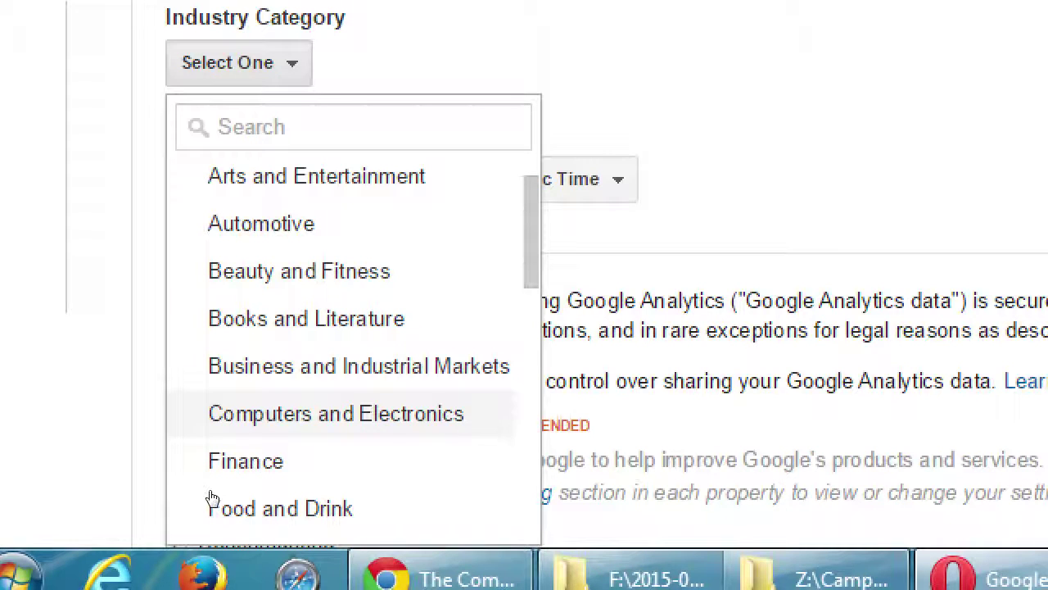
pyautogui.press('Return')
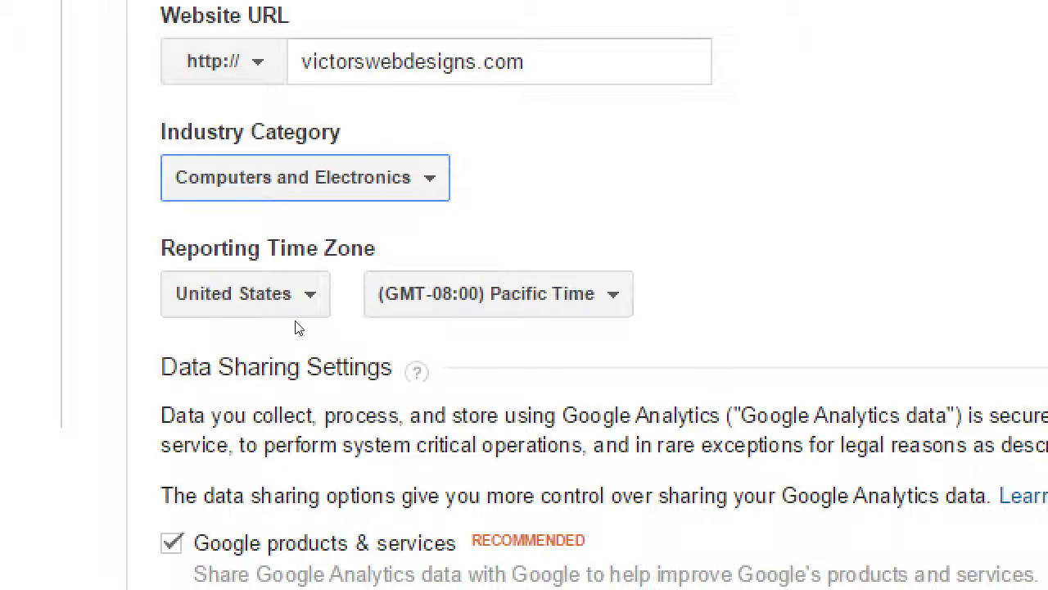
# Uncheck Google products & services, Benchmarking, Technical support and Account specialists data sharing.
pyautogui.scroll(-5, 344, 438)
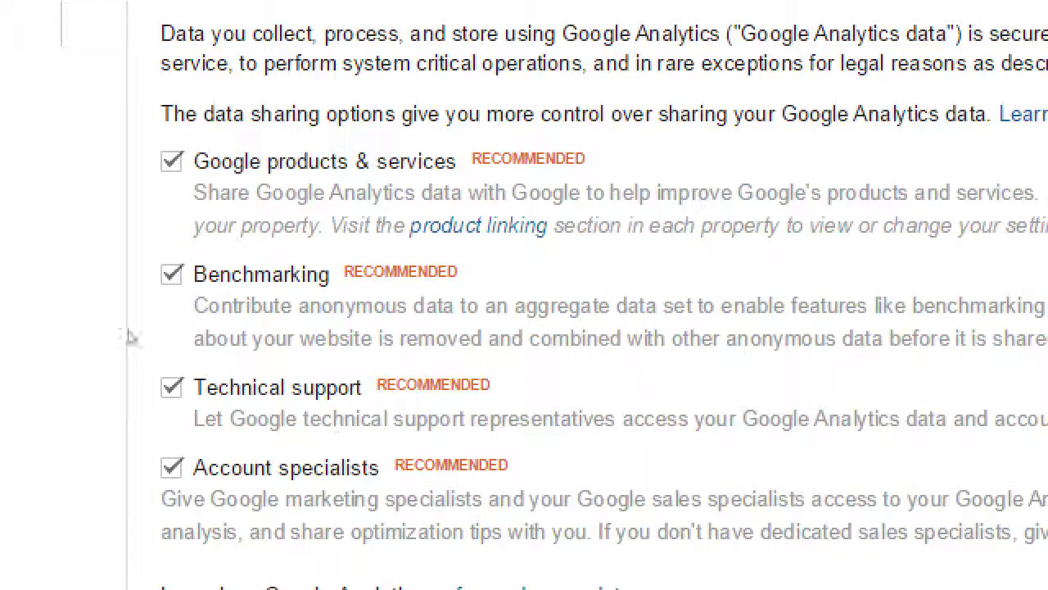
pyautogui.scroll(-1, 147, 514)
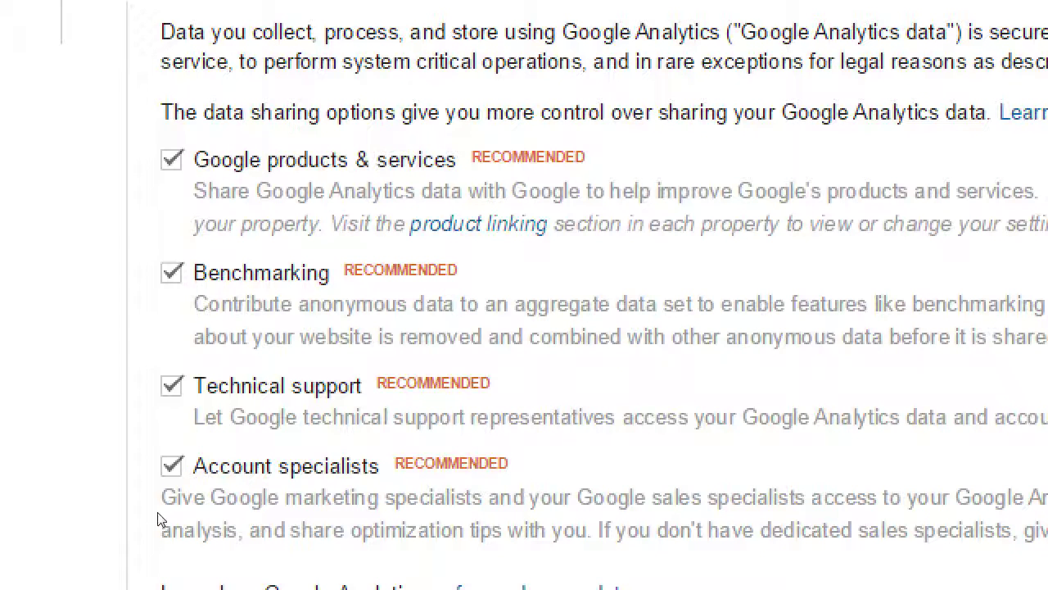
pyautogui.press('space')
pyautogui.press('Tab')
pyautogui.press('space')
pyautogui.press('Tab')
pyautogui.press('space')
pyautogui.press('Tab')
pyautogui.press('space')
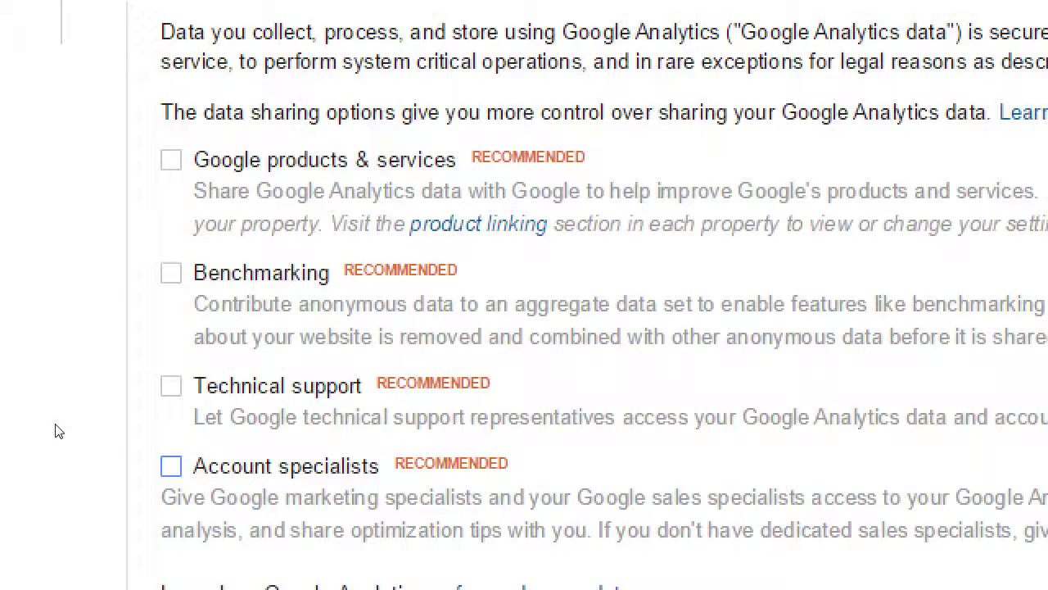
pyautogui.scroll(-3, 97, 425)
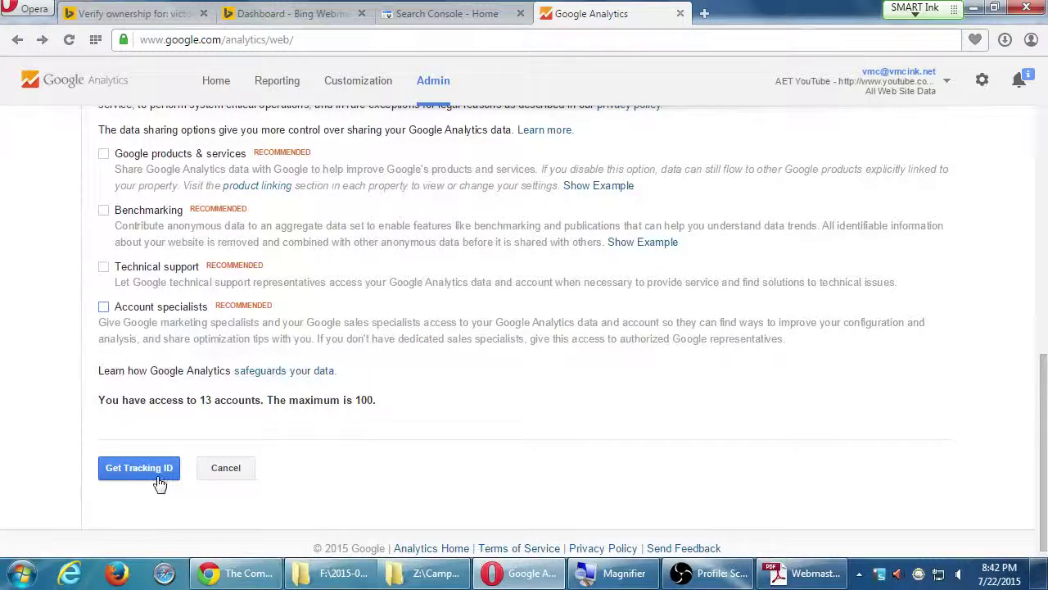
pyautogui.click(145, 479)
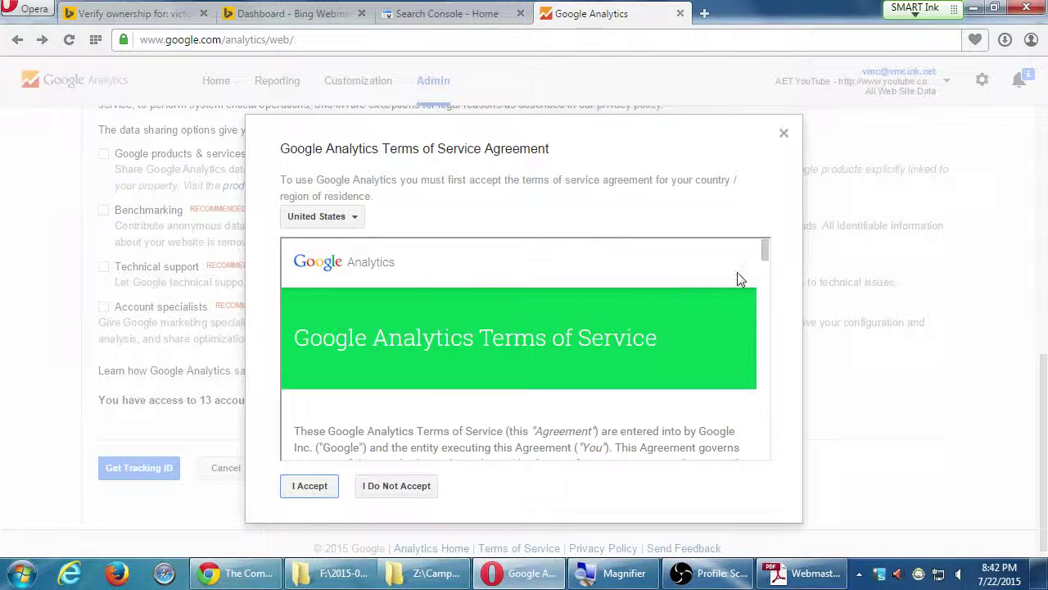
pyautogui.click(760, 430)
pyautogui.scroll(-15, 761, 429)
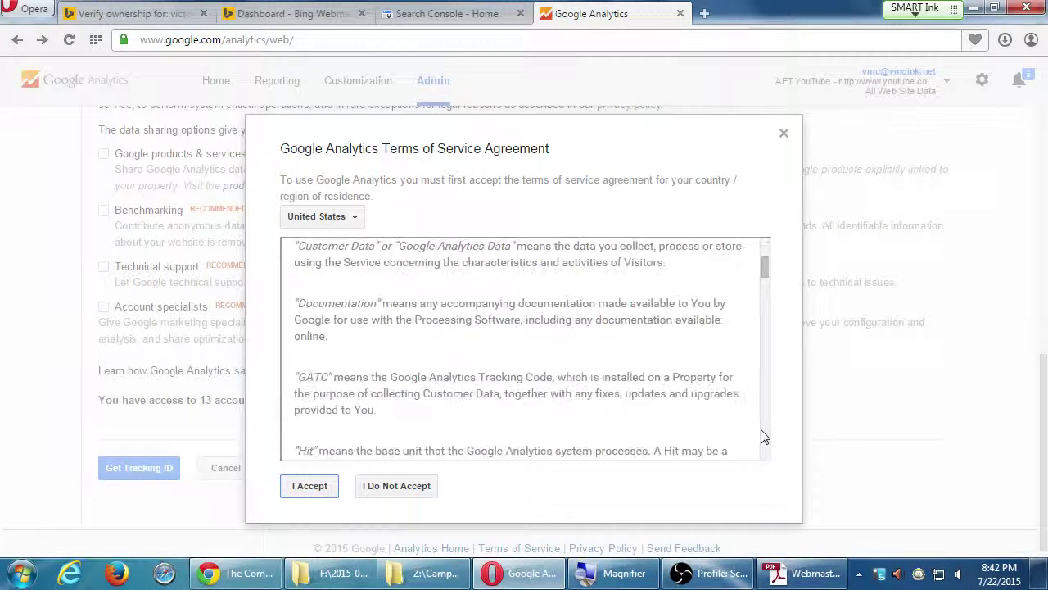
pyautogui.scroll(-20, 760, 429)
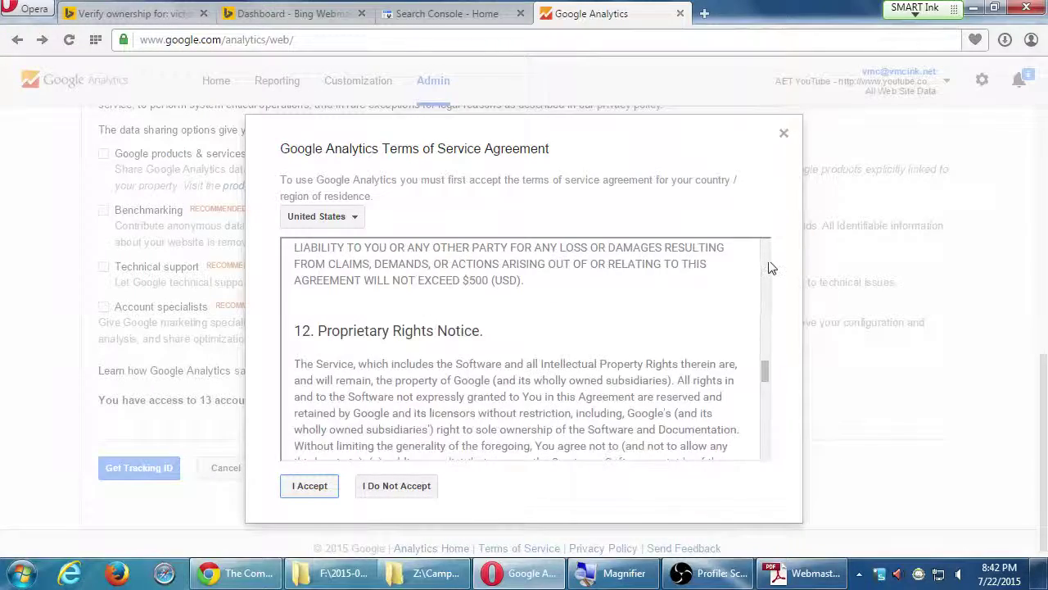
pyautogui.scroll(8, 768, 267)
pyautogui.scroll(-3, 772, 410)
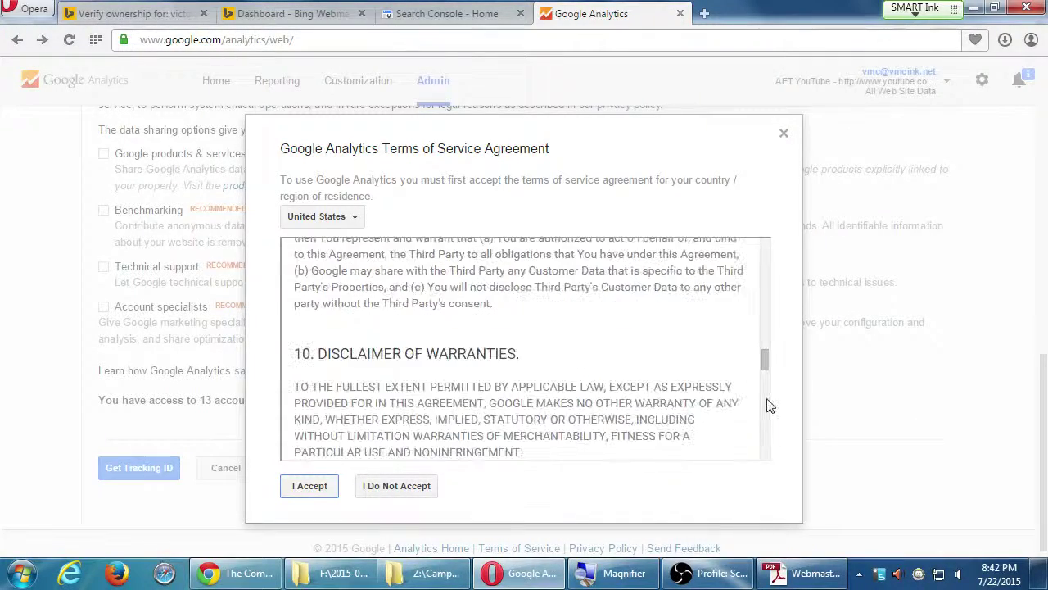
pyautogui.scroll(-5, 768, 451)
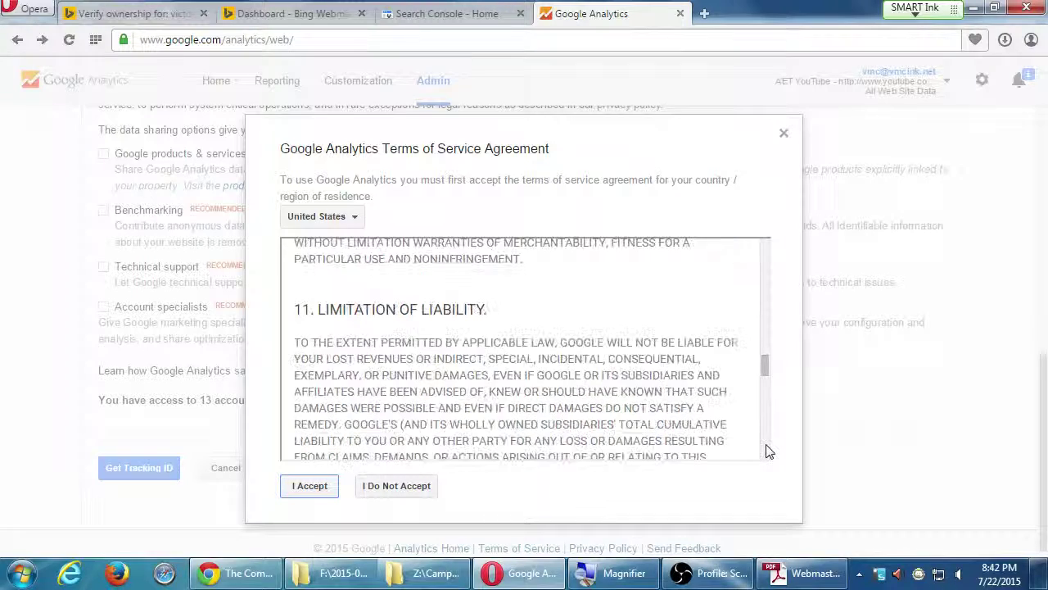
pyautogui.scroll(-5, 766, 451)
pyautogui.scroll(-5, 767, 452)
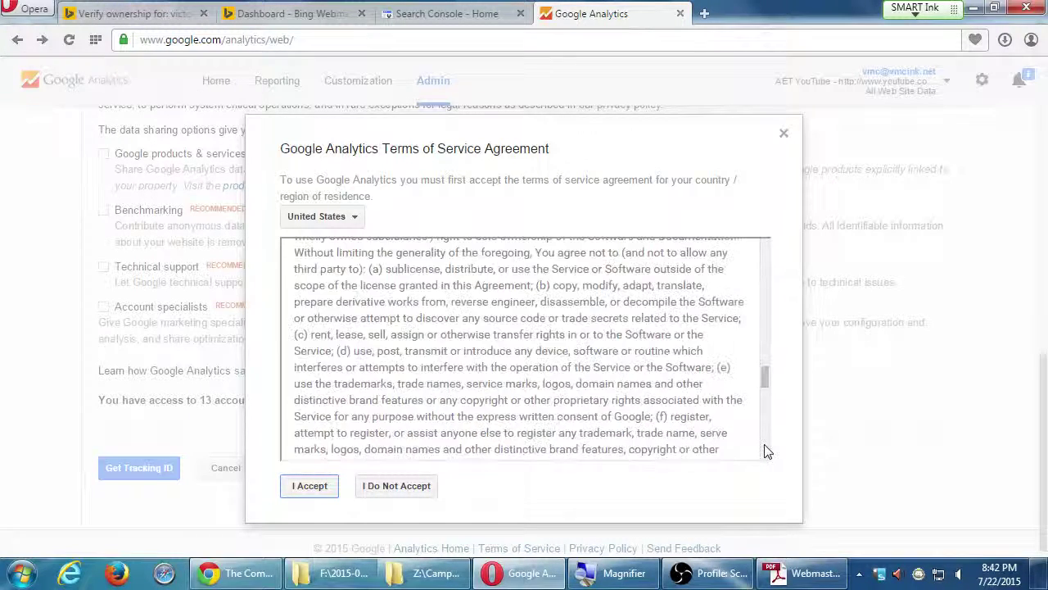
pyautogui.scroll(-3, 767, 451)
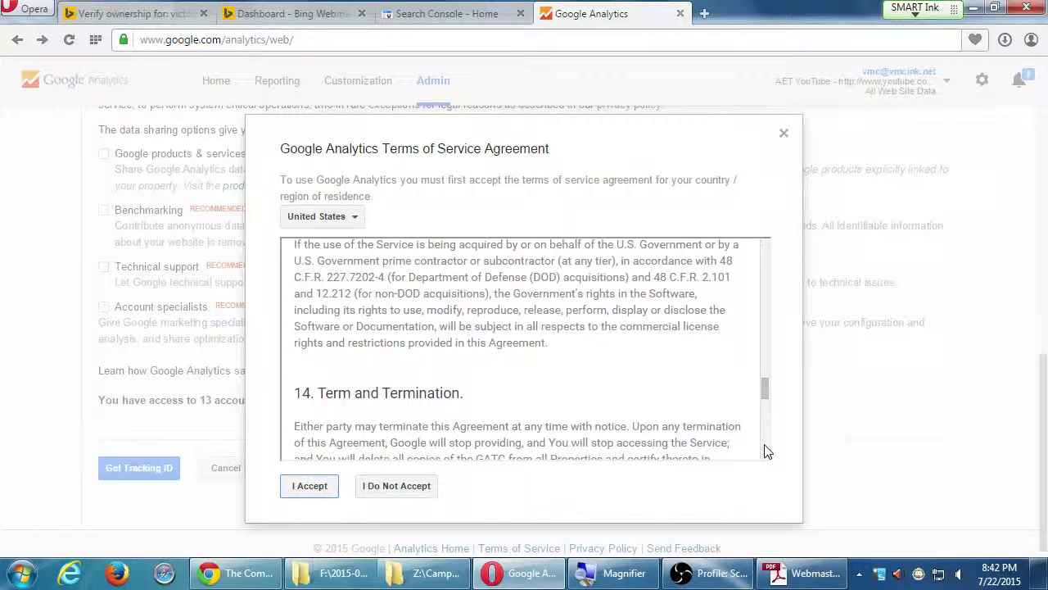
pyautogui.moveTo(761, 391); pyautogui.dragTo(760, 382)
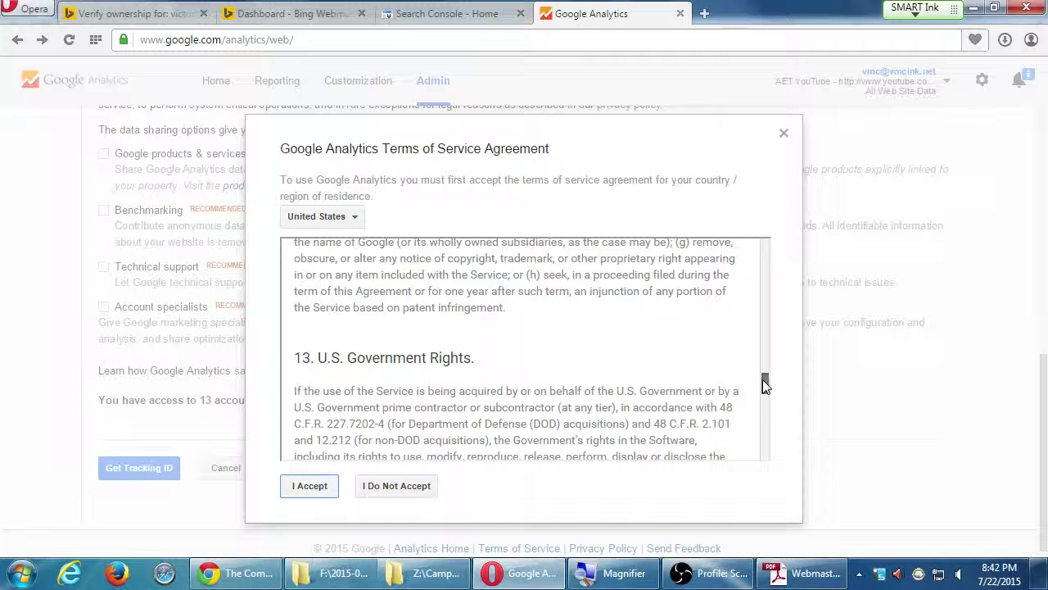
pyautogui.scroll(-2, 763, 385)
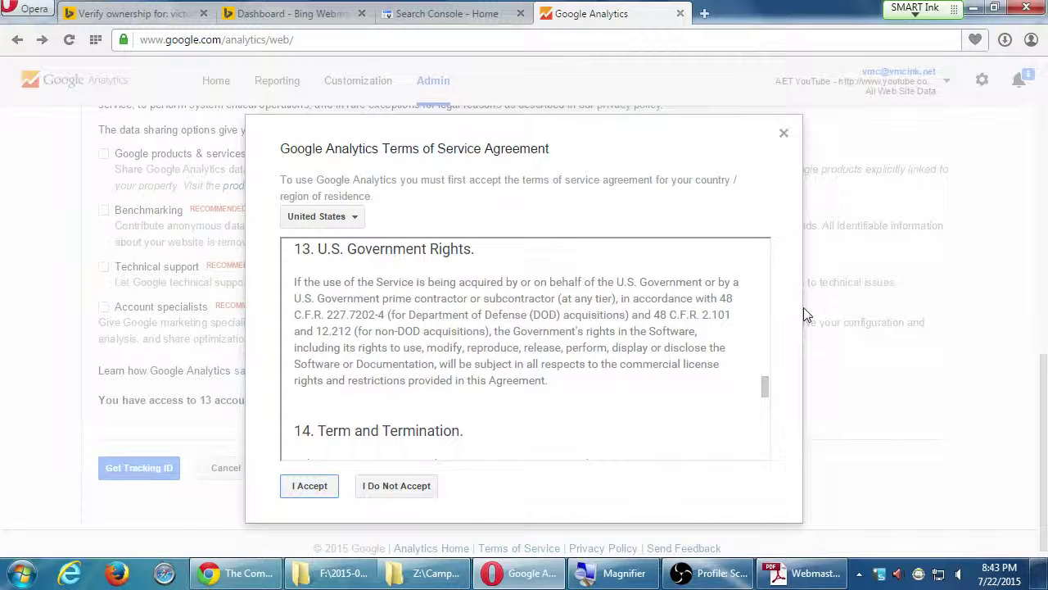
pyautogui.moveTo(768, 381); pyautogui.dragTo(765, 451)
pyautogui.click(310, 487)
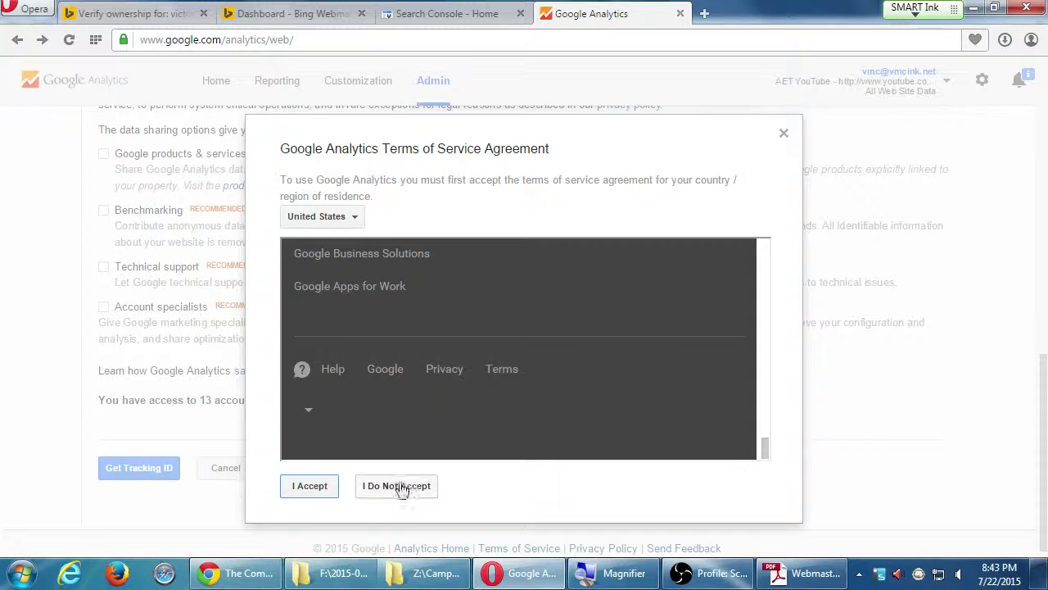
# Accept the Terms of Service and zoom in on Main Website's tracking ID and code.
pyautogui.click(315, 494)
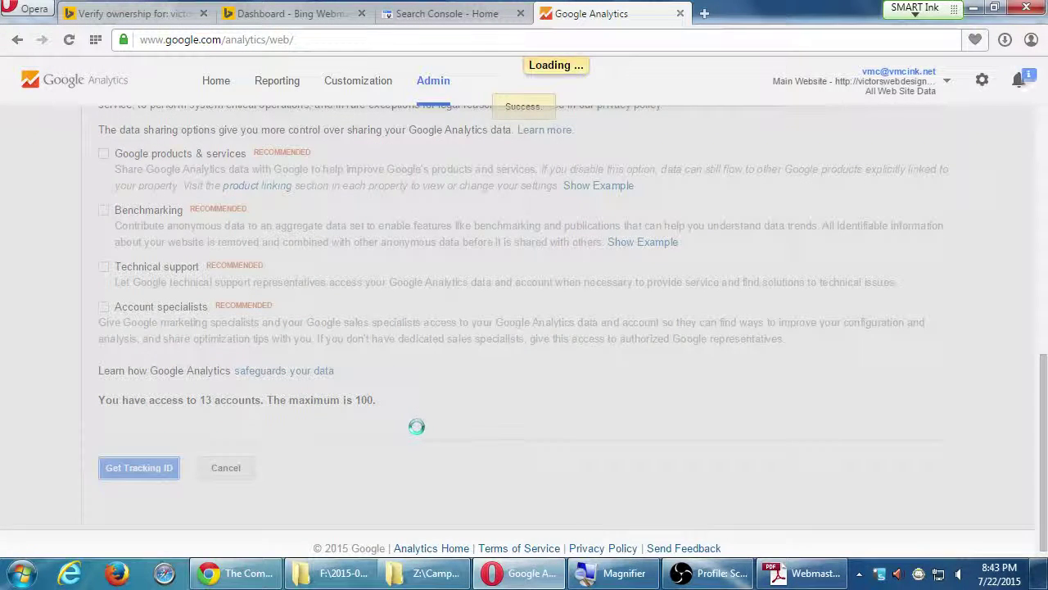
pyautogui.scroll(5, 422, 434)
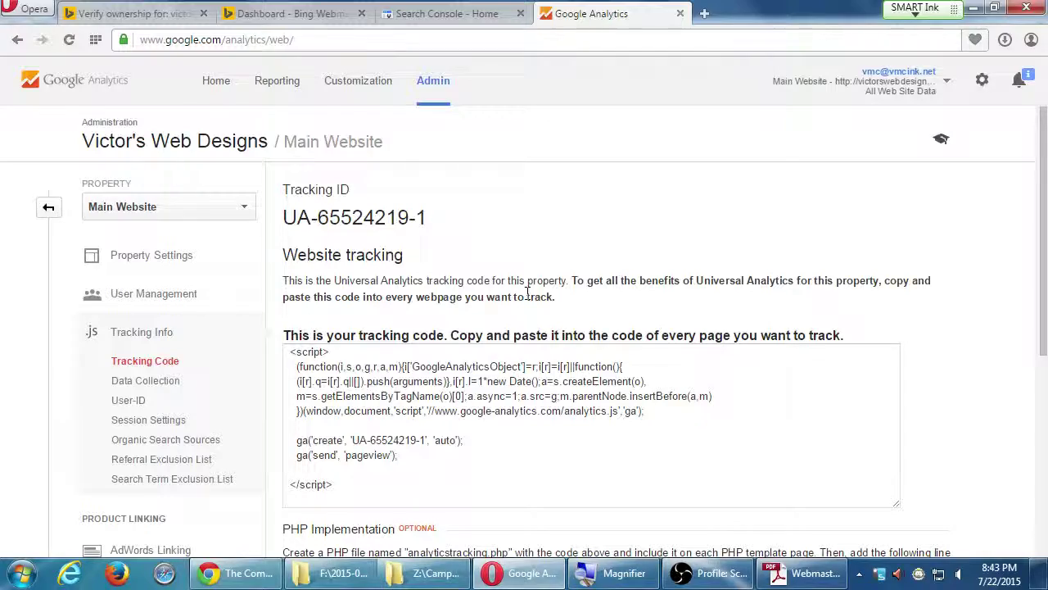
pyautogui.press('super+plus')
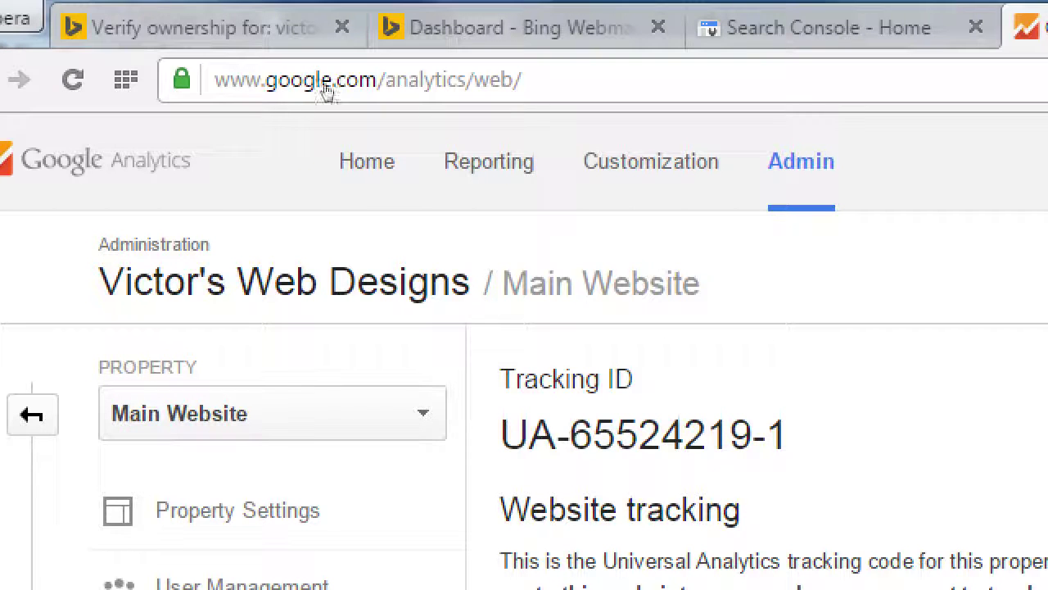
# View the Home accounts list and the zero-session Audience Overview, then reach the empty Custom Reports page.
pyautogui.click(218, 95)
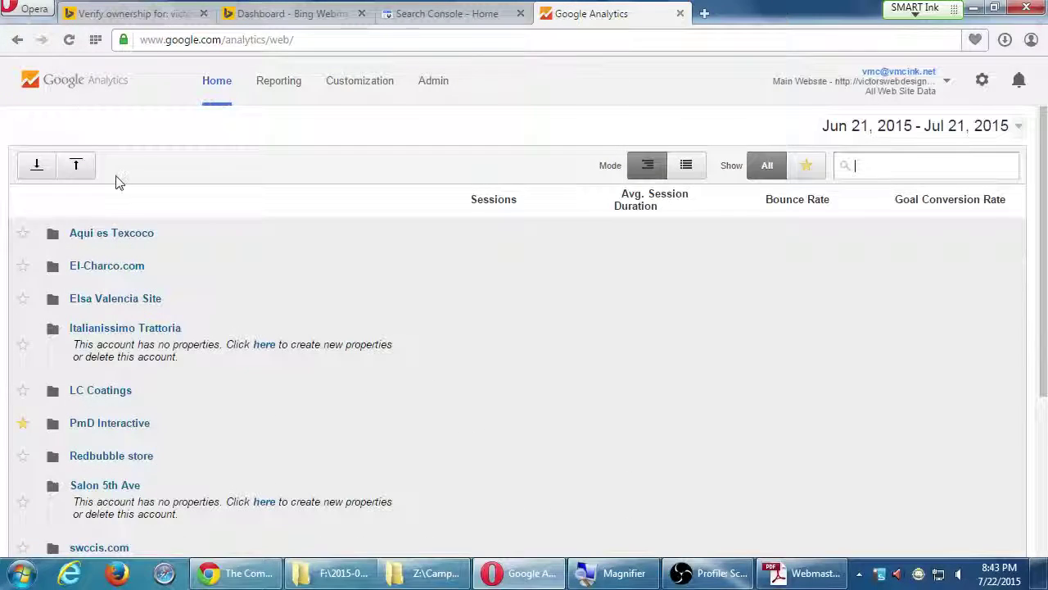
pyautogui.scroll(-2, 158, 227)
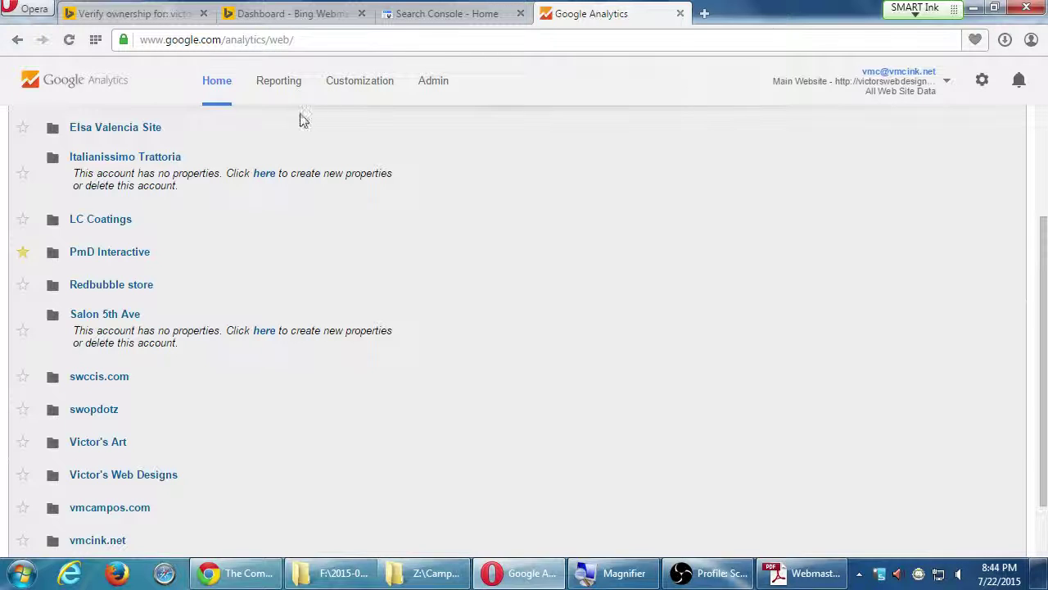
pyautogui.click(282, 83)
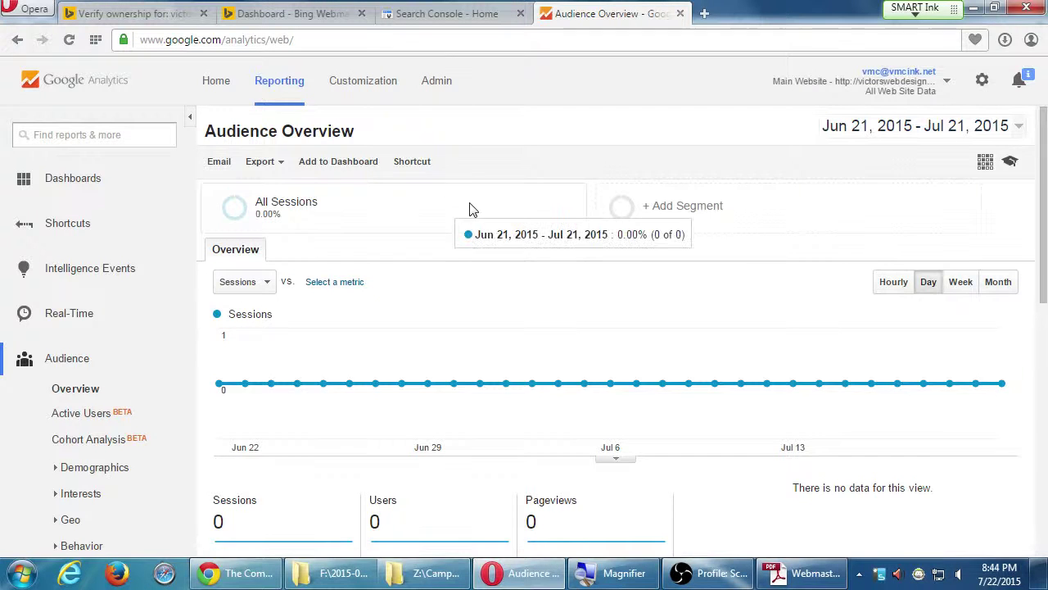
pyautogui.click(370, 98)
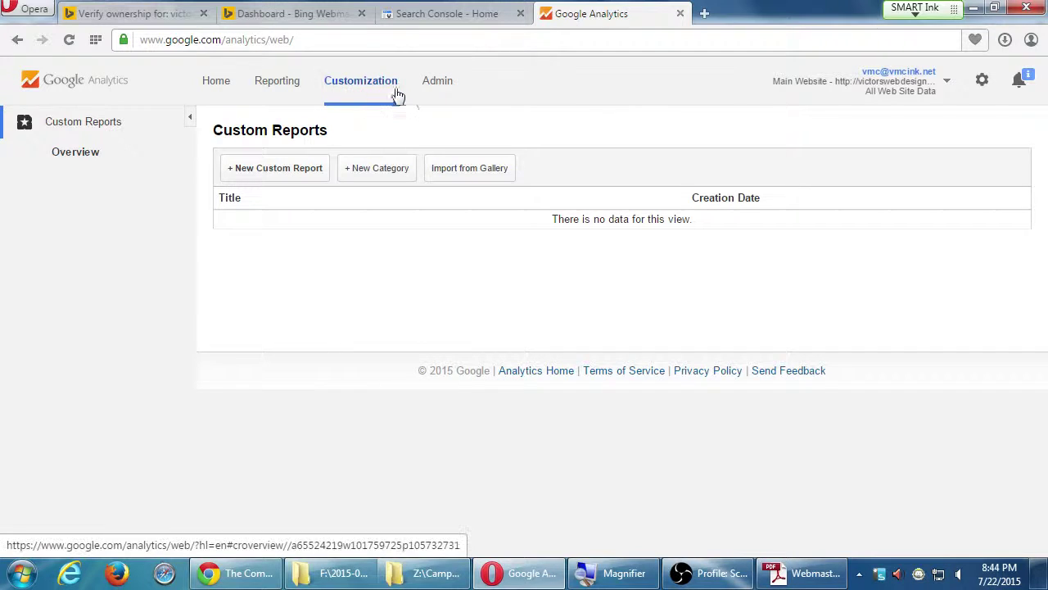
# Go to Admin > Property > Tracking Info > Tracking Code for Main Website.
pyautogui.click(421, 99)
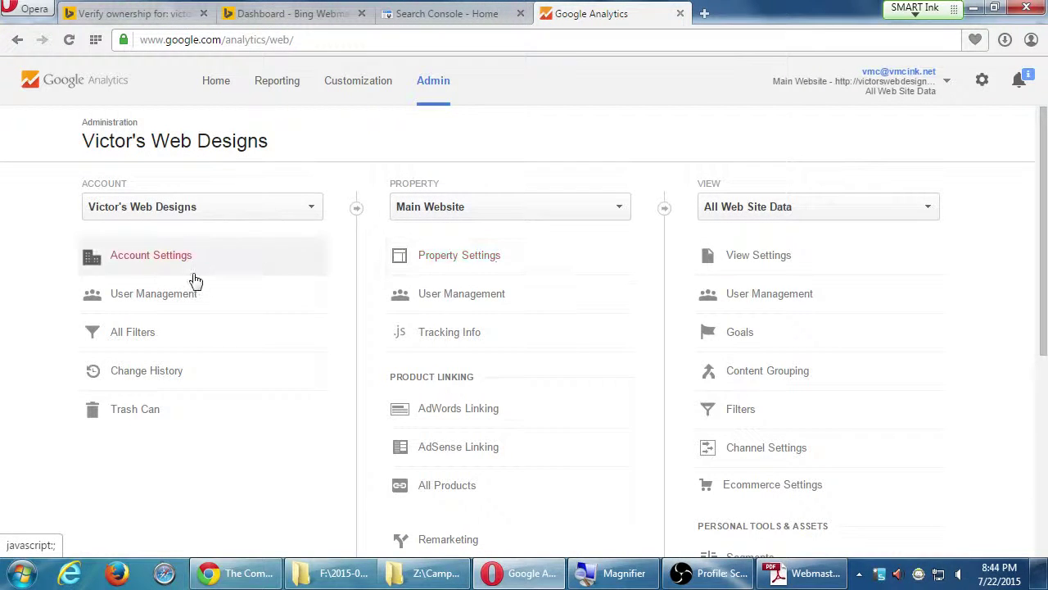
pyautogui.click(442, 328)
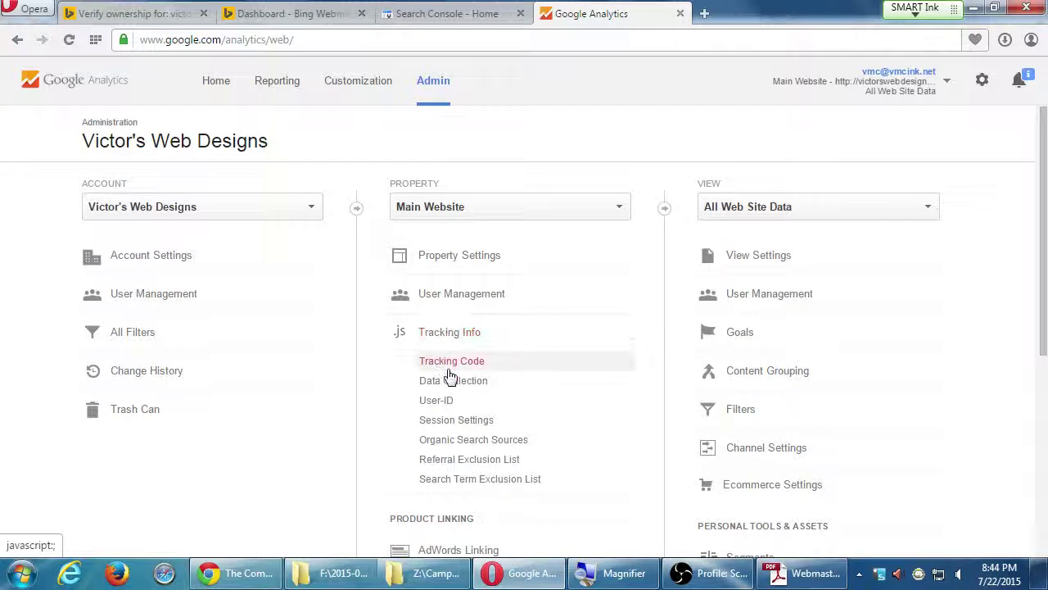
pyautogui.click(451, 364)
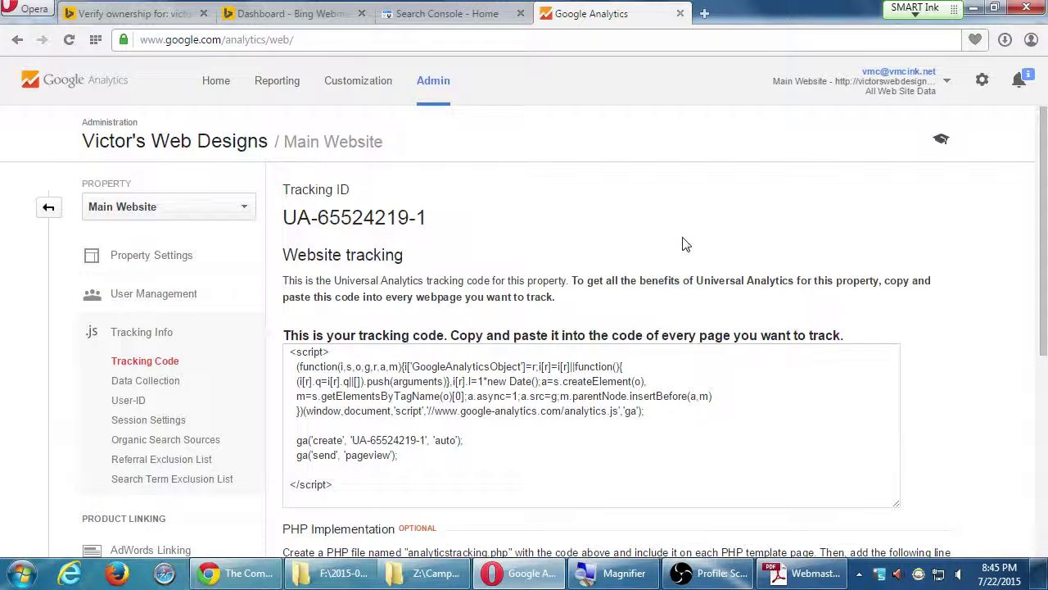
# Select the whole Universal Analytics script in the tracking code box.
pyautogui.click(390, 489)
pyautogui.moveTo(389, 489); pyautogui.dragTo(293, 328)
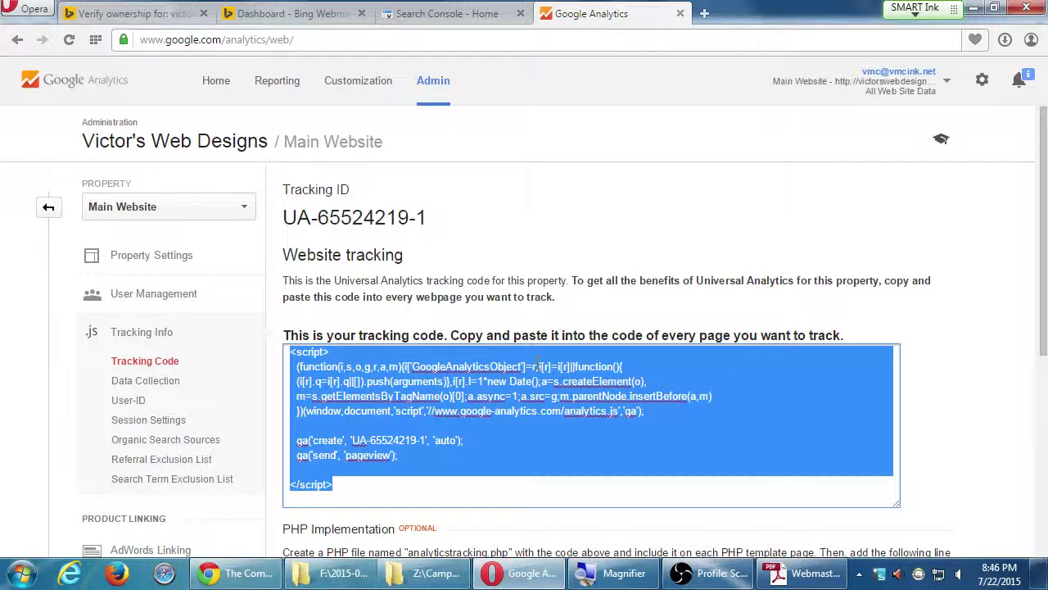
# Load vmcampos.com in a new tab and show its page source with Ctrl+U.
pyautogui.hotkey('ctrl', 't')
pyautogui.write('vmcampos.com')
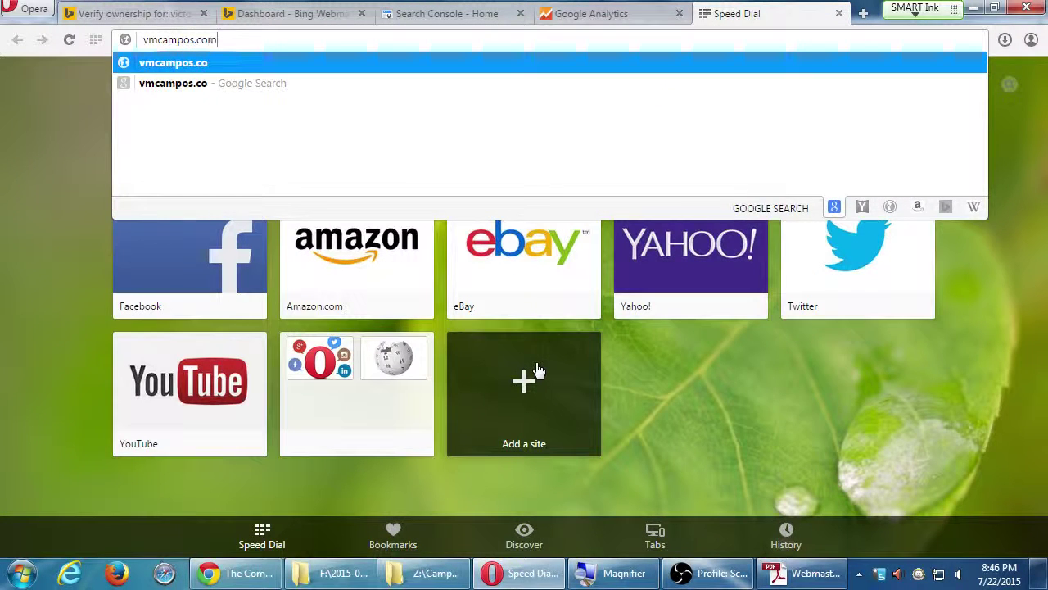
pyautogui.press('Return')
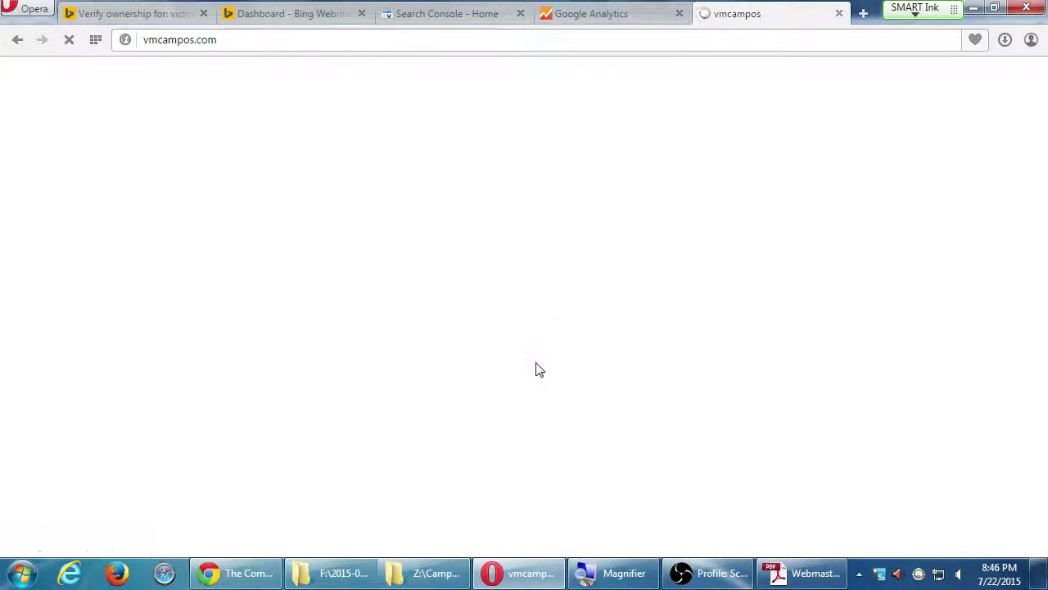
pyautogui.hotkey('ctrl', 'u')
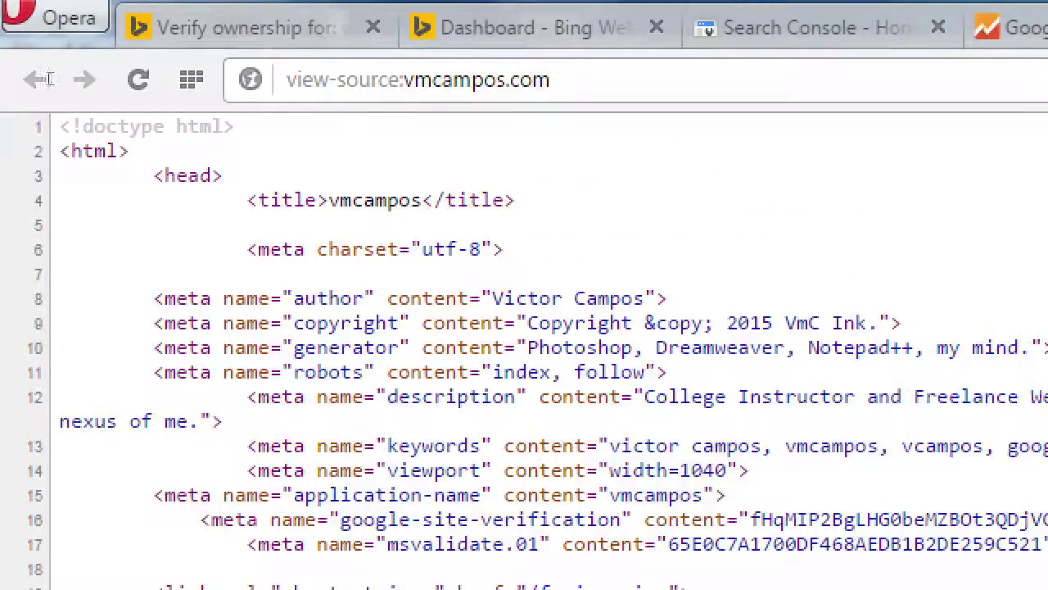
# Select the <head> tag on line 3 and scroll through the head's meta tags.
pyautogui.doubleClick(94, 150)
pyautogui.doubleClick(188, 175)
pyautogui.click(105, 87)
pyautogui.moveTo(153, 176); pyautogui.dragTo(222, 176)
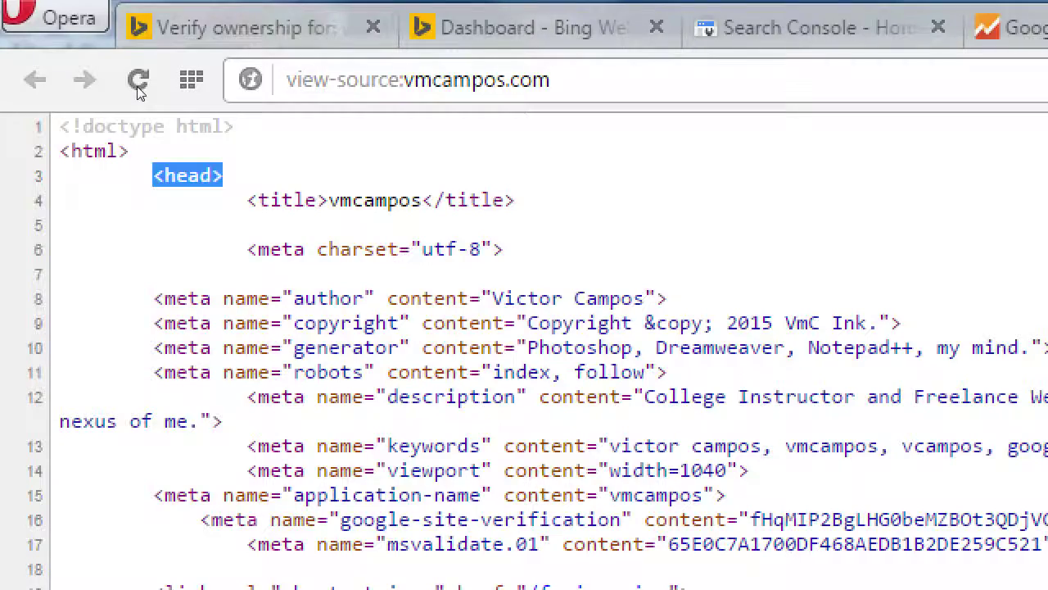
pyautogui.scroll(-3, 62, 115)
pyautogui.scroll(-2, 72, 181)
pyautogui.scroll(-19, 72, 180)
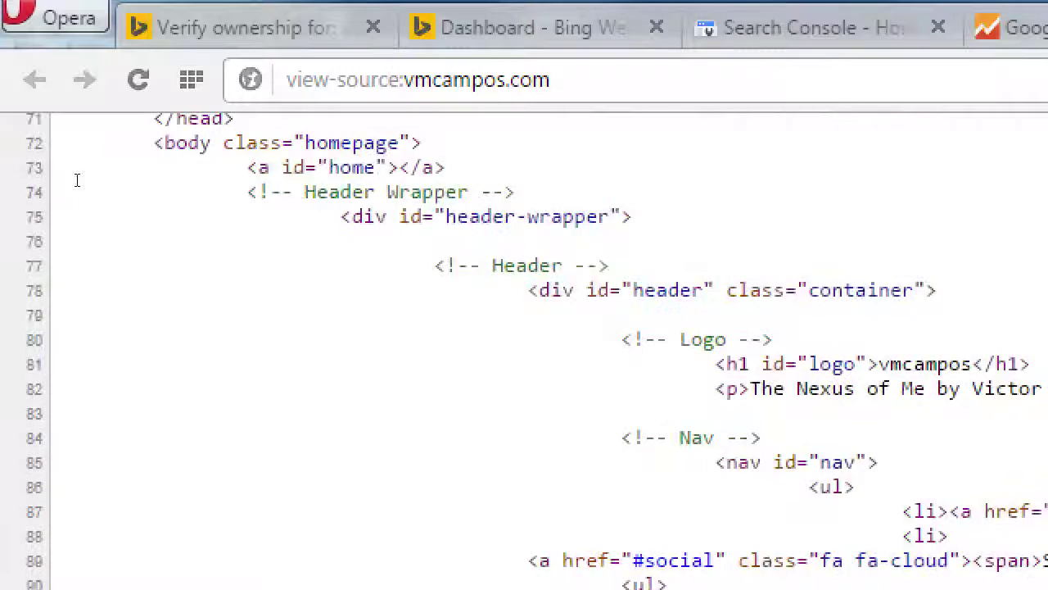
pyautogui.scroll(3, 76, 180)
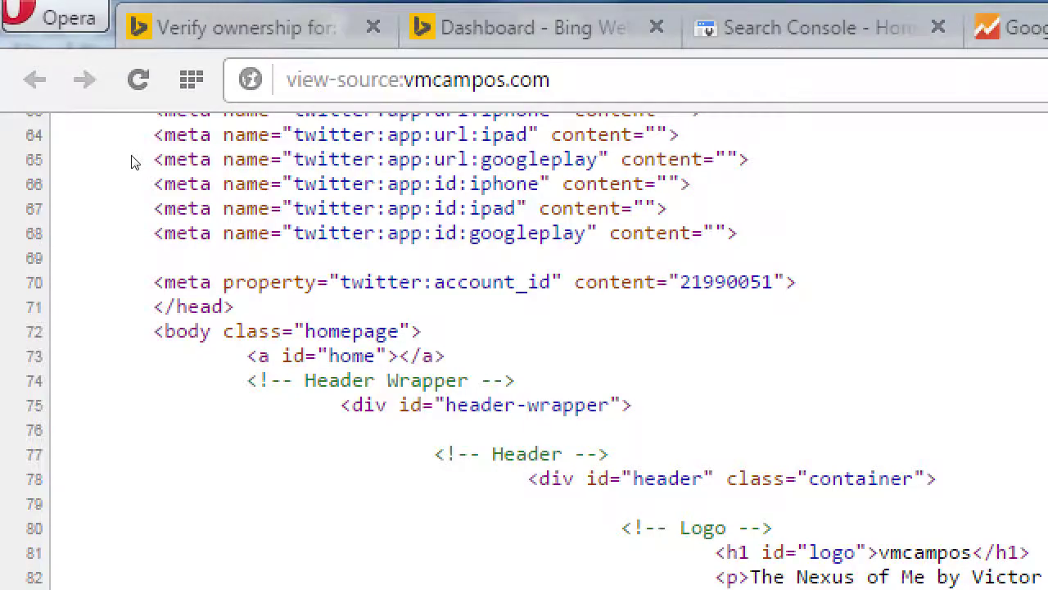
pyautogui.scroll(12, 639, 199)
pyautogui.scroll(9, 639, 199)
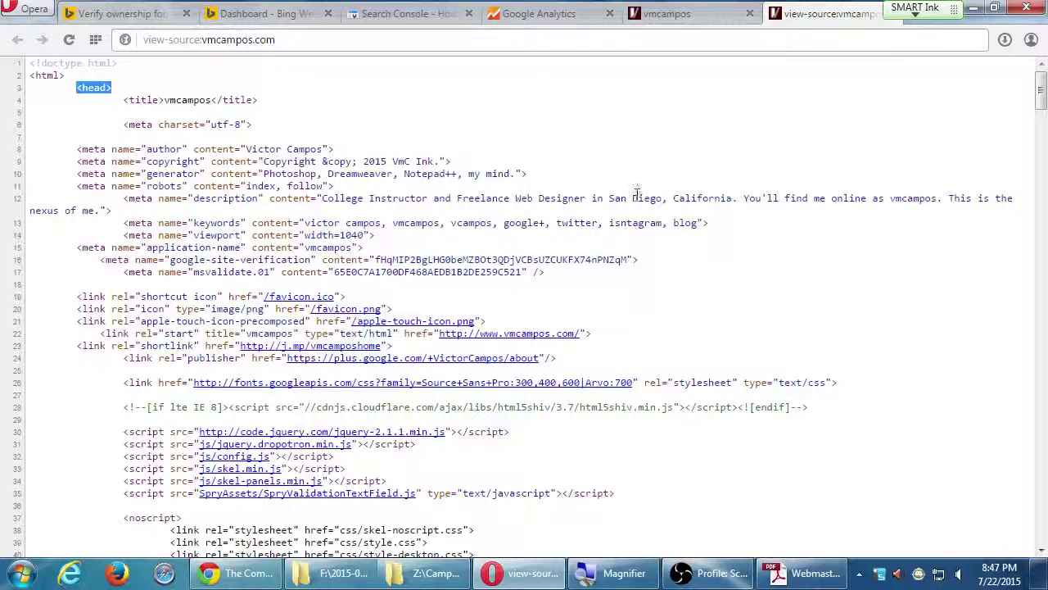
pyautogui.click(647, 156)
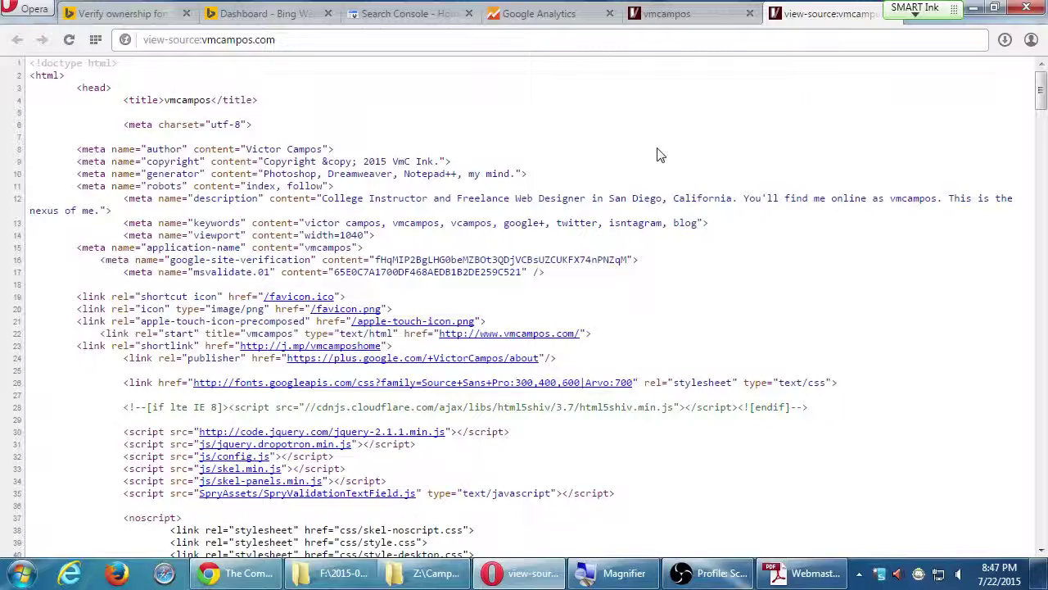
# Close the source view and load vmcampos.com/blog/wp-admin.
pyautogui.hotkey('ctrl', 'w')
pyautogui.hotkey('ctrl', 'l')
pyautogui.press('End')
pyautogui.write('/b')
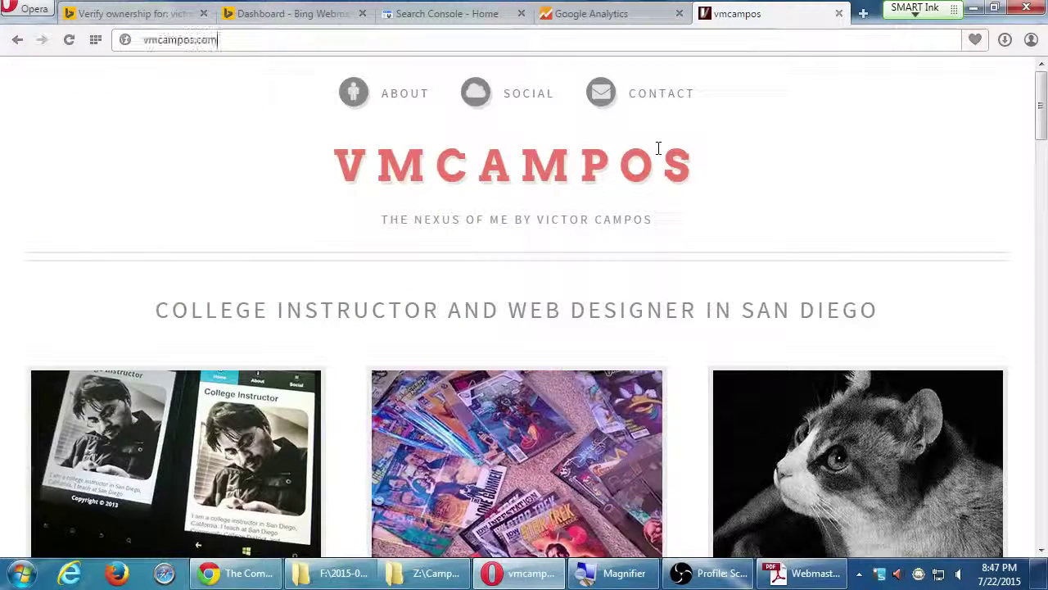
pyautogui.write('log/wp')
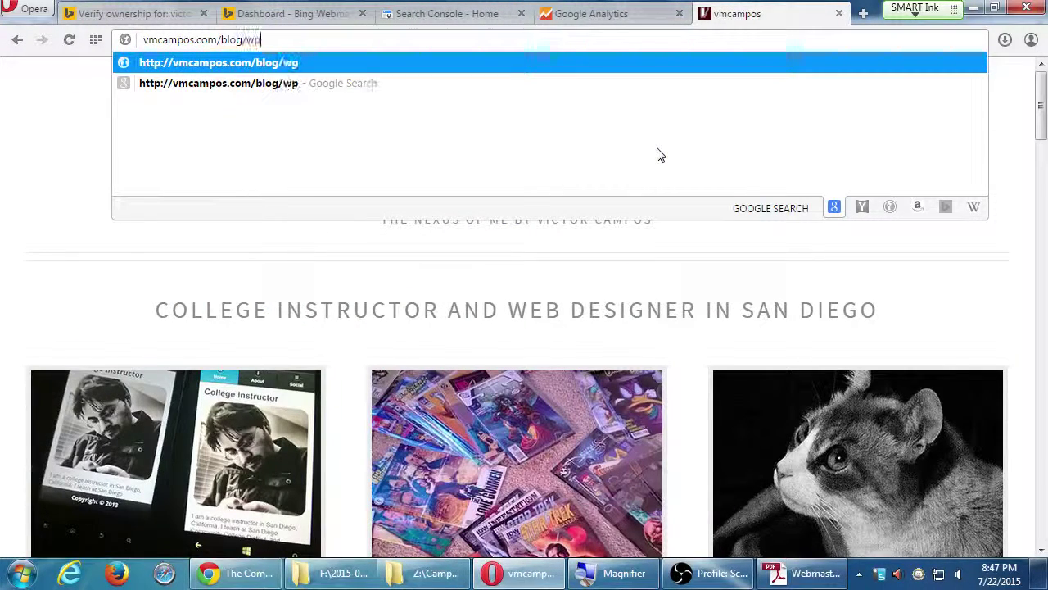
pyautogui.write('-admin')
pyautogui.press('Return')
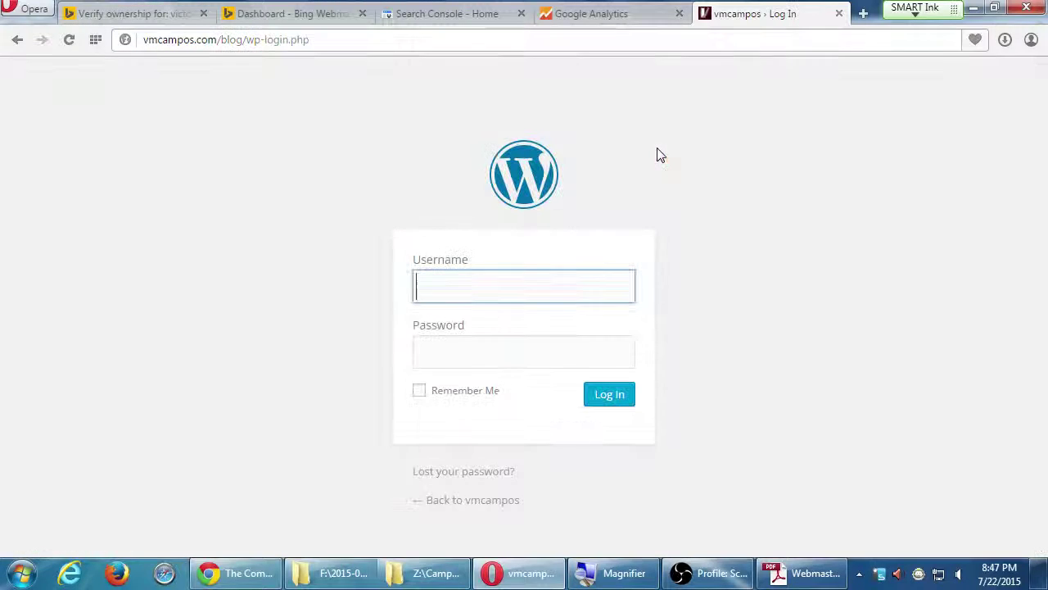
# Log in with the blog's username and password.
pyautogui.write('V')
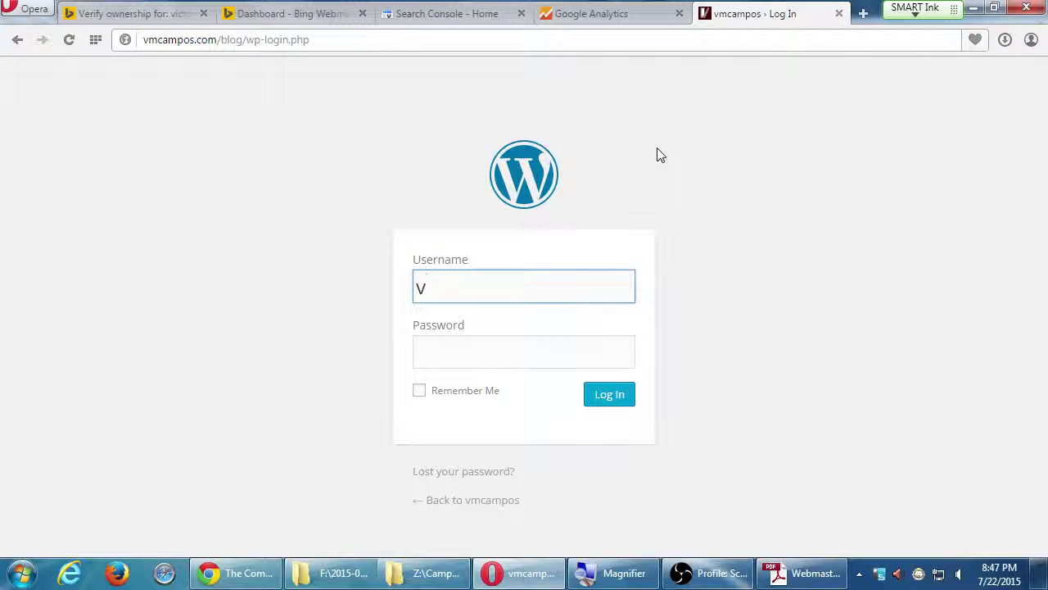
pyautogui.write('mcampos')
pyautogui.press('Tab')
pyautogui.write('******')
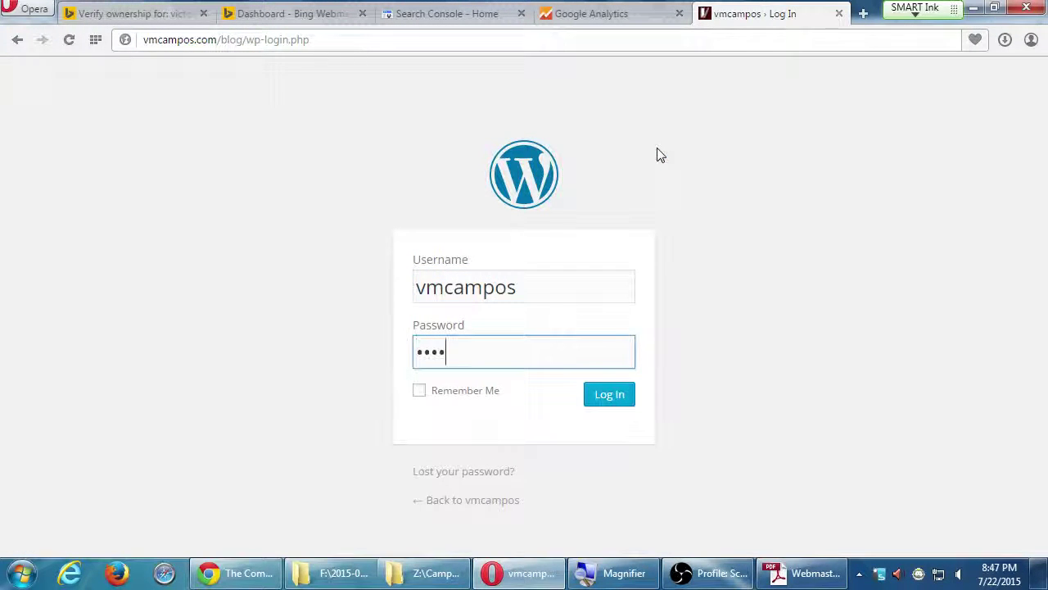
pyautogui.write('******')
pyautogui.press('Return')
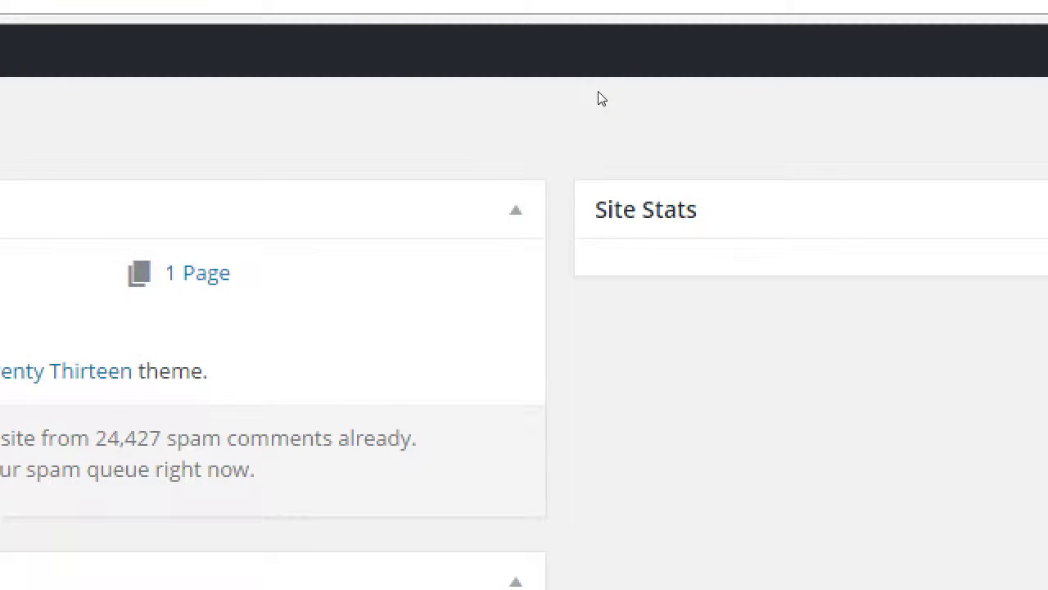
# Replace the address after 'vmcampos.' with 'wodrepss.com' and dismiss the suggestions.
pyautogui.hotkey('ctrl', 'l')
pyautogui.press('Home')
pyautogui.hotkey('shift', 'Right')
pyautogui.hotkey('shift', 'Right')
pyautogui.hotkey('shift', 'Right')
pyautogui.hotkey('shift', 'Right')
pyautogui.hotkey('shift', 'Right')
pyautogui.hotkey('shift', 'Right')
pyautogui.hotkey('shift', 'Right')
pyautogui.hotkey('shift', 'Right')
pyautogui.hotkey('shift', 'Right')
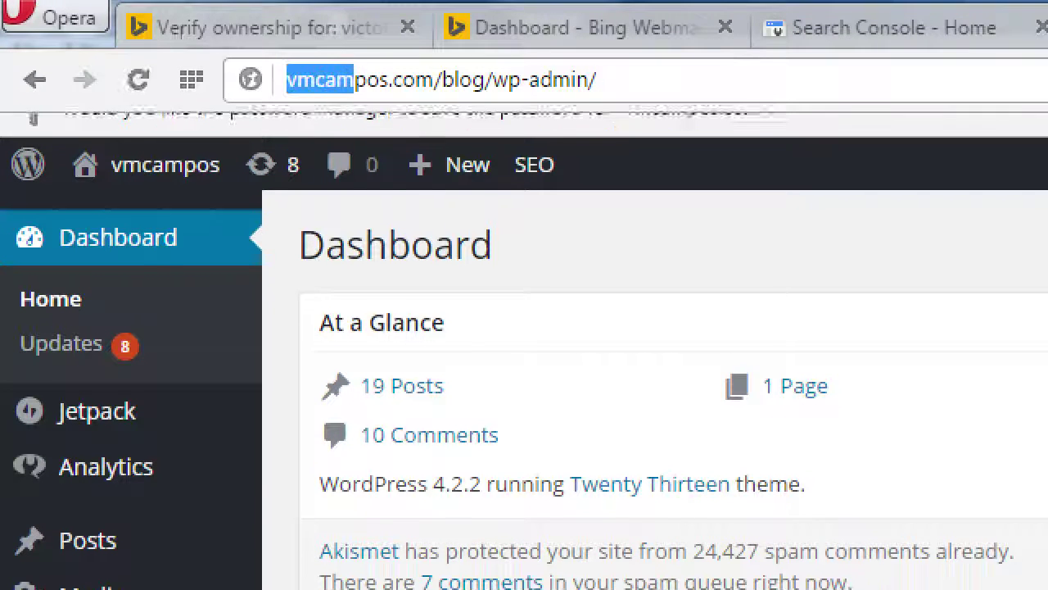
pyautogui.hotkey('shift', 'Right')
pyautogui.hotkey('shift', 'Right')
pyautogui.hotkey('shift', 'Right')
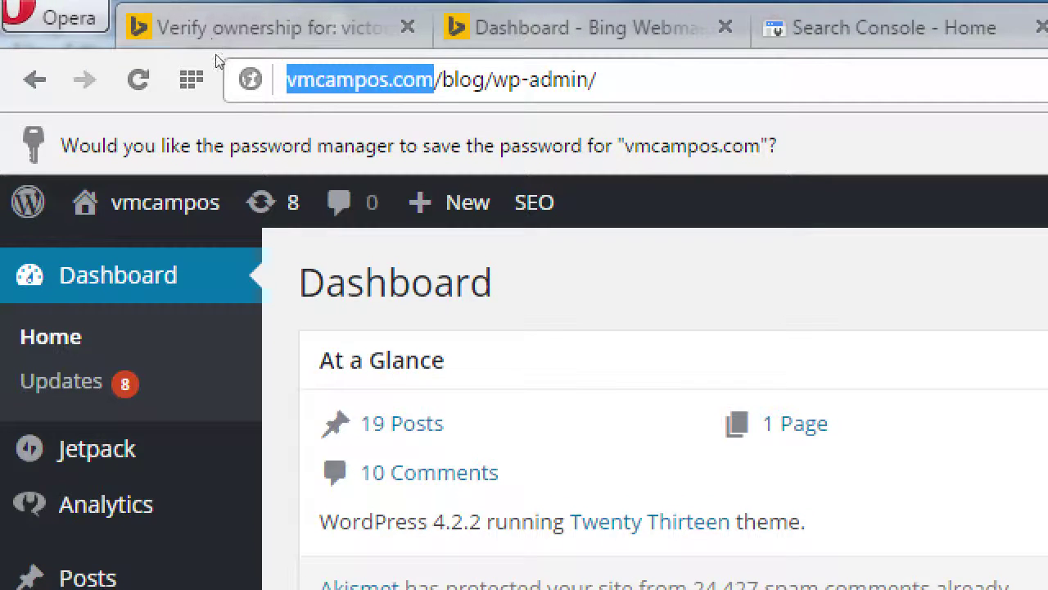
pyautogui.press('Right')
pyautogui.press('Left')
pyautogui.press('Left')
pyautogui.press('Left')
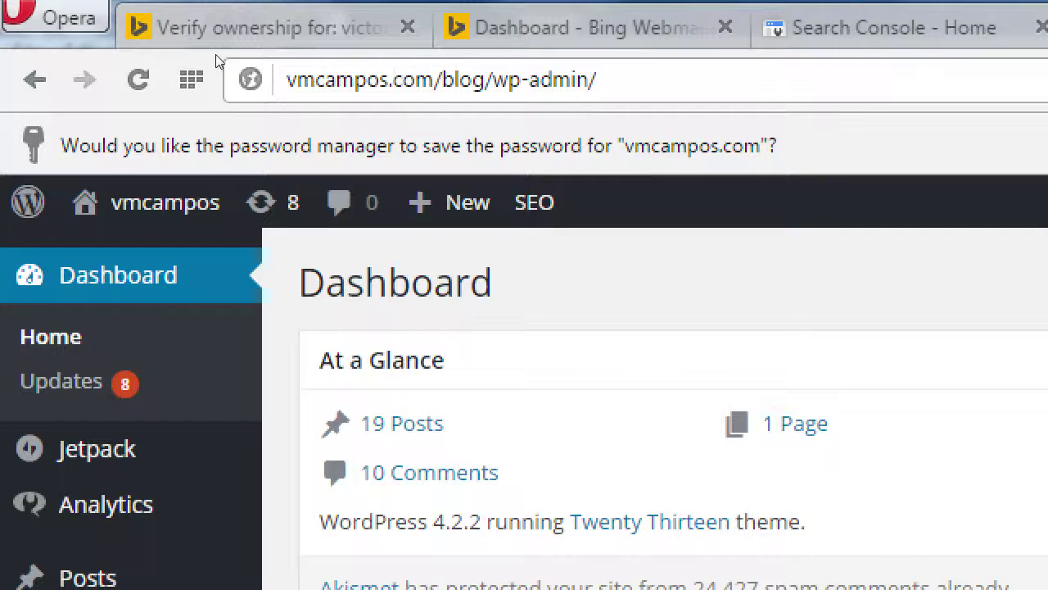
pyautogui.hotkey('shift', 'End')
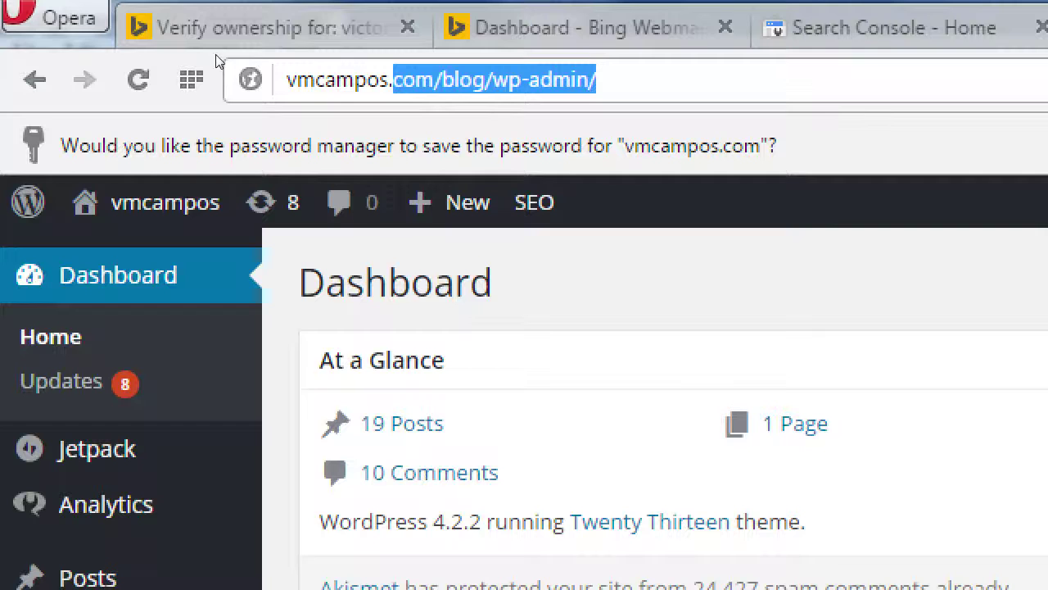
pyautogui.write('w')
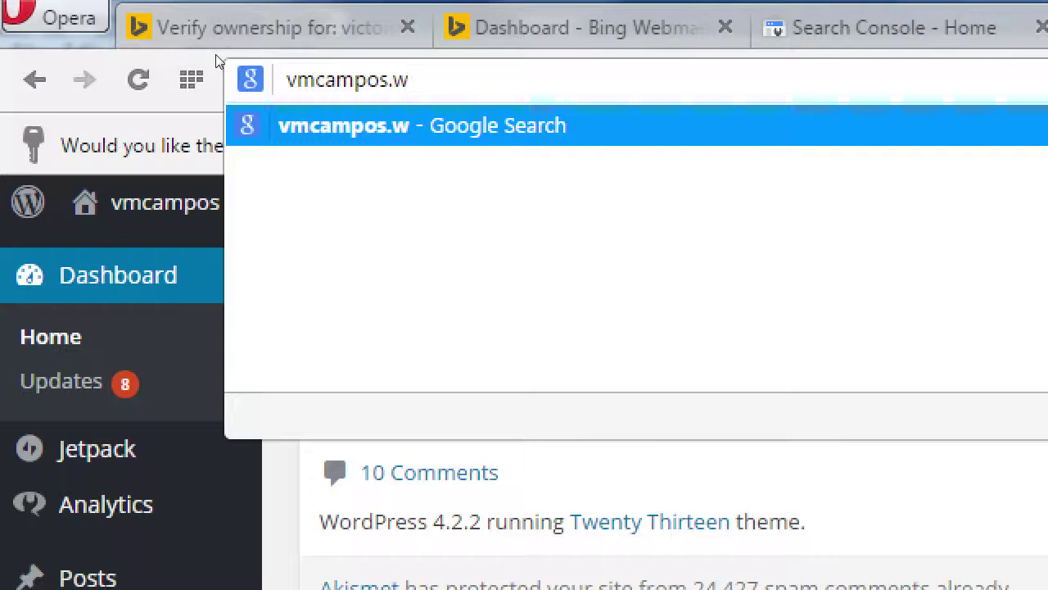
pyautogui.write('odrepss.com')
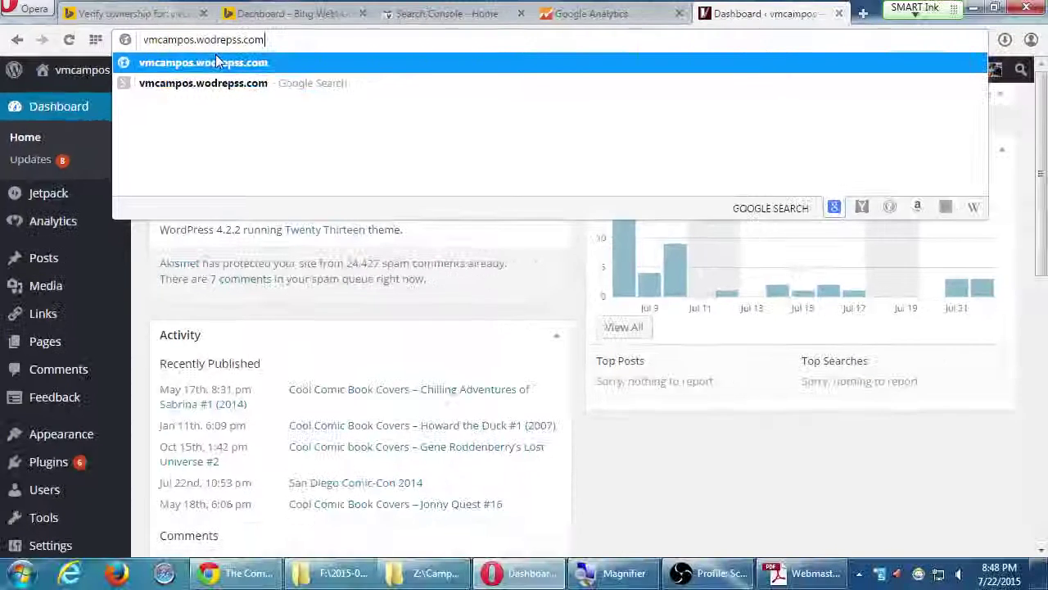
pyautogui.press('Down')
pyautogui.click(688, 444)
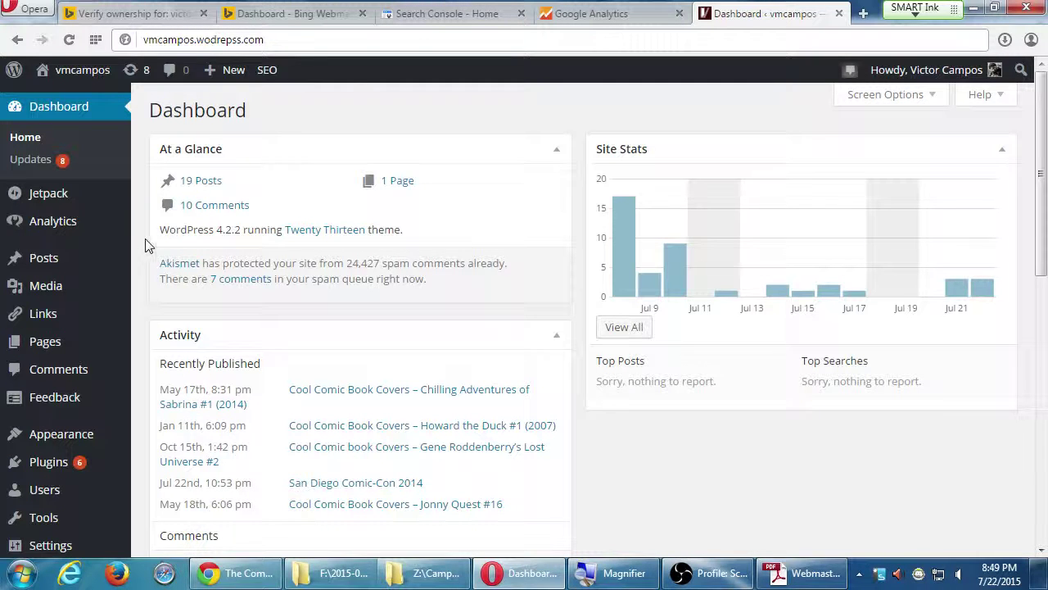
# Go to Plugins > Add New in WordPress and focus the Search Plugins box.
pyautogui.scroll(-5, 147, 245)
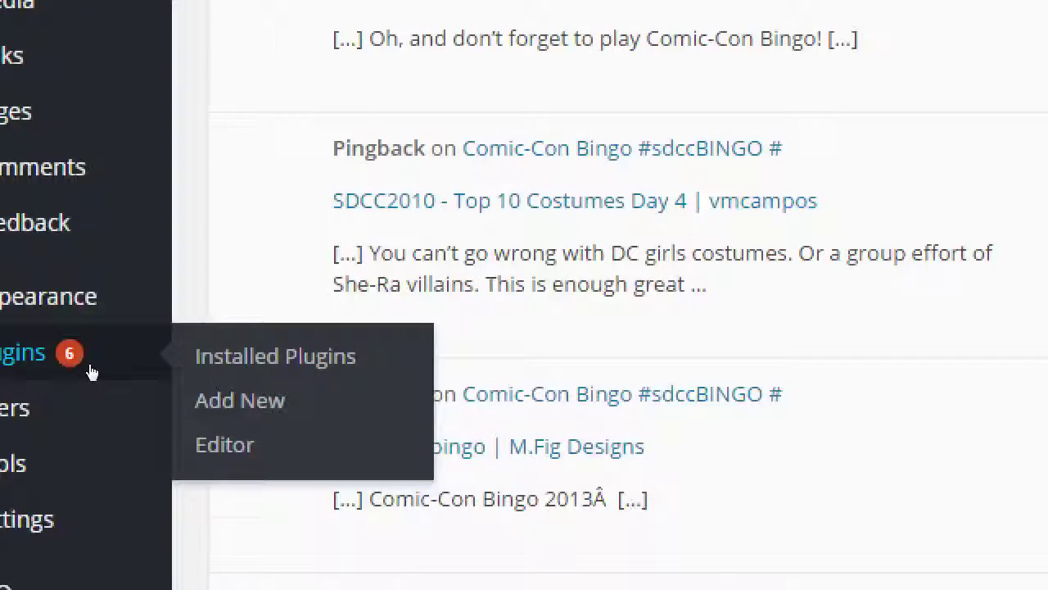
pyautogui.moveTo(23, 381)
pyautogui.moveTo(52, 358)
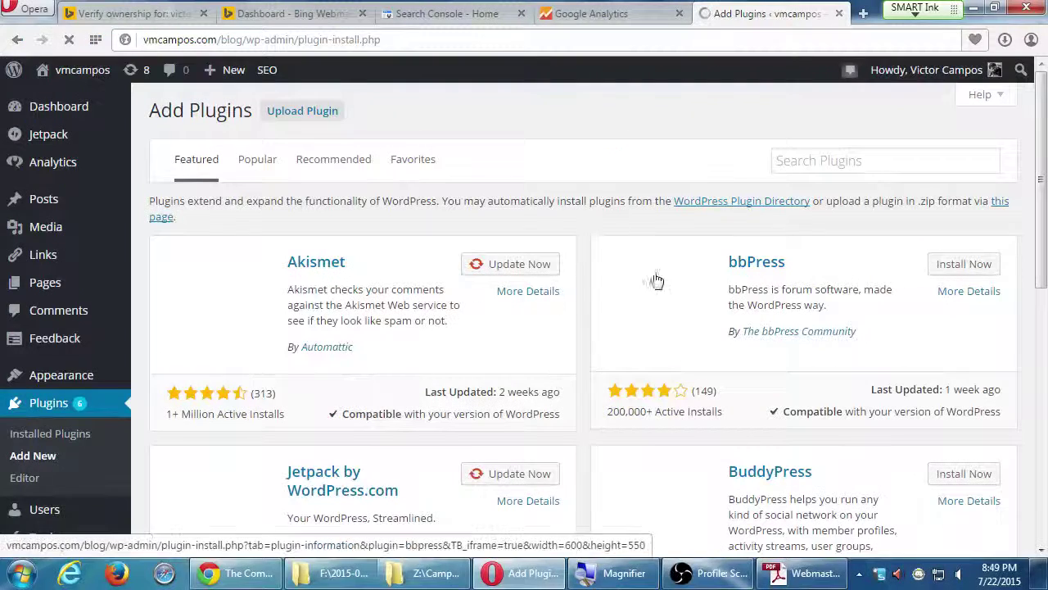
pyautogui.click(854, 164)
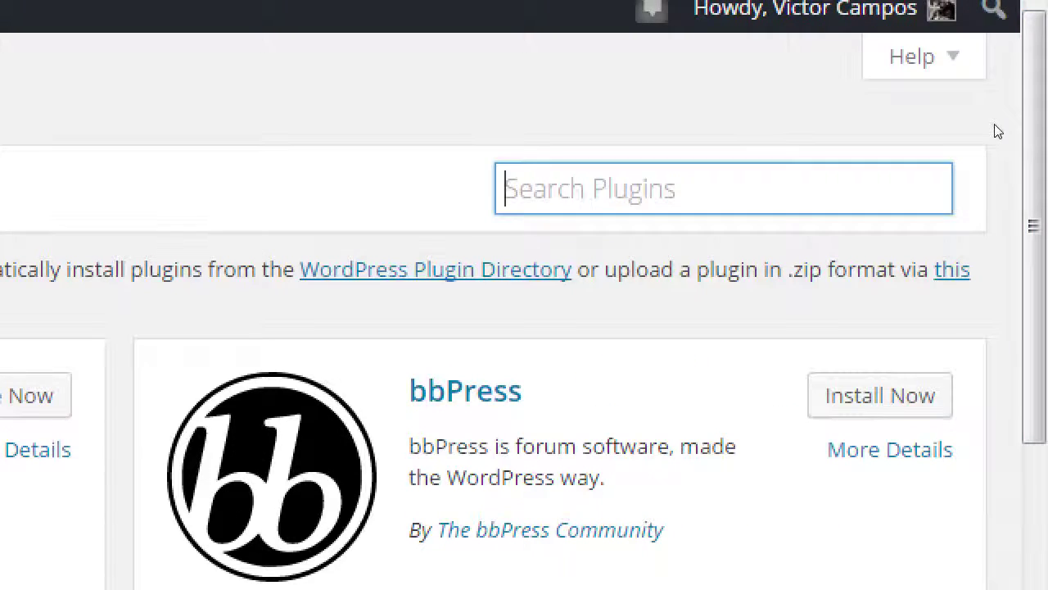
# Enter 'google analytics yoast' in the Search Plugins box, correcting the 'yaost' typo.
pyautogui.write('google analytics yaos')
pyautogui.write('t')
pyautogui.press('BackSpace')
pyautogui.press('BackSpace')
pyautogui.press('BackSpace')
pyautogui.press('BackSpace')
pyautogui.write('oast')
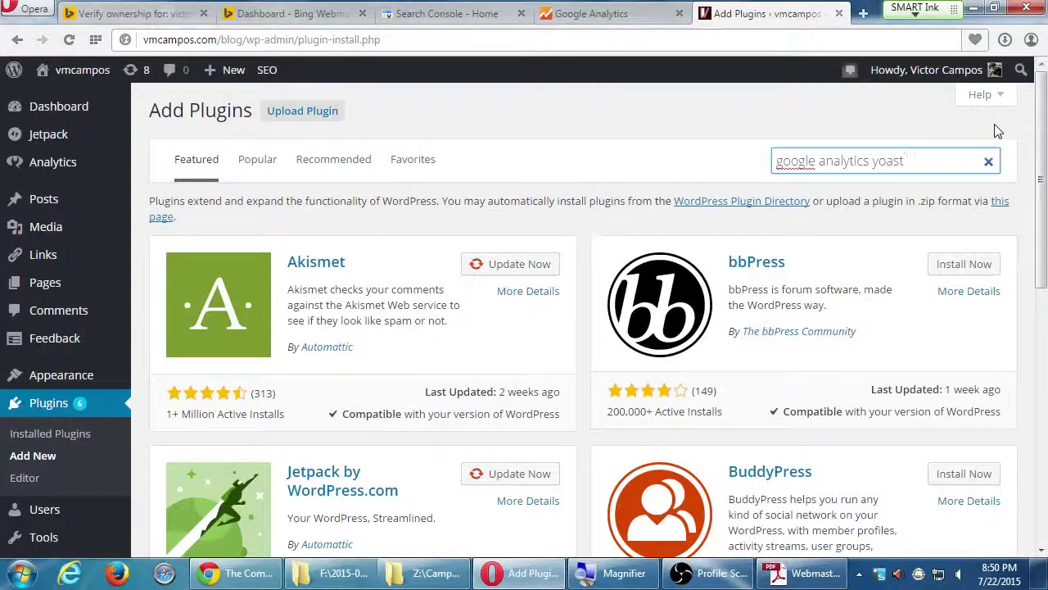
# Run the 'google analytics yoast' search and browse the 56 results, comparing Yoast and Analytify.
pyautogui.press('Return')
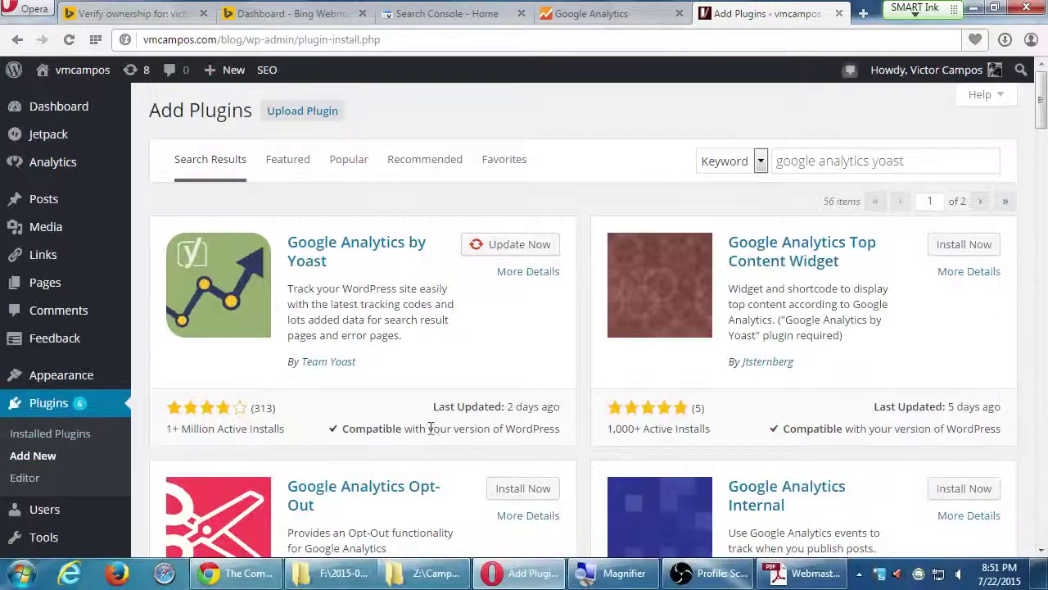
pyautogui.scroll(-1, 463, 423)
pyautogui.scroll(-3, 464, 423)
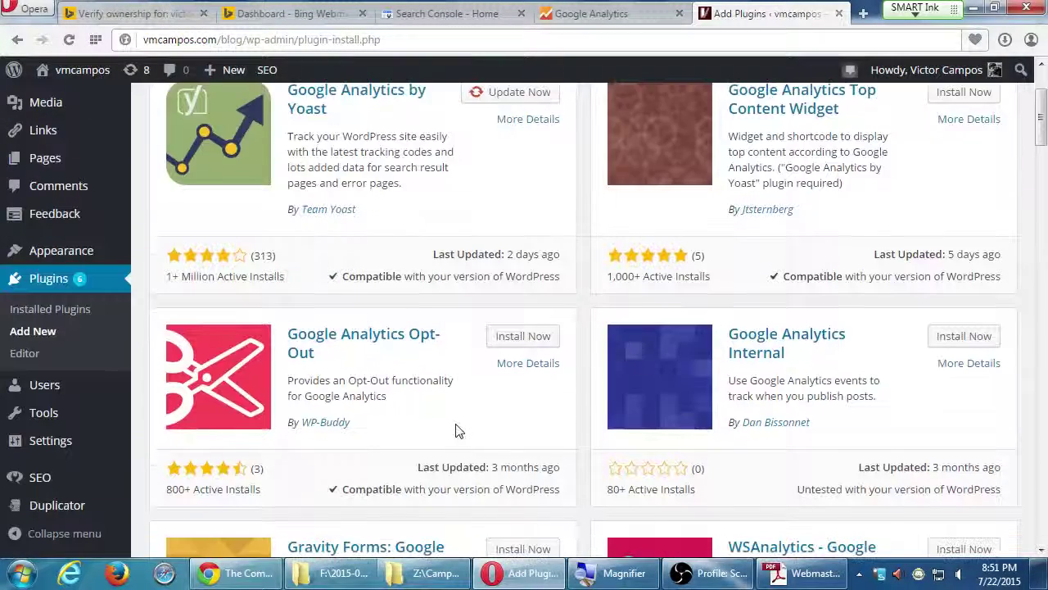
pyautogui.scroll(-3, 336, 339)
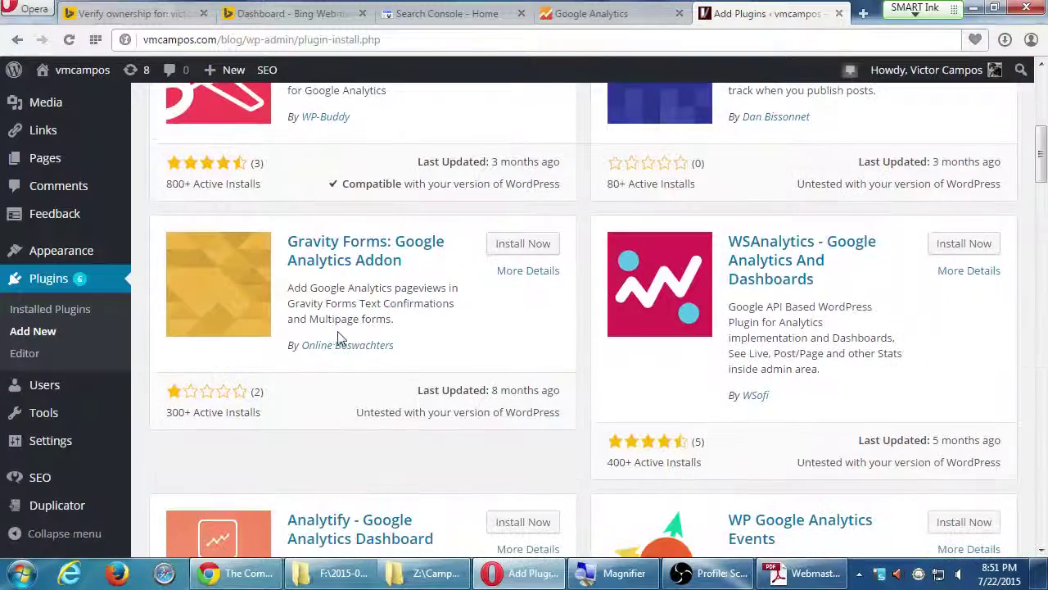
pyautogui.scroll(-2, 823, 389)
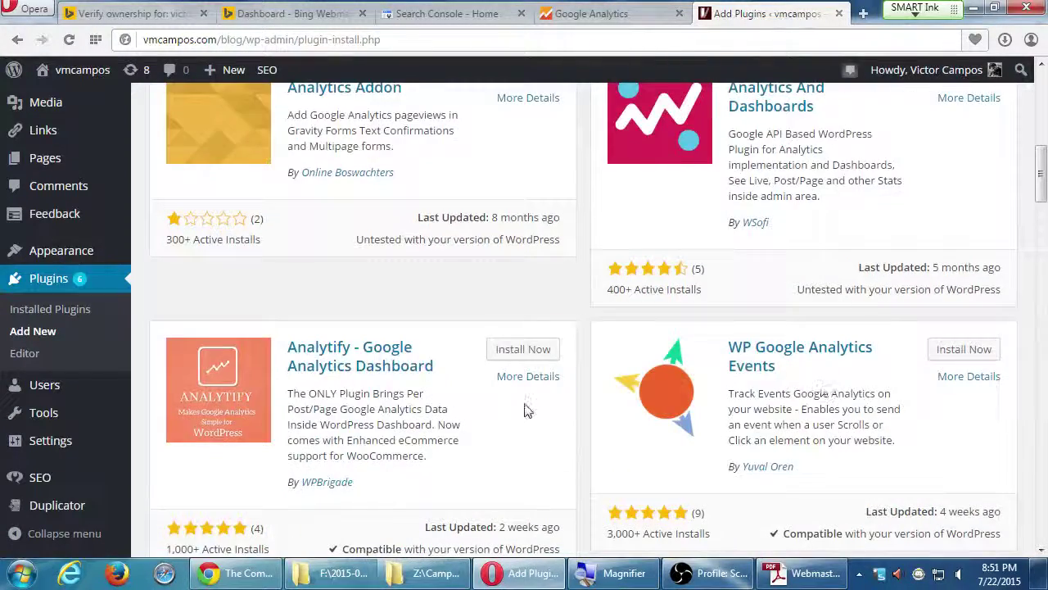
pyautogui.scroll(2, 513, 412)
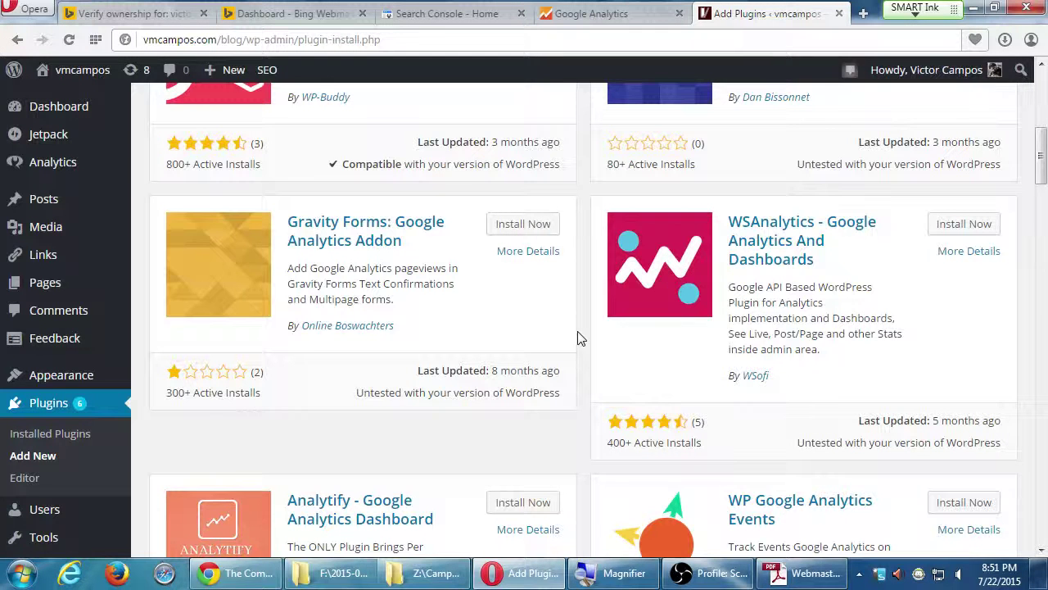
pyautogui.scroll(-3, 577, 338)
pyautogui.scroll(-1, 580, 337)
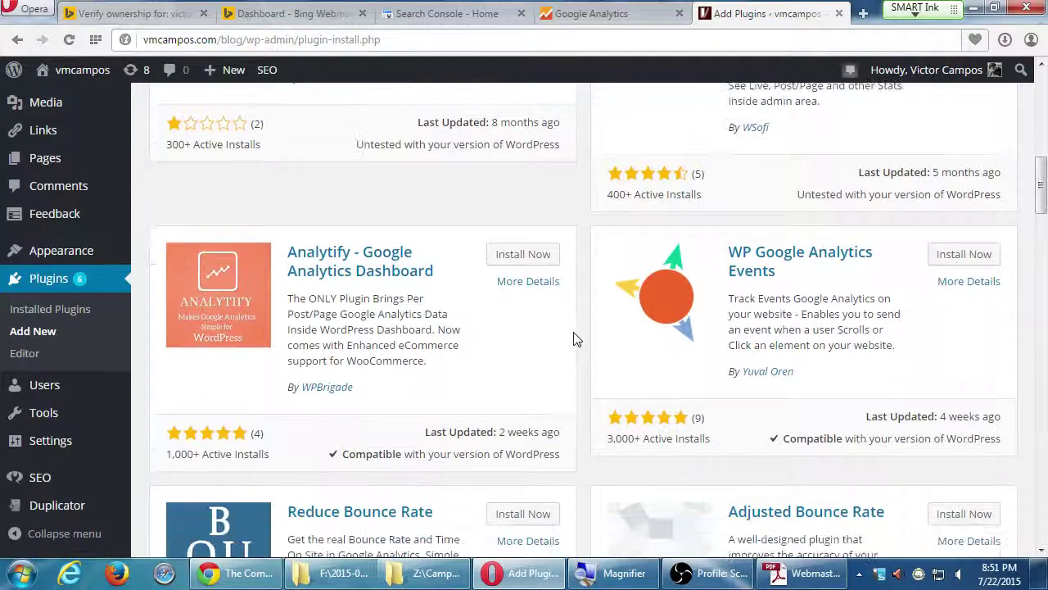
pyautogui.scroll(10, 577, 338)
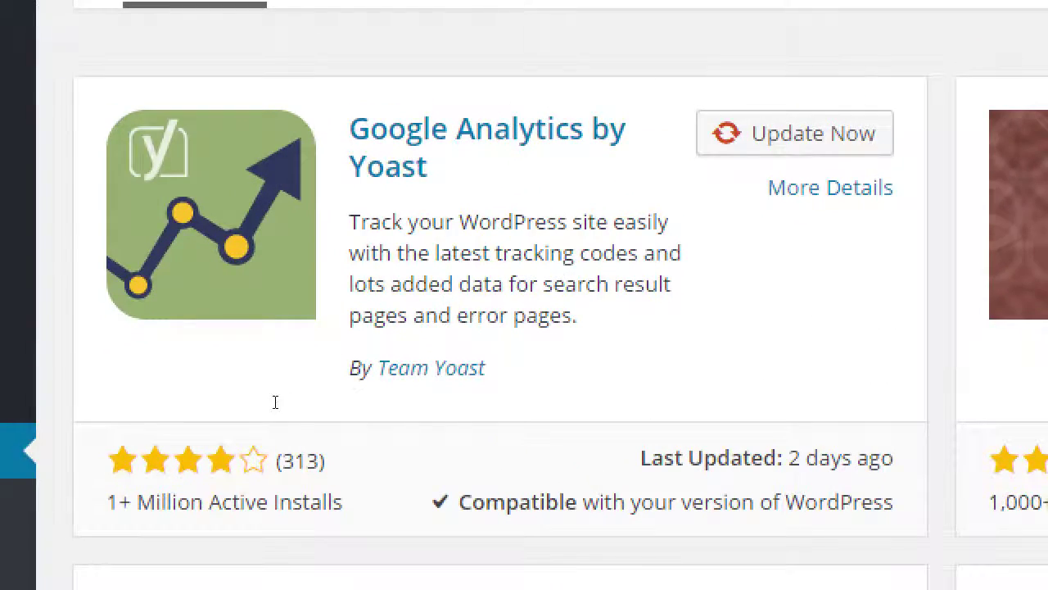
pyautogui.scroll(-8, 272, 401)
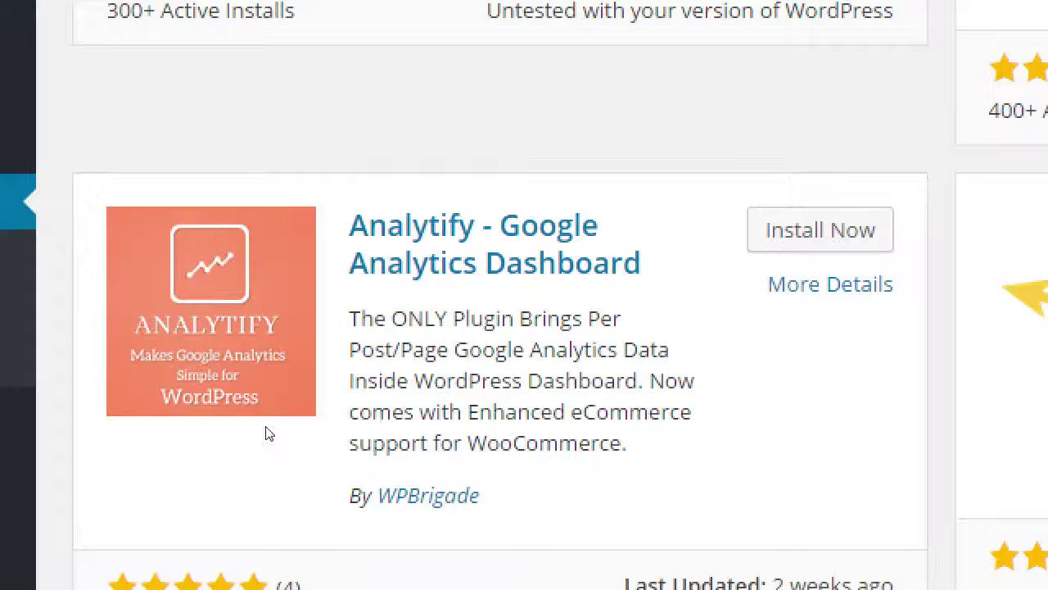
pyautogui.scroll(-3, 265, 434)
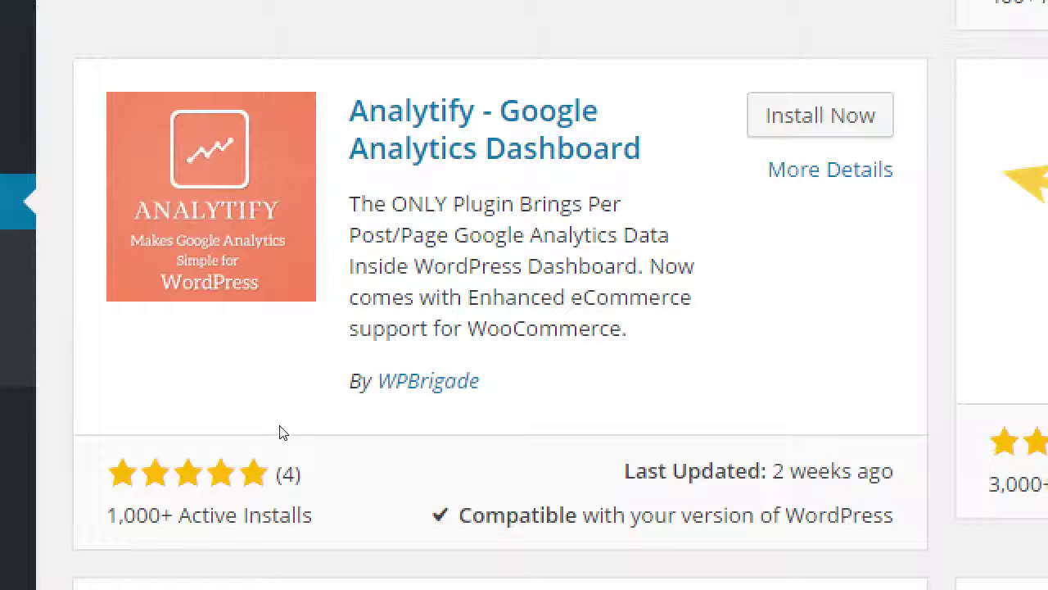
pyautogui.scroll(-5, 279, 433)
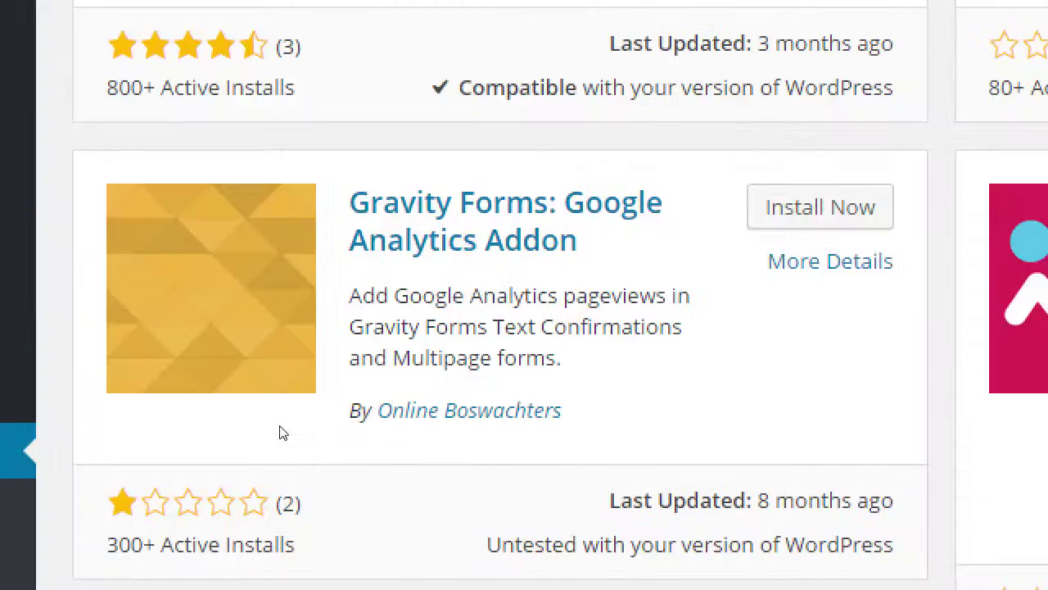
pyautogui.scroll(1, 283, 430)
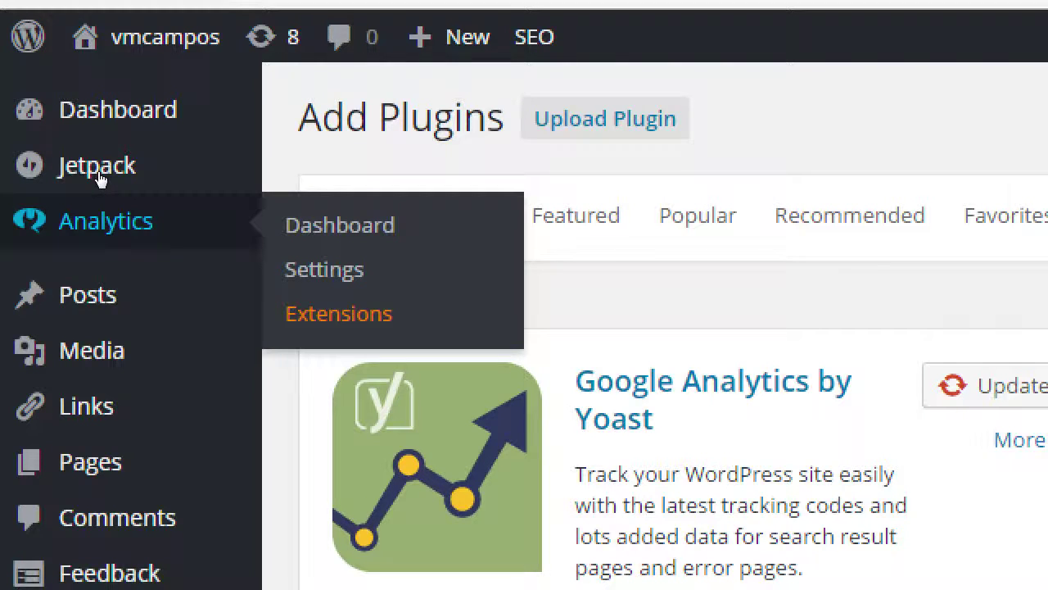
# Open the Google Analytics by Yoast settings page, then return to the Google Analytics tab.
pyautogui.press('Tab')
pyautogui.press('Tab')
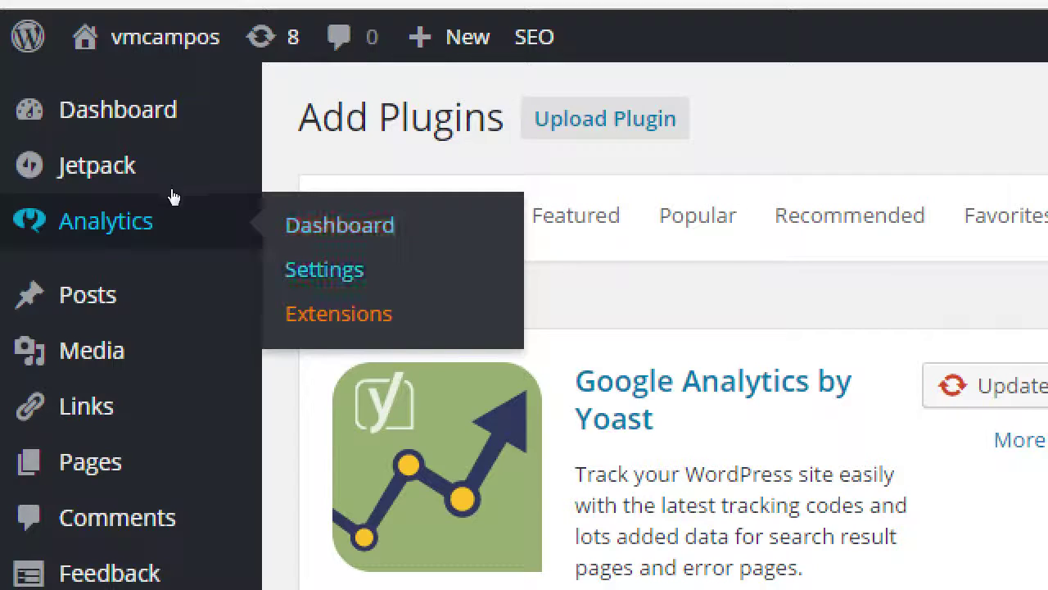
pyautogui.press('Return')
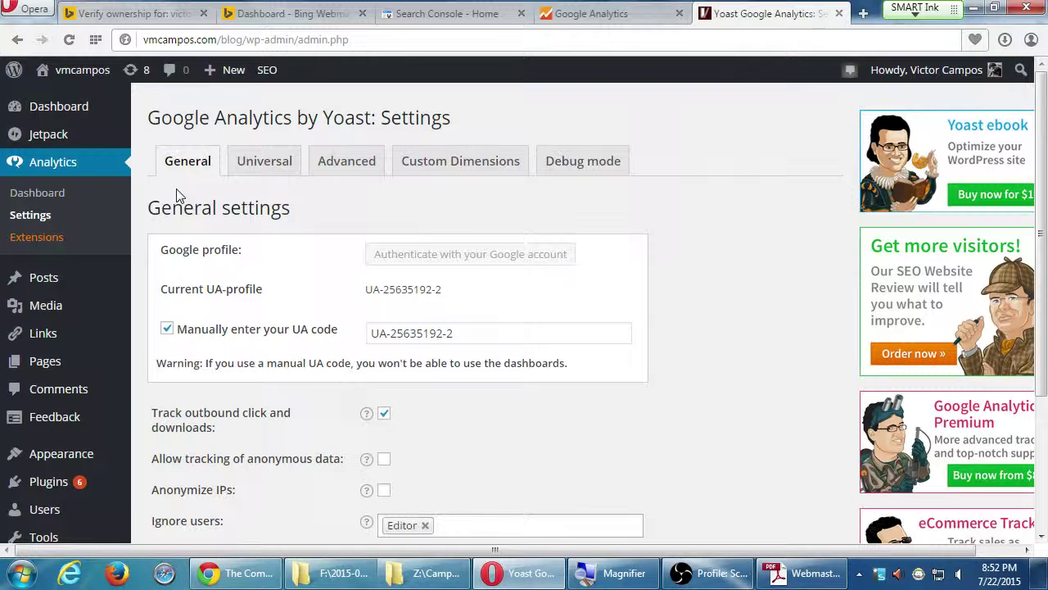
pyautogui.click(565, 14)
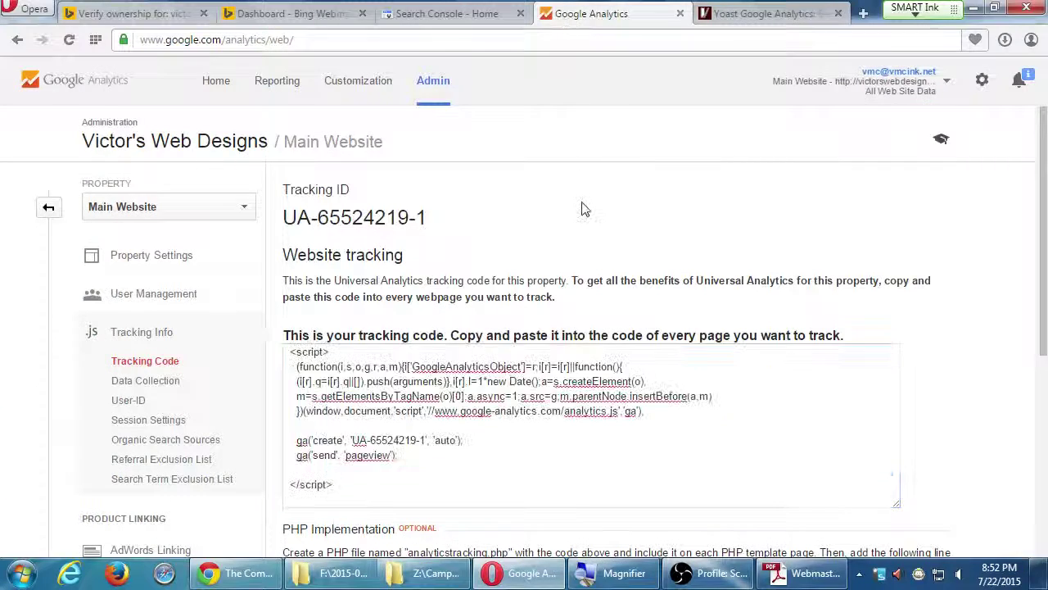
# Compare the UA code entered in Yoast settings with Main Website's Google Analytics tracking ID.
pyautogui.scroll(-5, 824, 500)
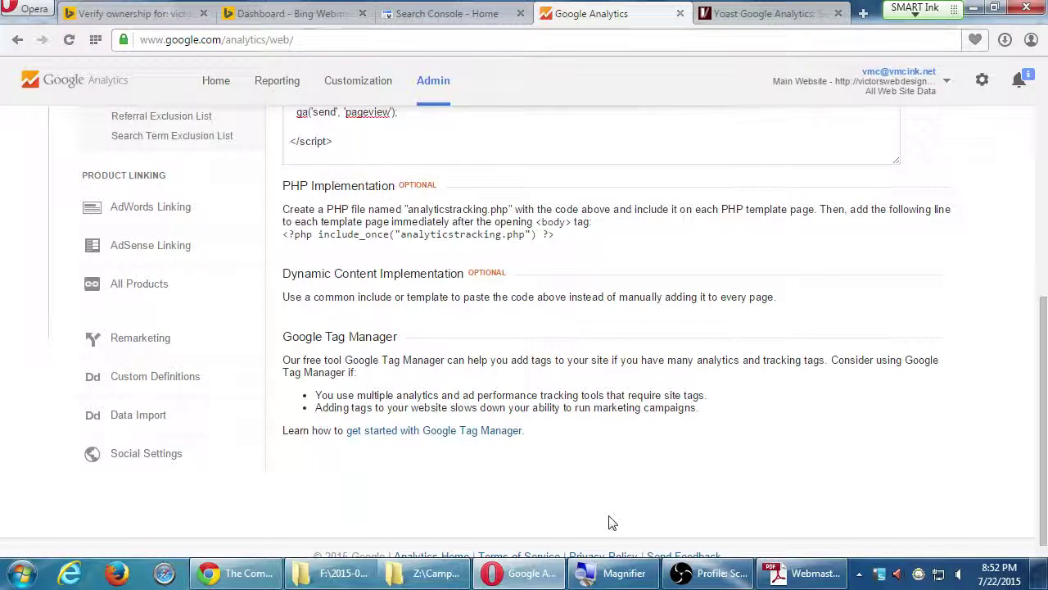
pyautogui.click(790, 15)
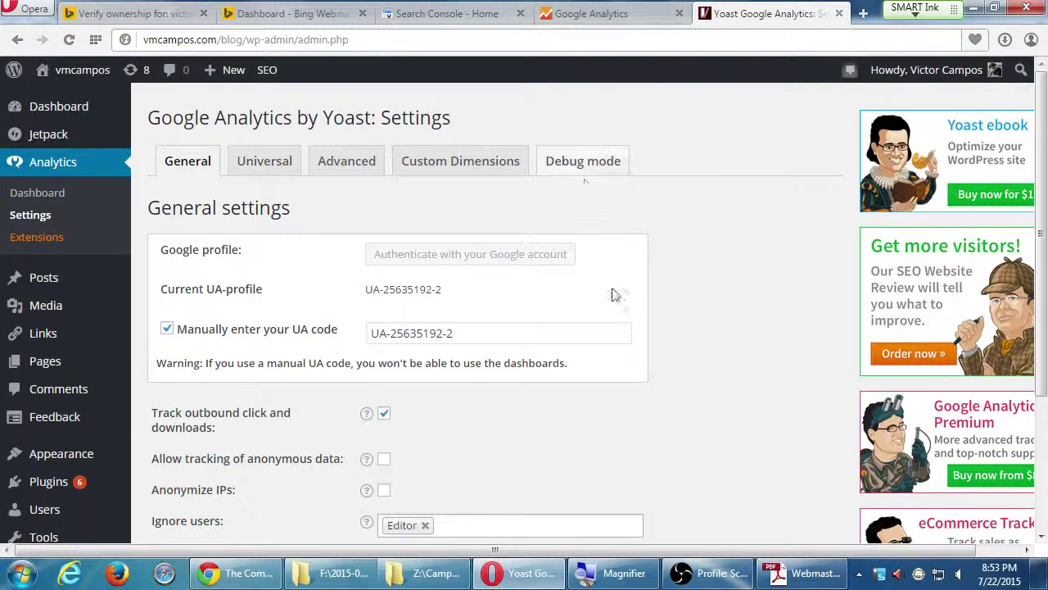
pyautogui.scroll(-3, 329, 298)
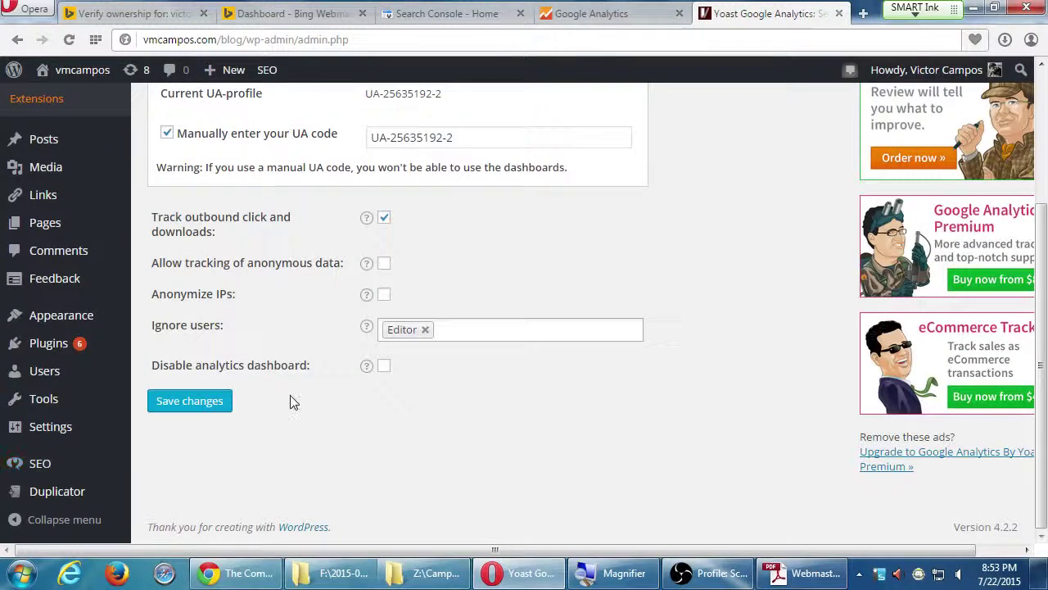
pyautogui.click(574, 13)
pyautogui.scroll(5, 710, 354)
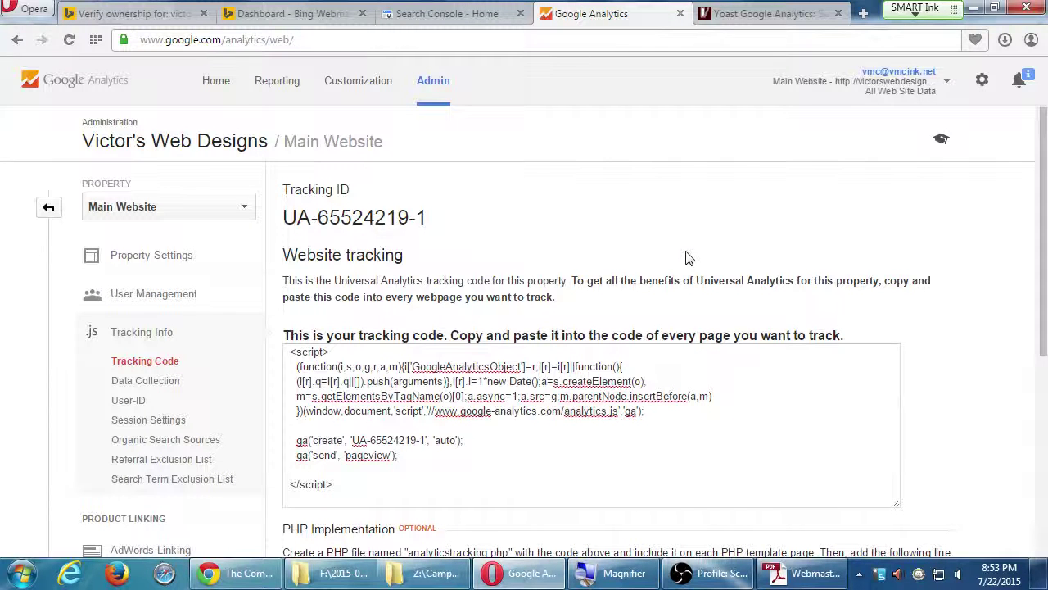
# Check Home with El-Charco.com expanded, then return to the Main Website Admin overview.
pyautogui.click(216, 81)
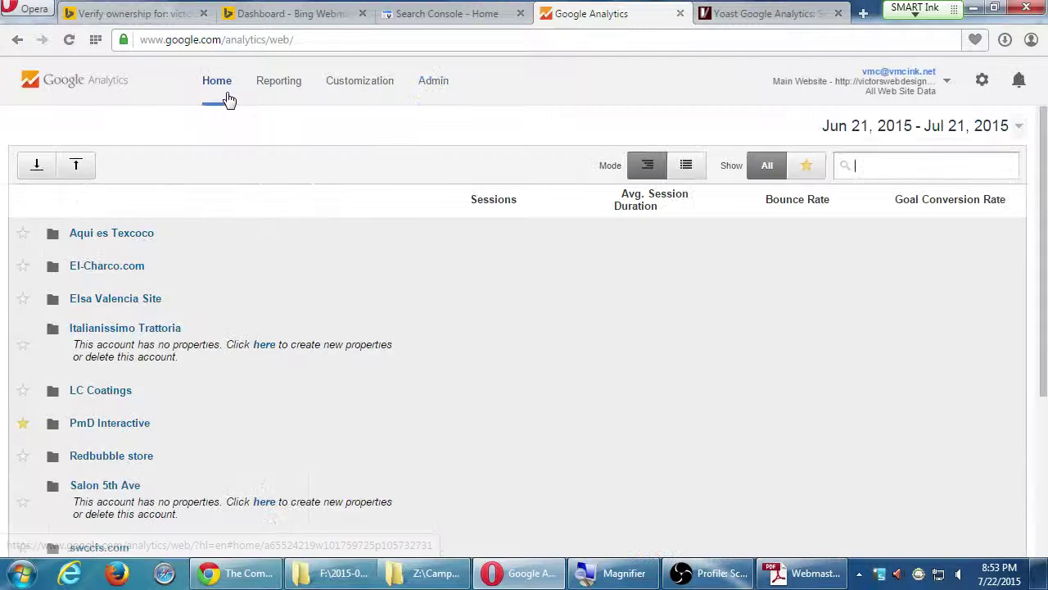
pyautogui.click(145, 269)
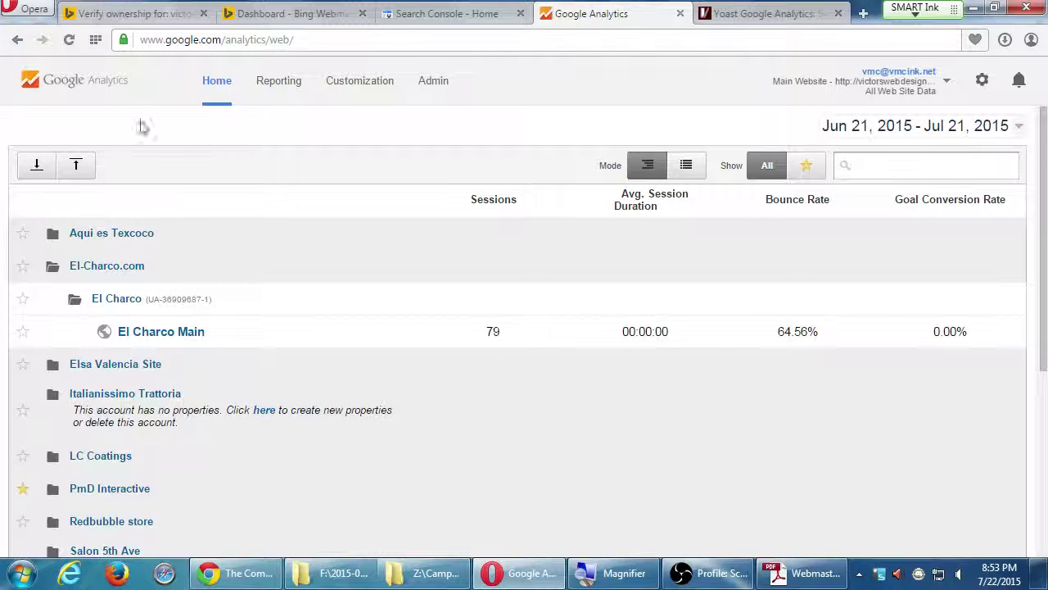
pyautogui.click(17, 41)
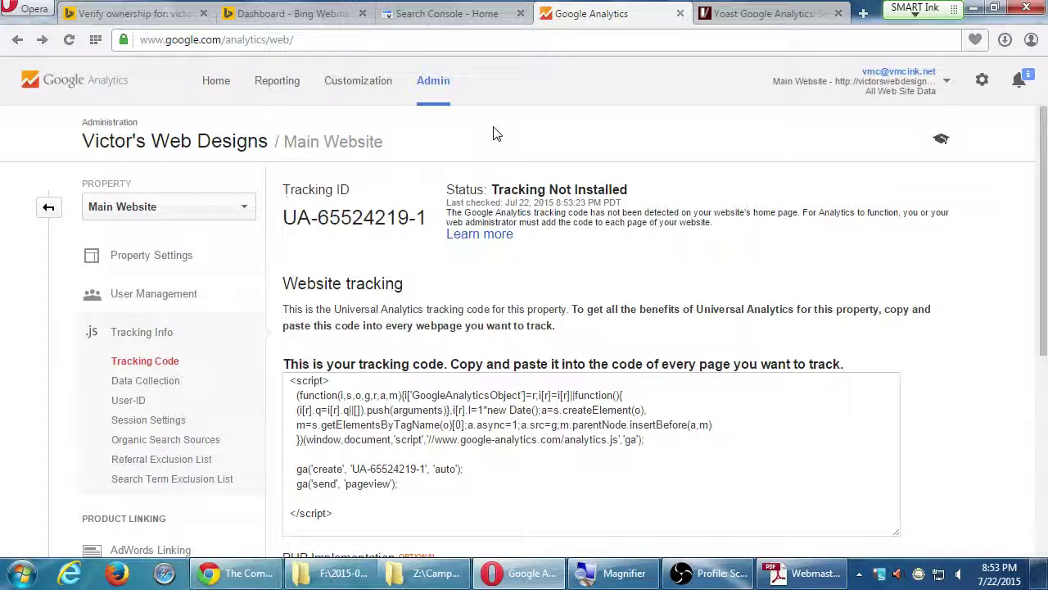
pyautogui.click(49, 208)
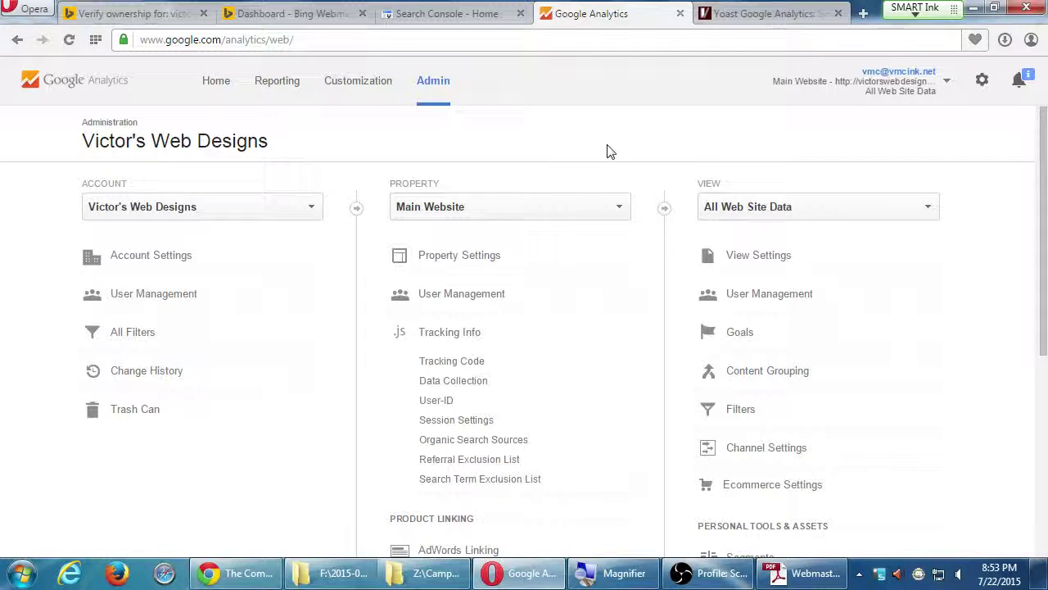
pyautogui.click(453, 360)
pyautogui.click(218, 83)
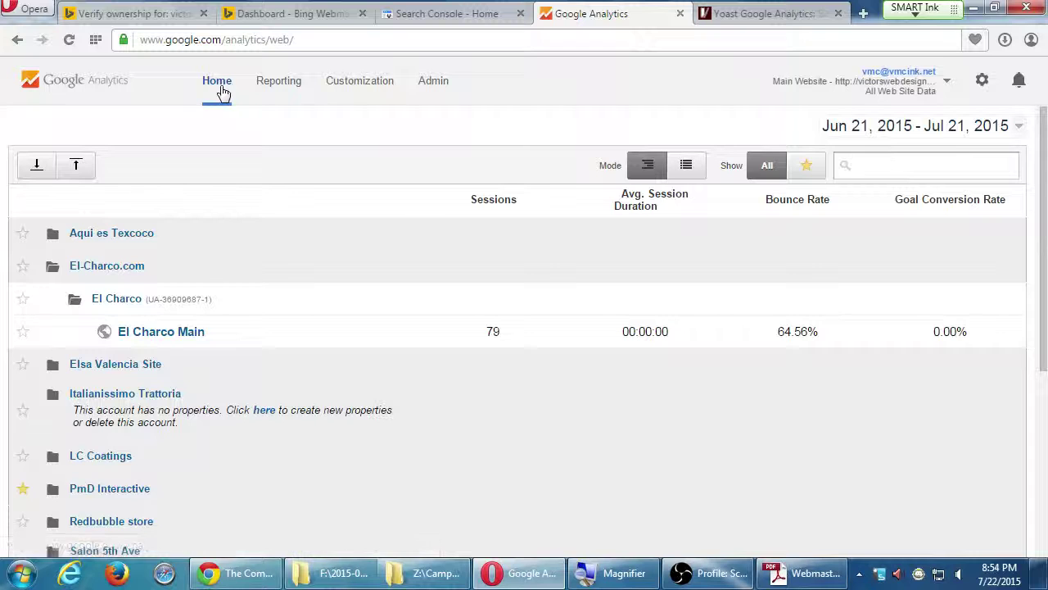
pyautogui.click(265, 87)
pyautogui.click(360, 82)
pyautogui.click(431, 85)
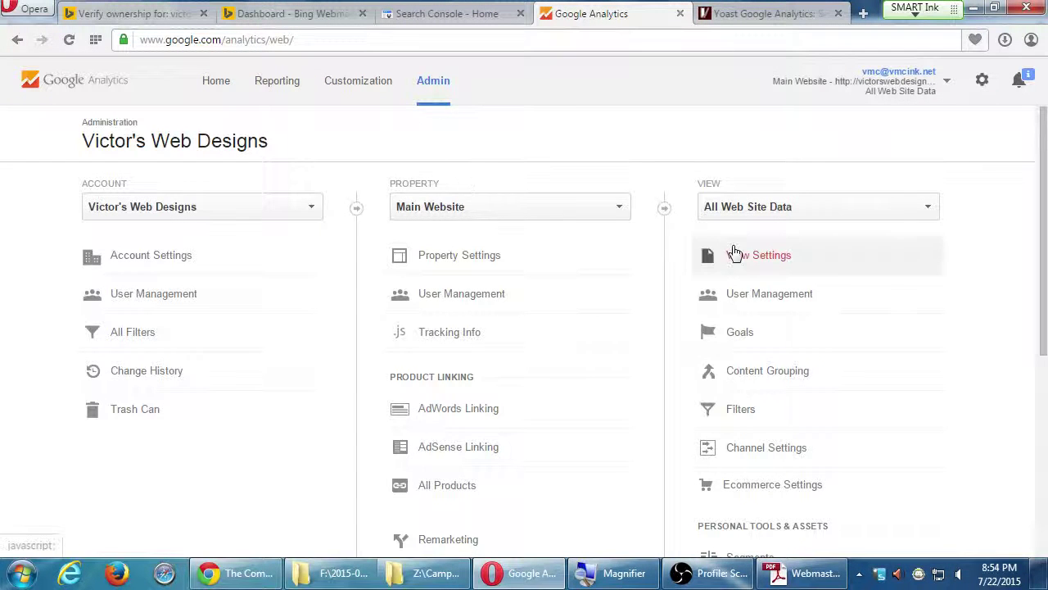
pyautogui.click(738, 257)
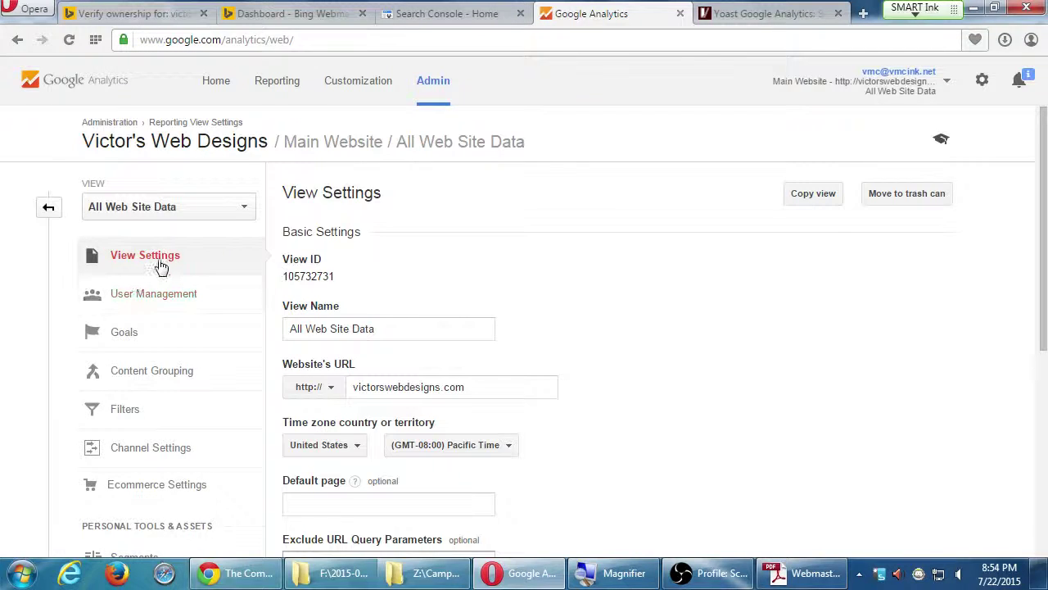
pyautogui.click(48, 208)
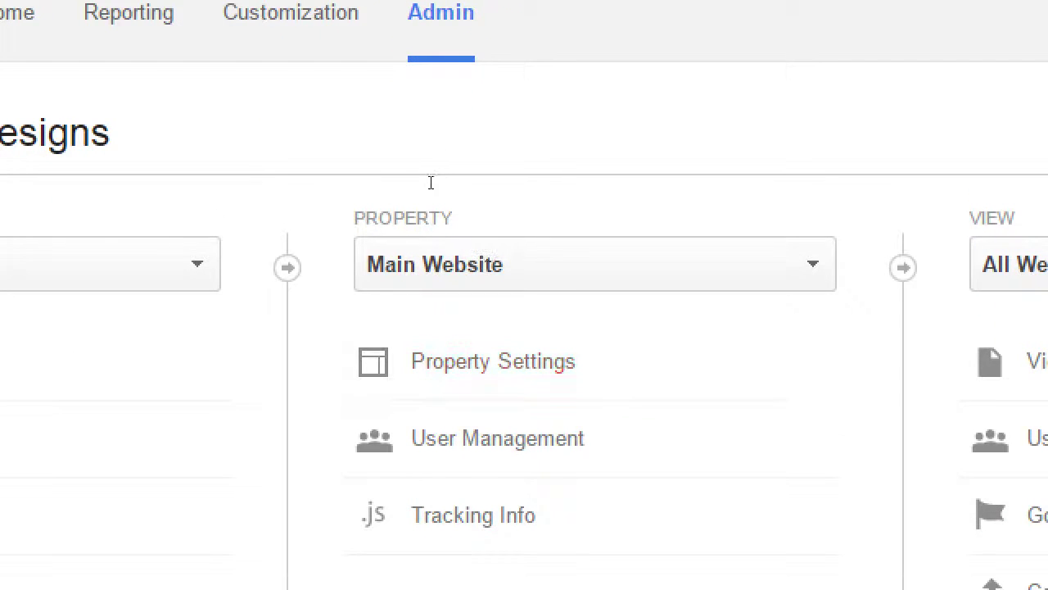
# Open Main Website's Tracking Info > Tracking Code page and highlight its Tracking Not Installed status.
pyautogui.moveTo(366, 178); pyautogui.dragTo(438, 173)
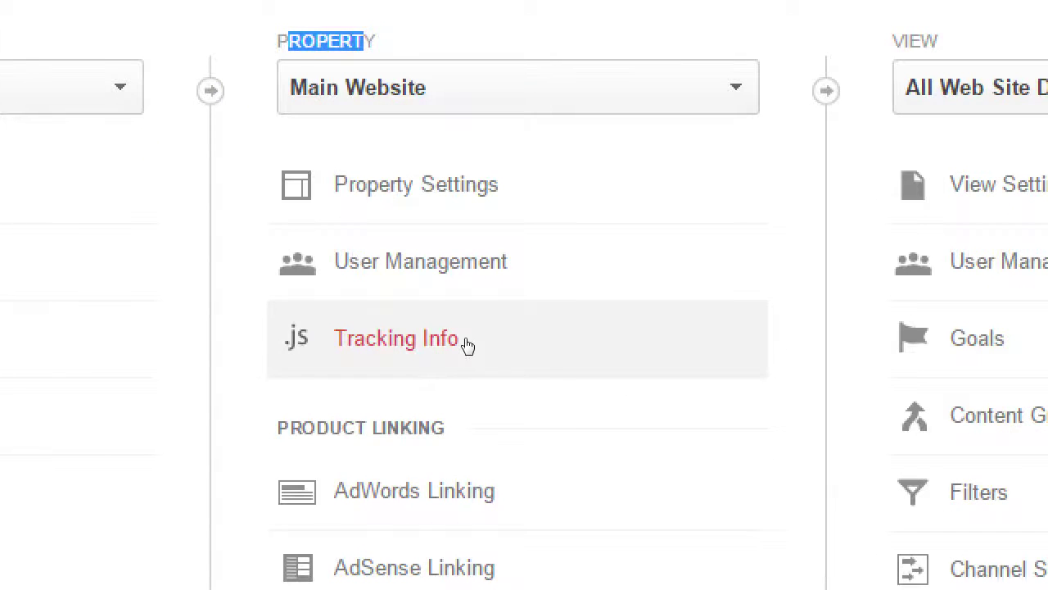
pyautogui.click(466, 344)
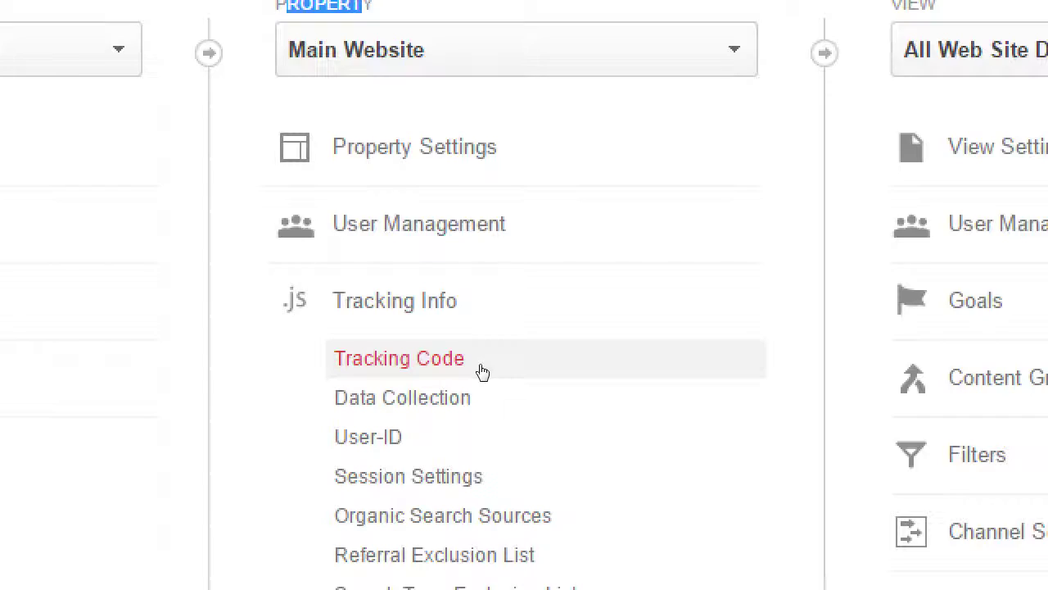
pyautogui.click(482, 364)
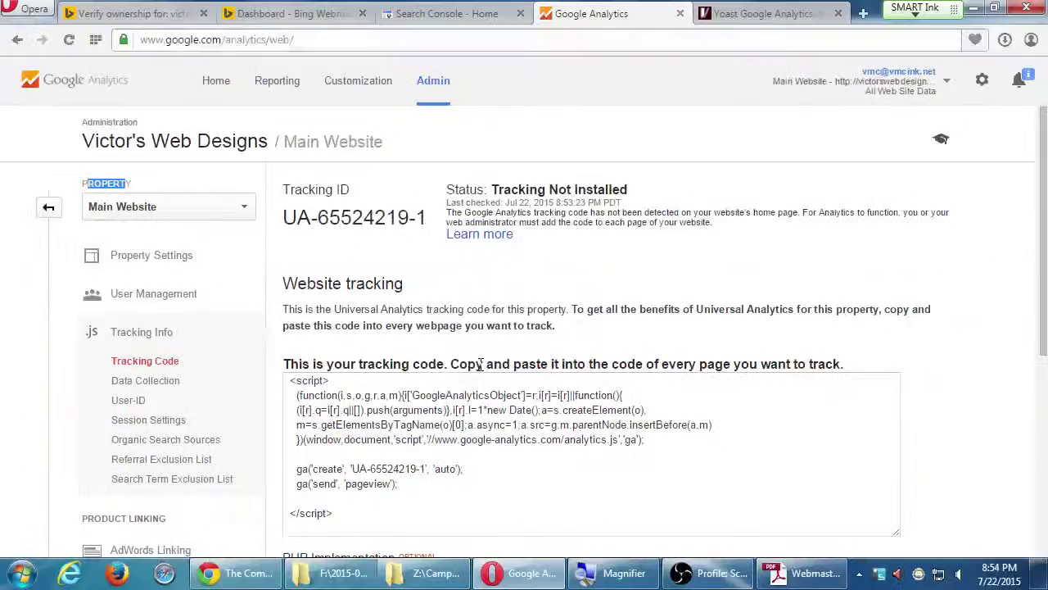
pyautogui.moveTo(517, 15); pyautogui.dragTo(669, 9)
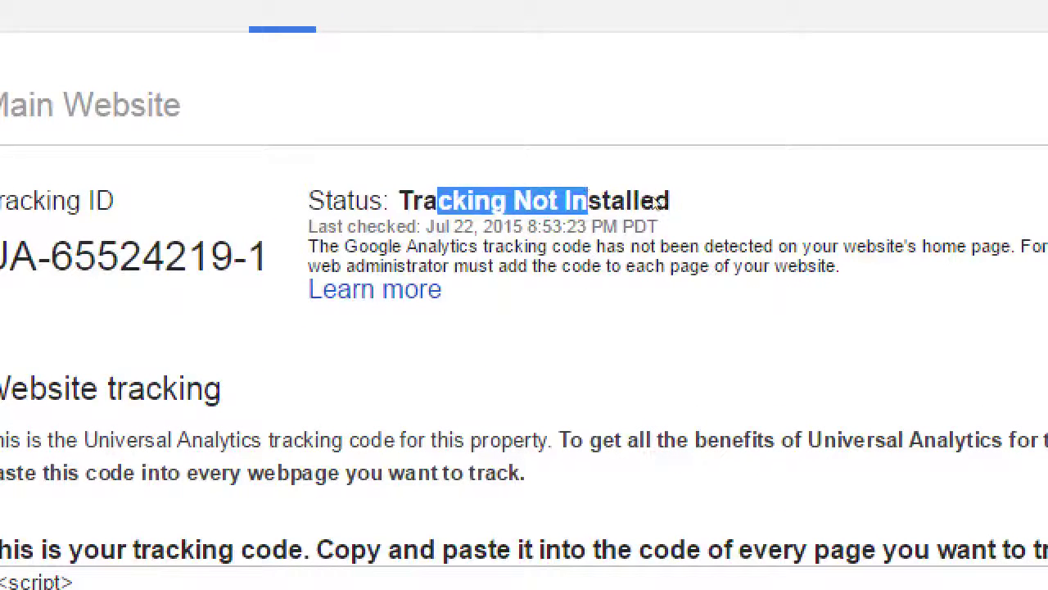
pyautogui.click(621, 190)
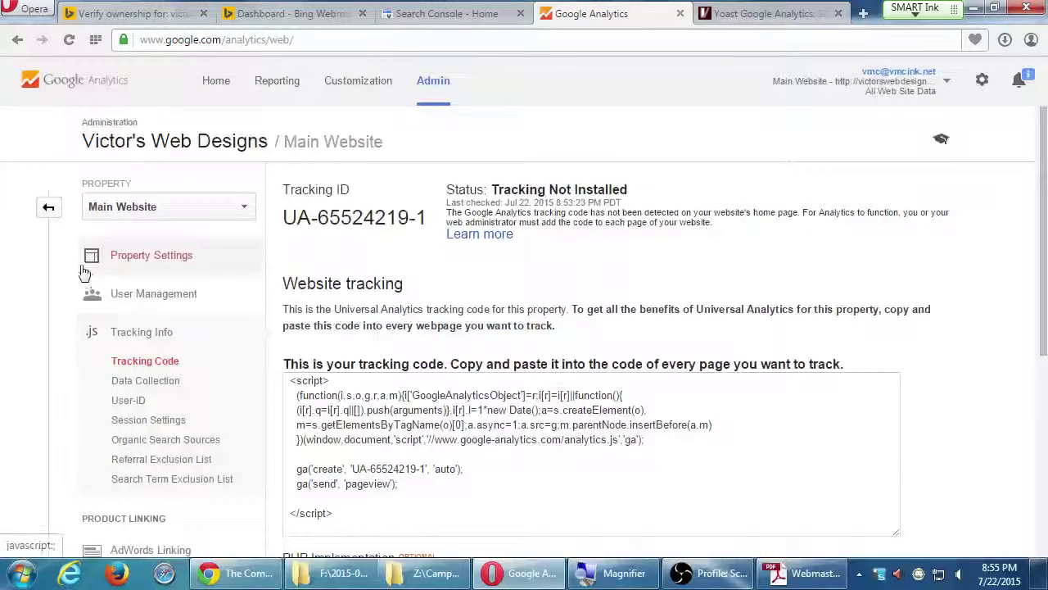
# Return to the Admin columns and switch the account to Aqui es Texcoco, expanding Tracking Info.
pyautogui.click(49, 209)
pyautogui.click(94, 213)
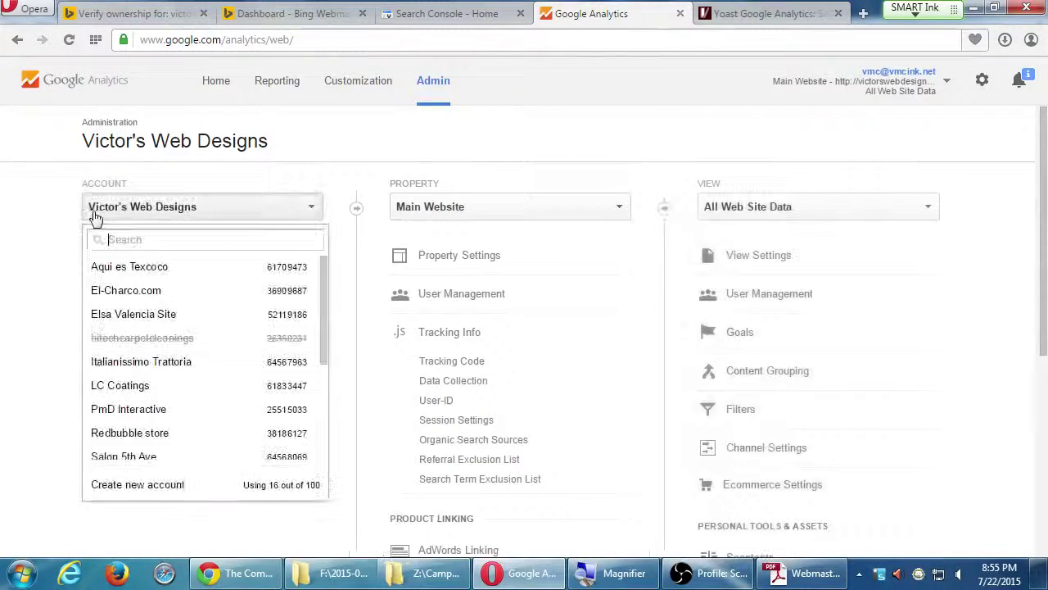
pyautogui.click(99, 265)
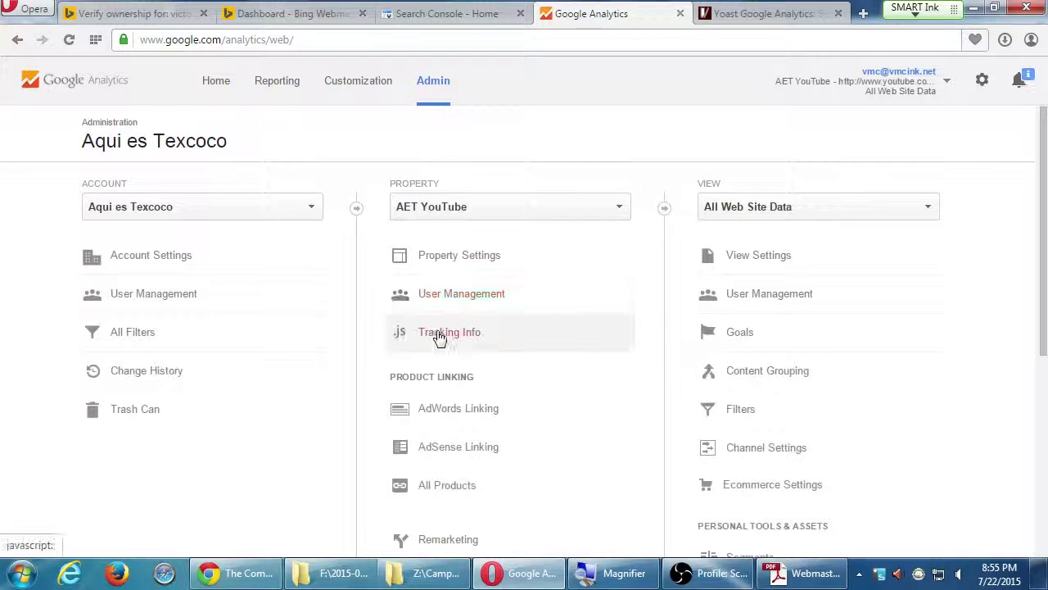
pyautogui.click(439, 337)
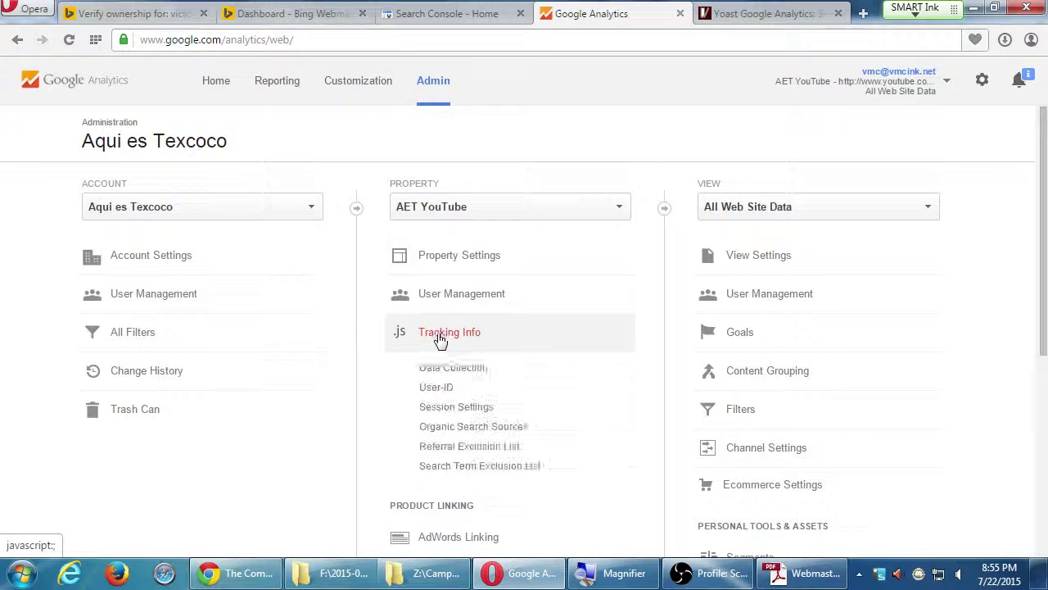
pyautogui.click(238, 211)
pyautogui.scroll(-5, 234, 437)
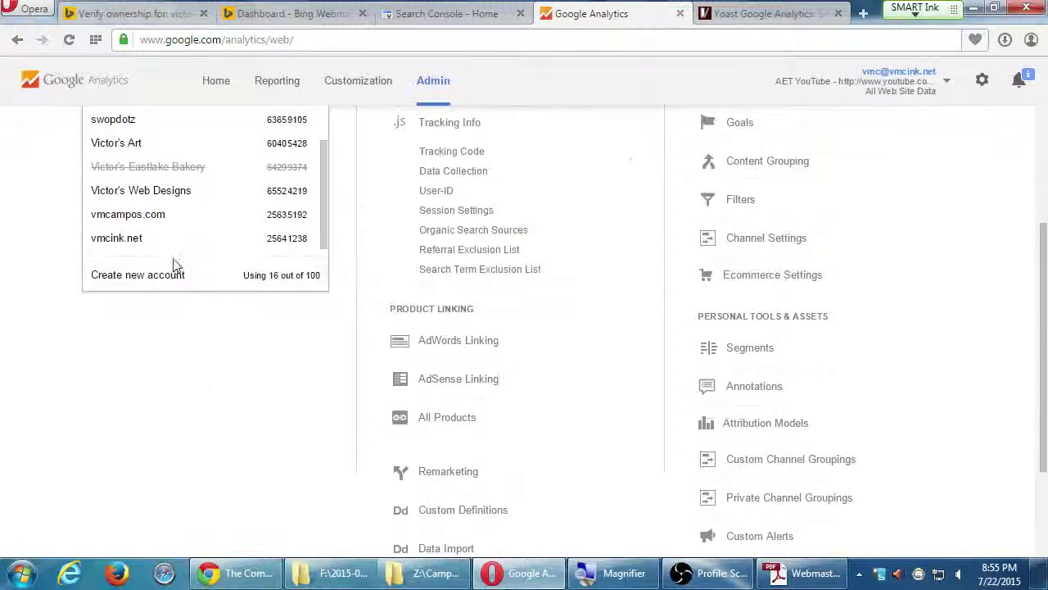
pyautogui.click(166, 219)
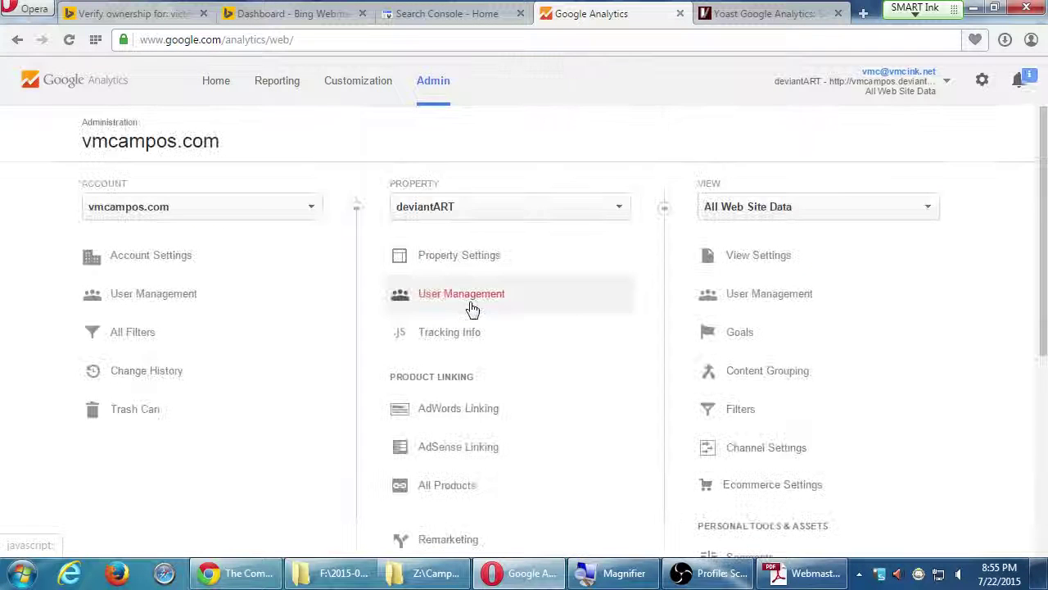
pyautogui.click(467, 211)
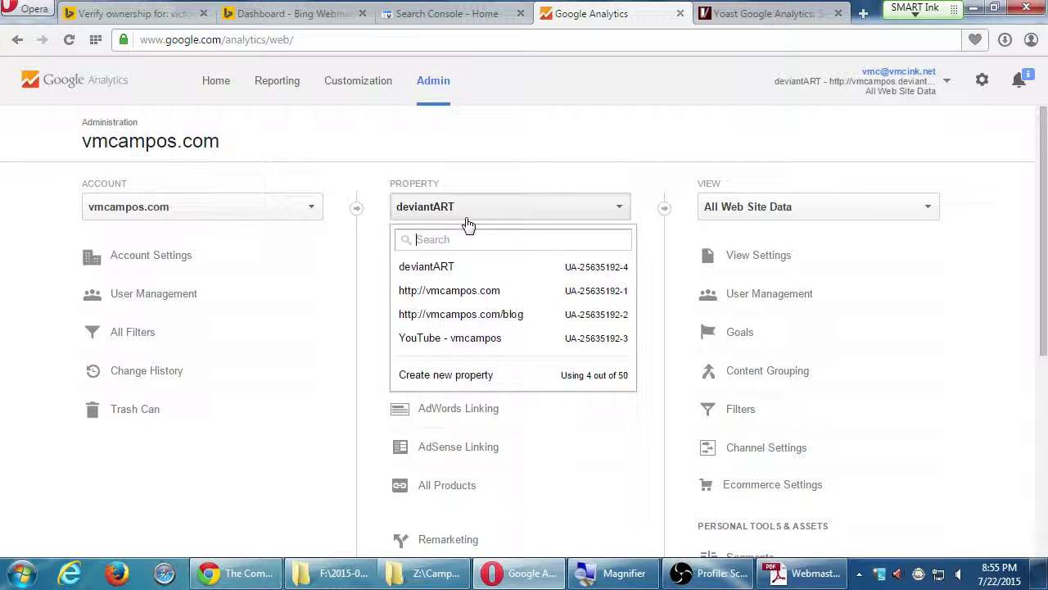
pyautogui.click(475, 299)
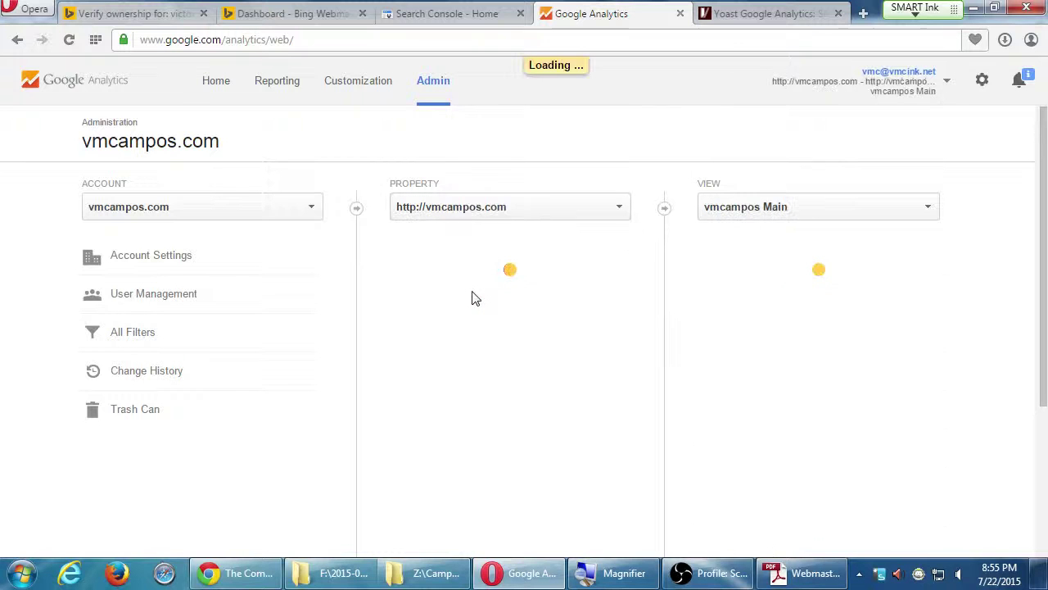
pyautogui.click(460, 342)
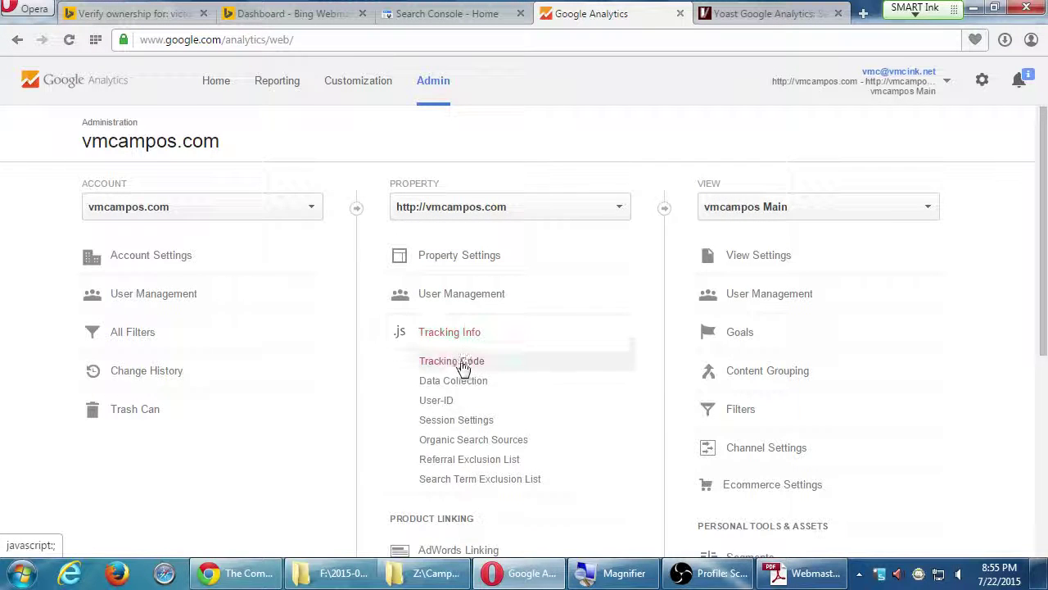
pyautogui.click(461, 362)
pyautogui.moveTo(483, 189); pyautogui.dragTo(580, 182)
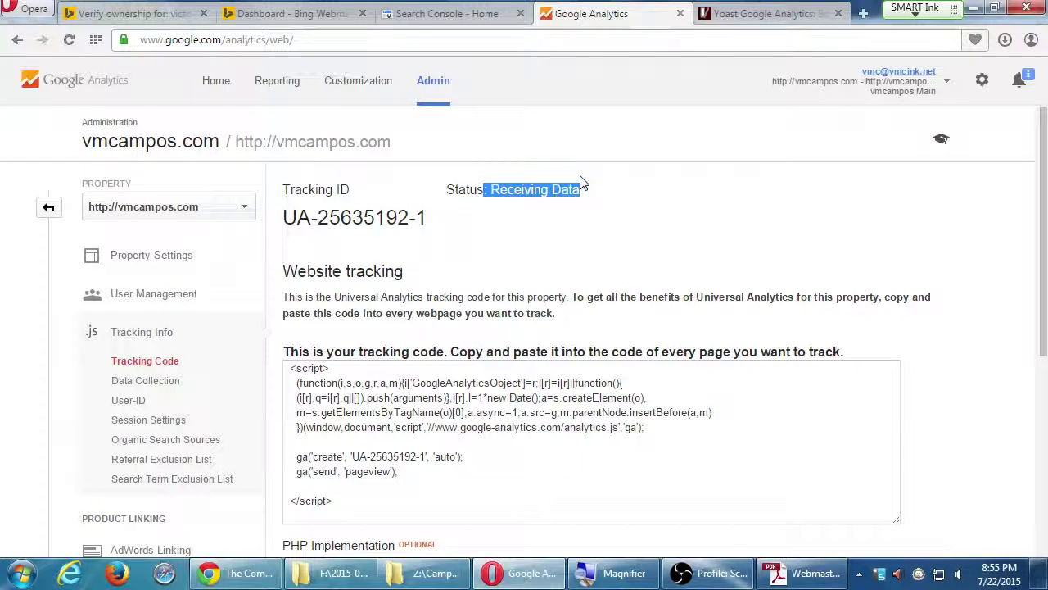
pyautogui.press('super+plus')
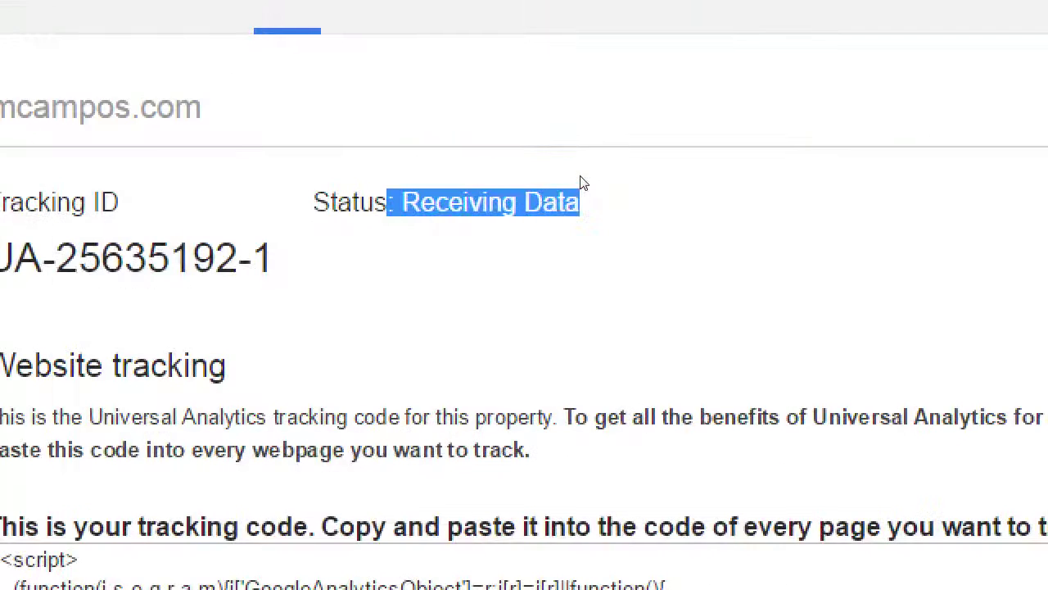
pyautogui.click(542, 222)
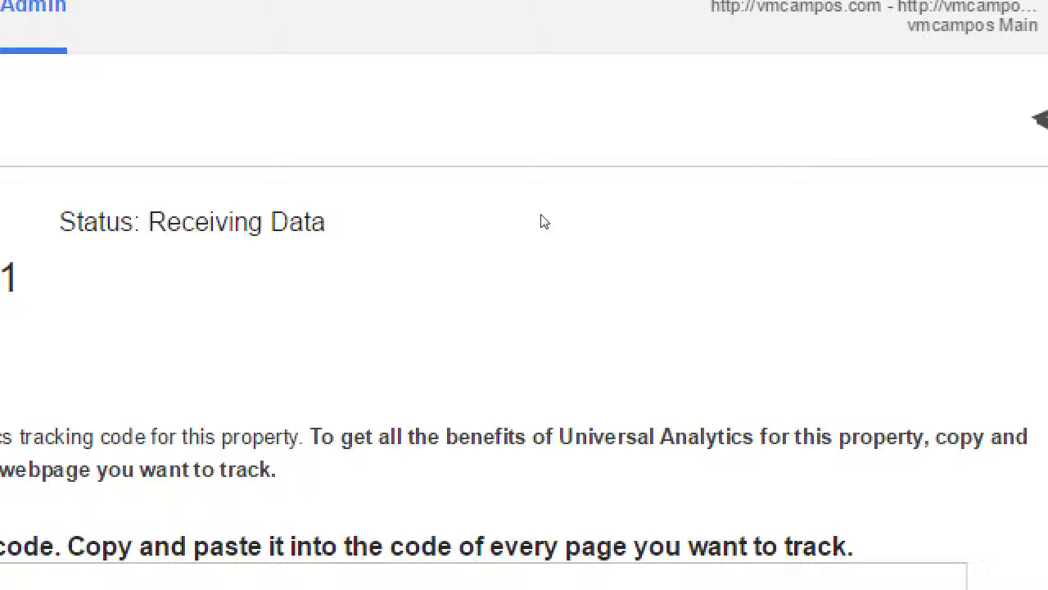
pyautogui.press('super+minus')
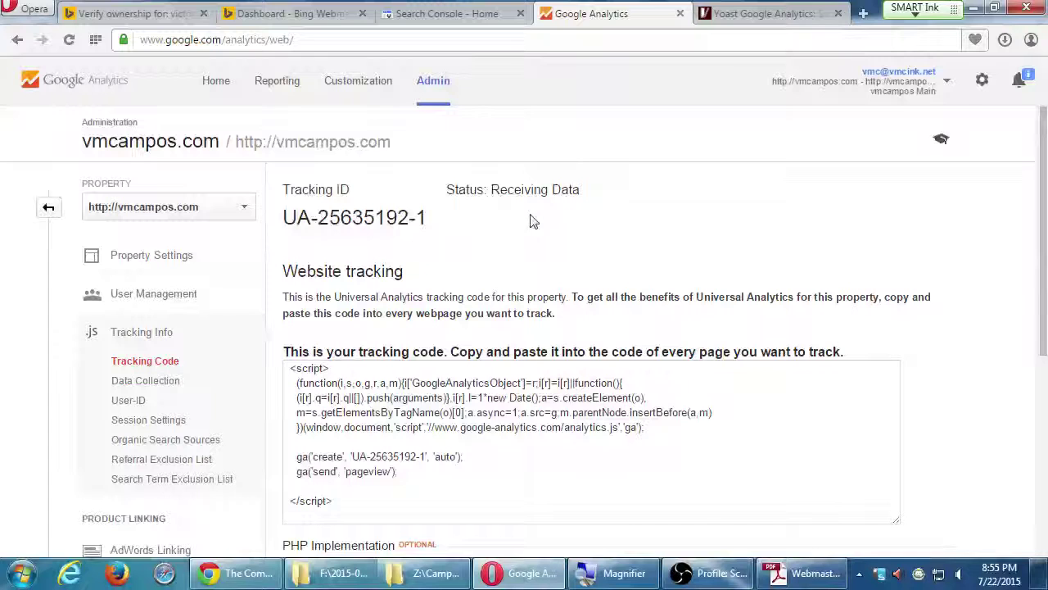
pyautogui.click(49, 207)
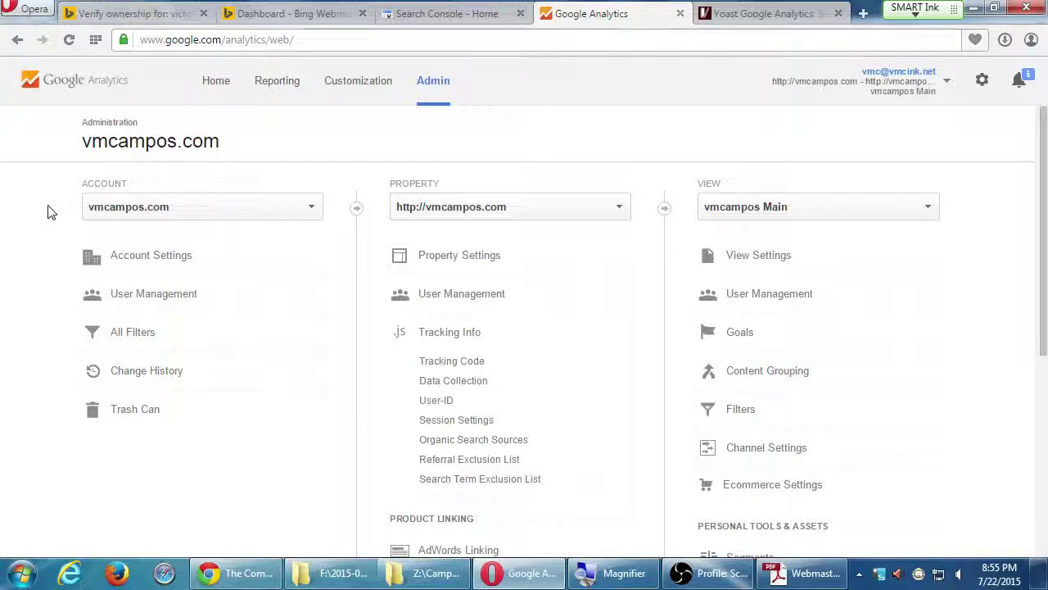
# On the Home accounts list, collapse El-Charco.com and expand PmD Interactive.
pyautogui.click(223, 85)
pyautogui.click(286, 278)
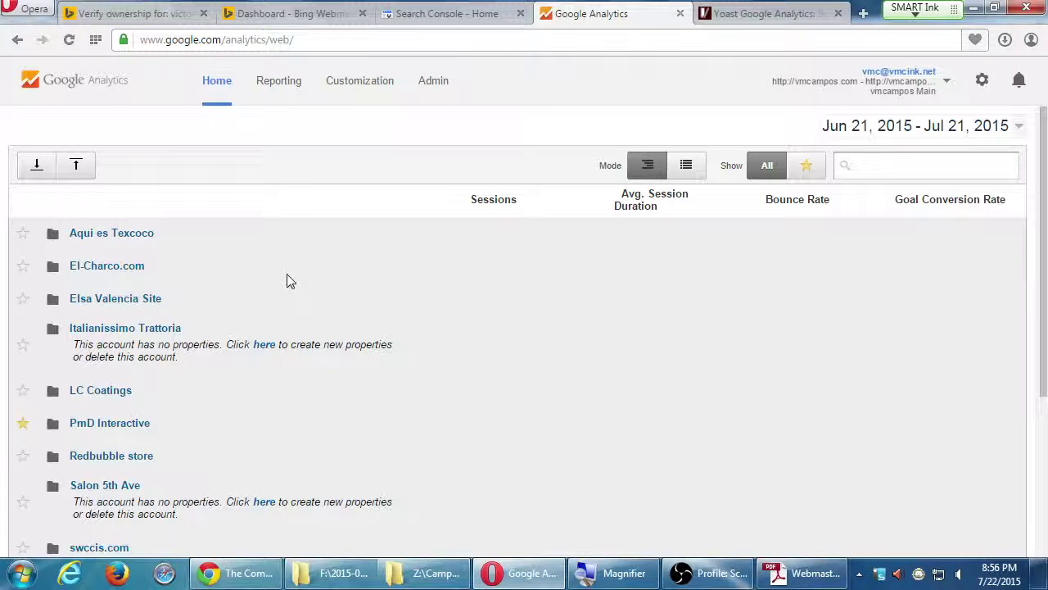
pyautogui.click(136, 427)
# Expand the swopdotz account in the Home account list to check its views.
pyautogui.scroll(-3, 140, 438)
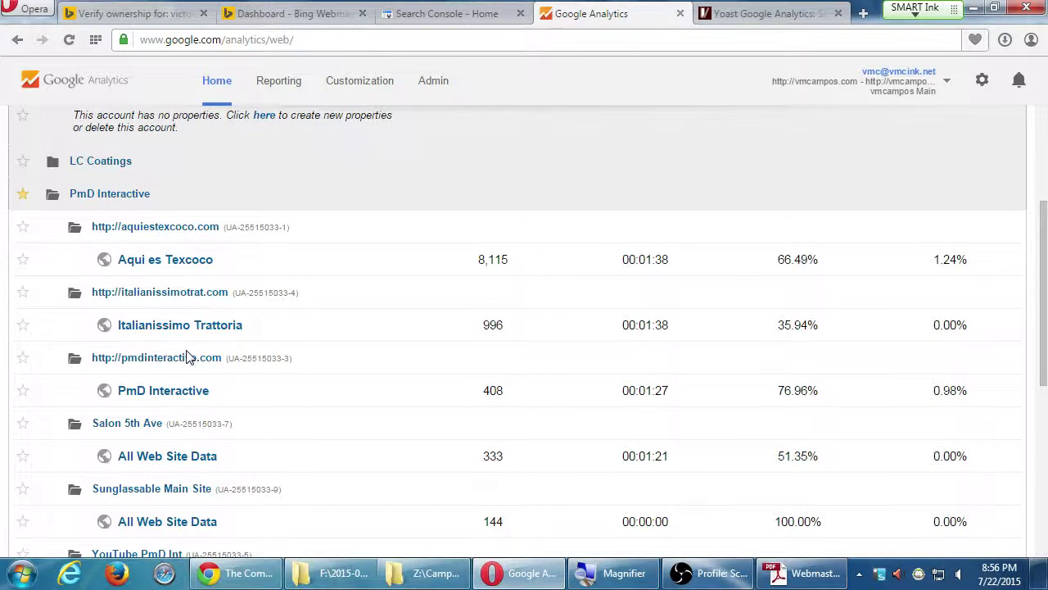
pyautogui.scroll(-5, 187, 358)
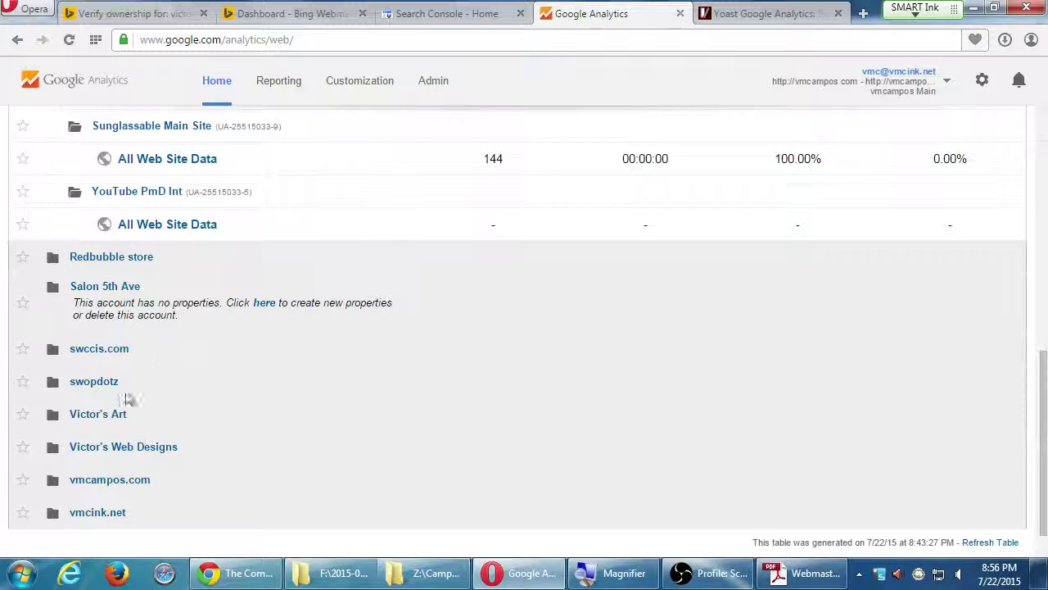
pyautogui.click(108, 383)
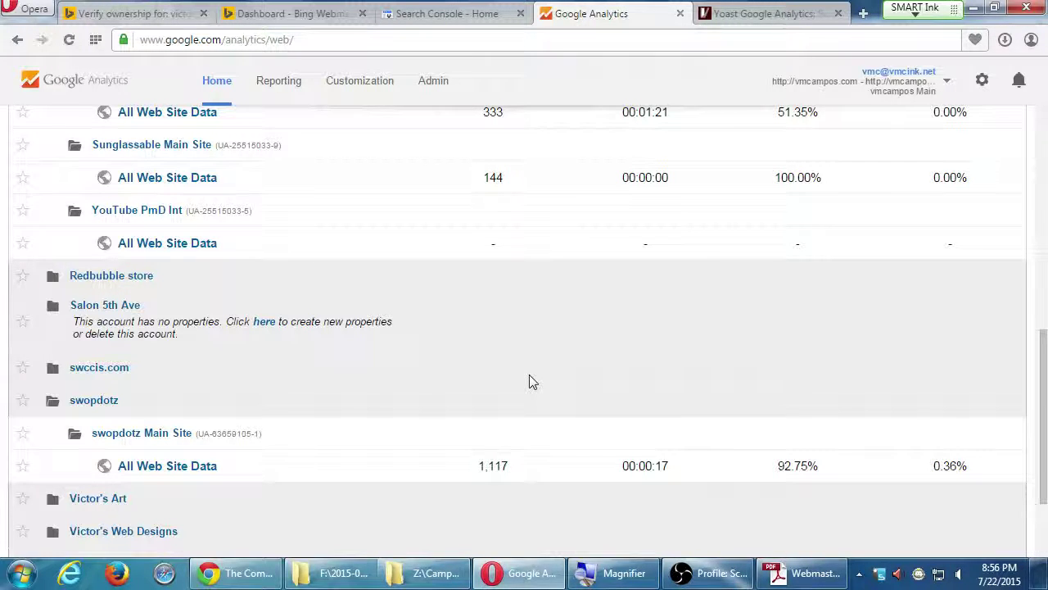
# Expand the Redbubble store account, then return to the vmcampos.com Admin page.
pyautogui.scroll(3, 529, 382)
pyautogui.scroll(2, 524, 390)
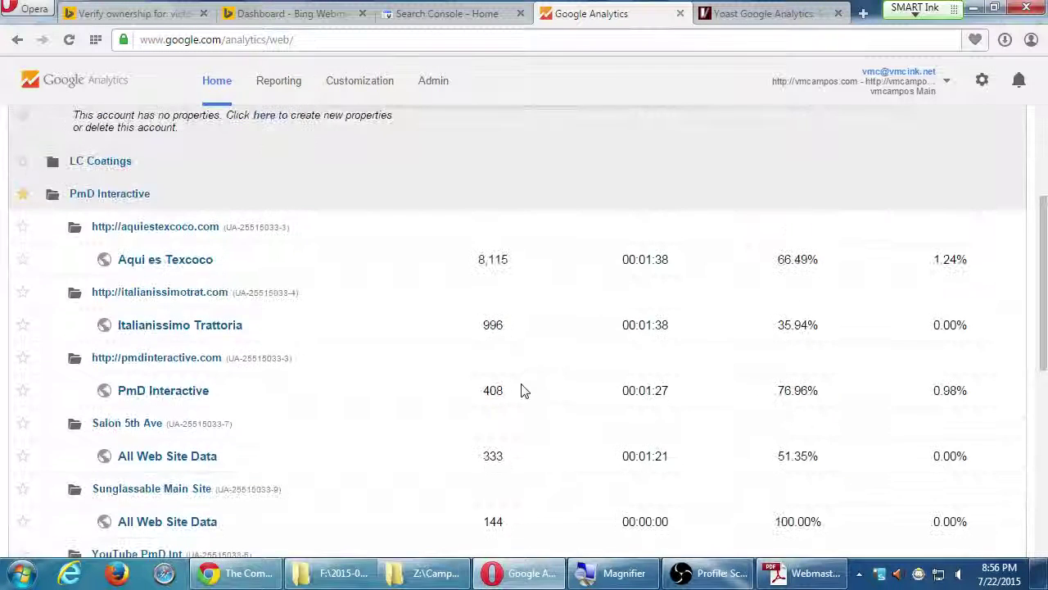
pyautogui.scroll(-1, 524, 389)
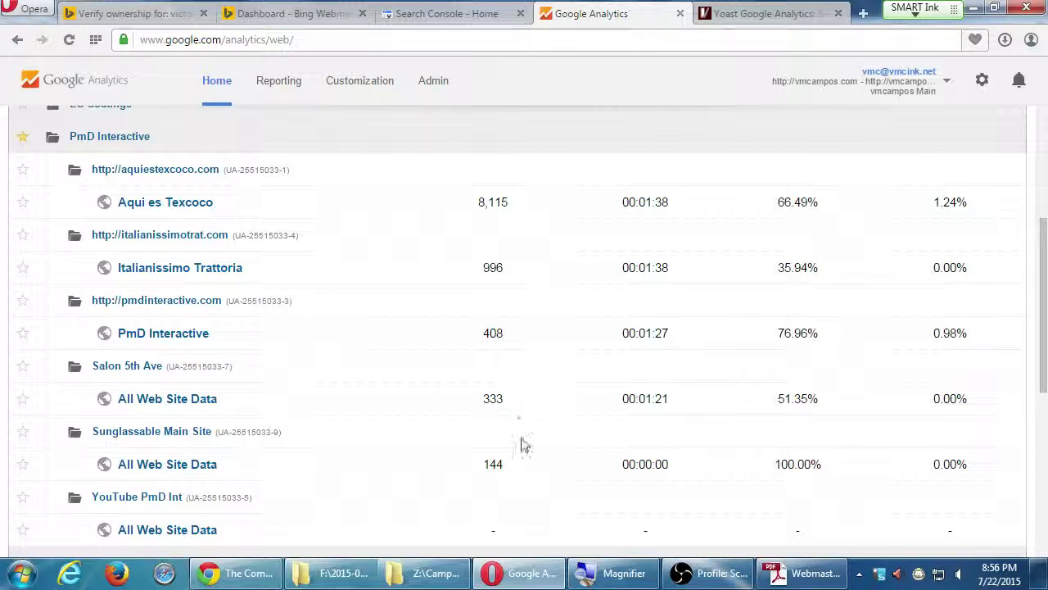
pyautogui.scroll(-2, 492, 446)
pyautogui.scroll(-1, 496, 447)
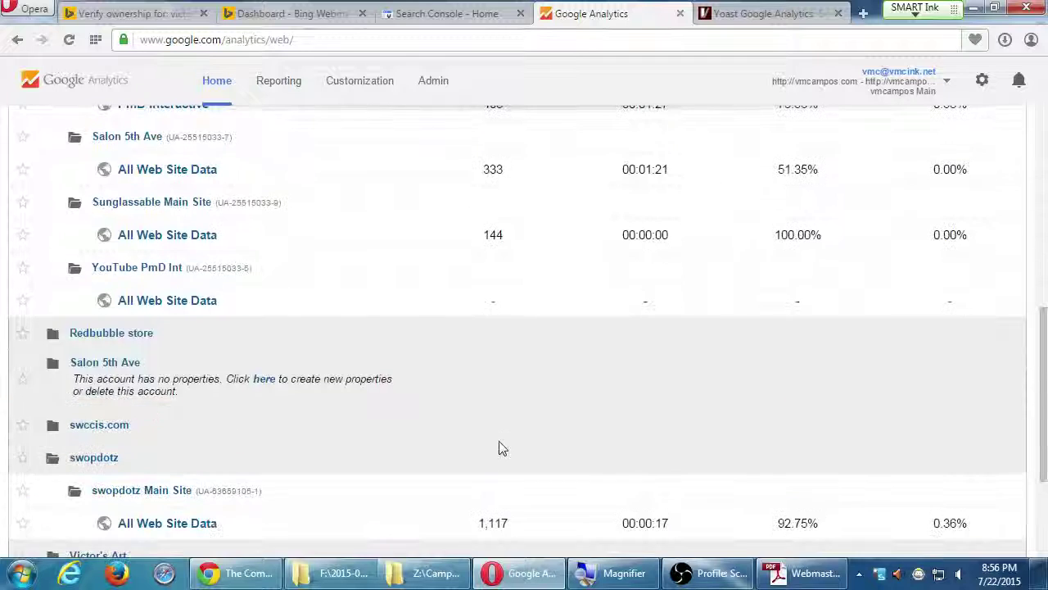
pyautogui.moveTo(274, 312); pyautogui.dragTo(304, 486)
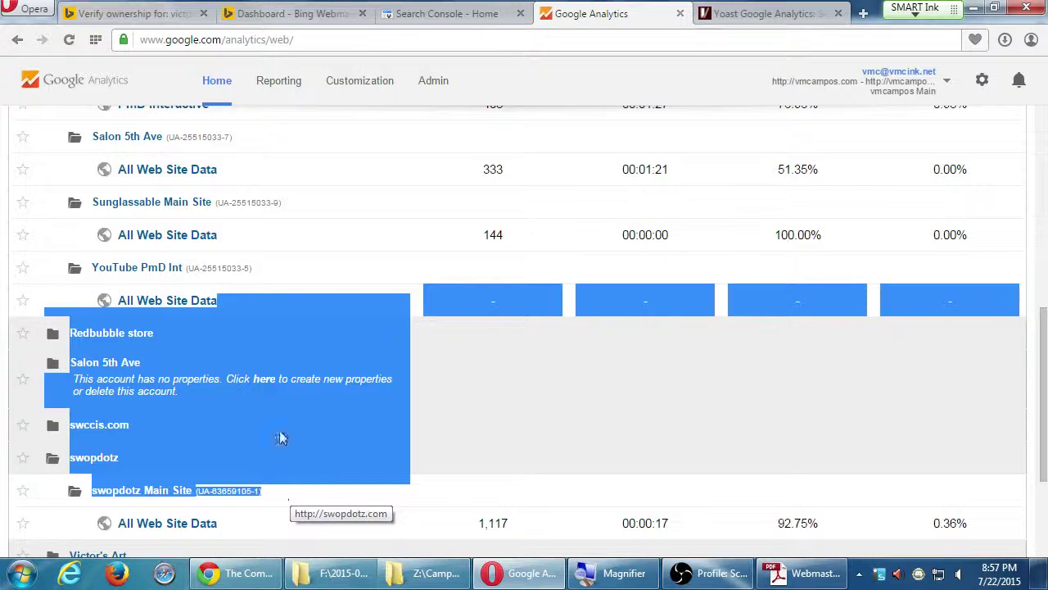
pyautogui.click(360, 326)
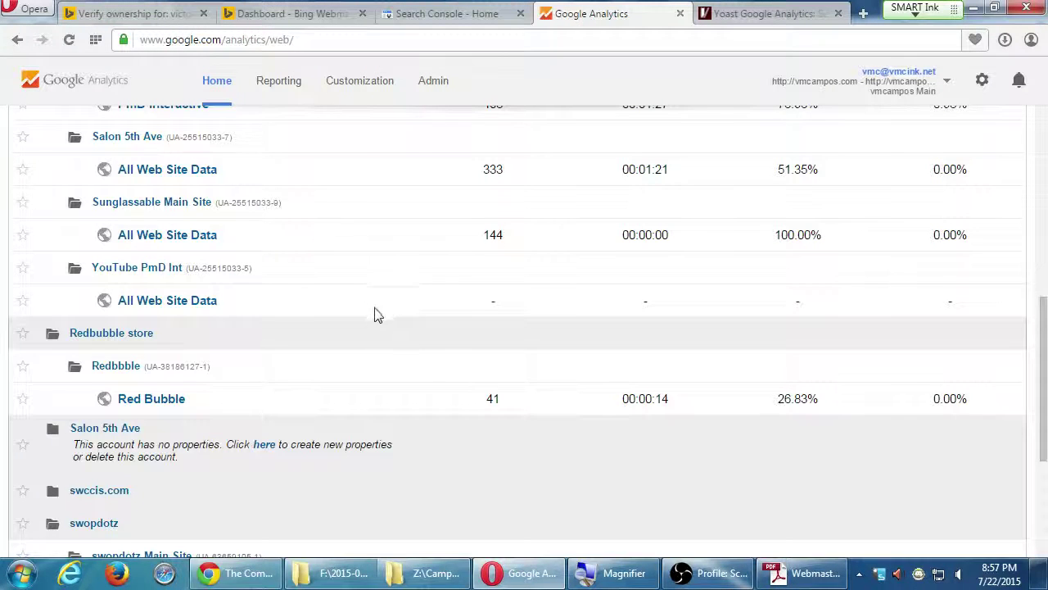
pyautogui.click(443, 96)
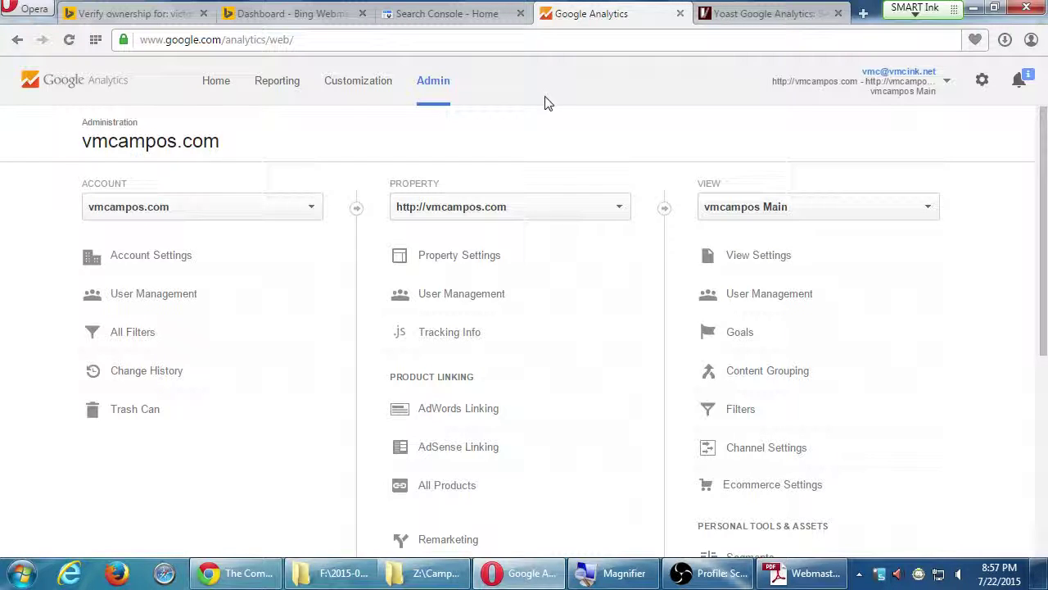
pyautogui.click(162, 297)
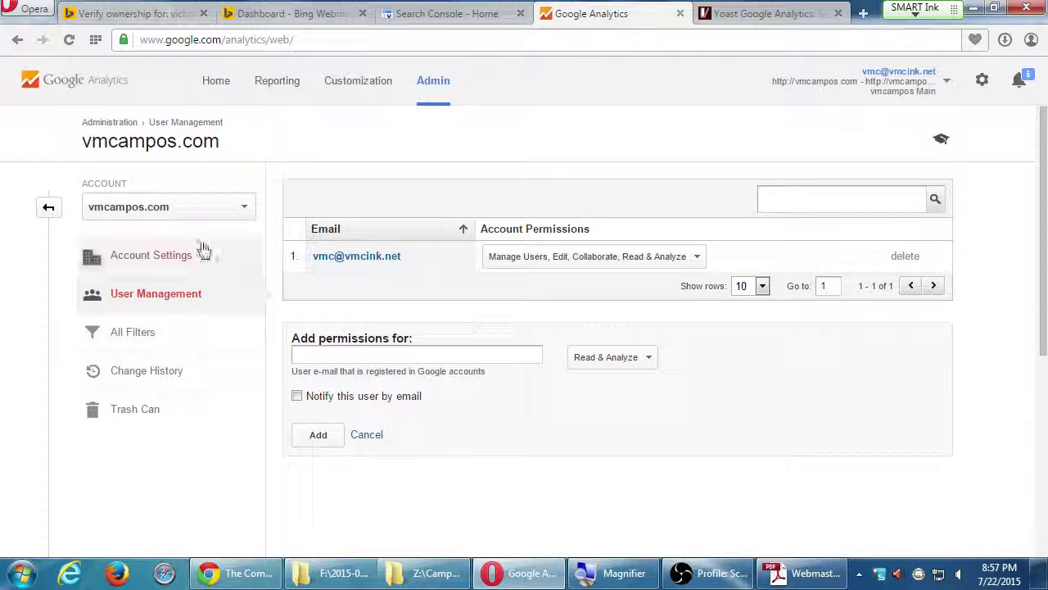
pyautogui.click(45, 210)
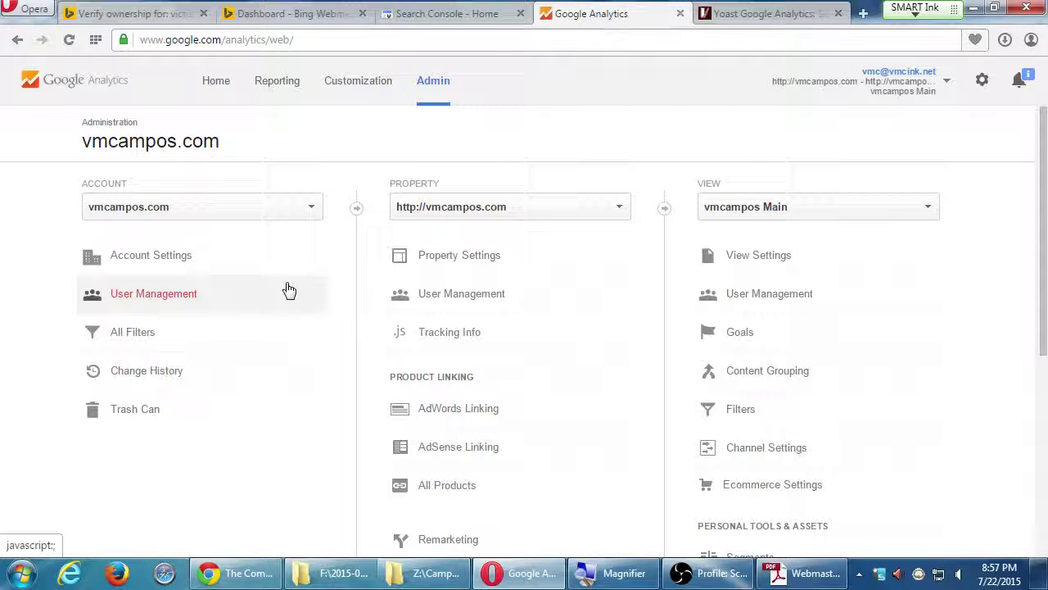
pyautogui.click(290, 211)
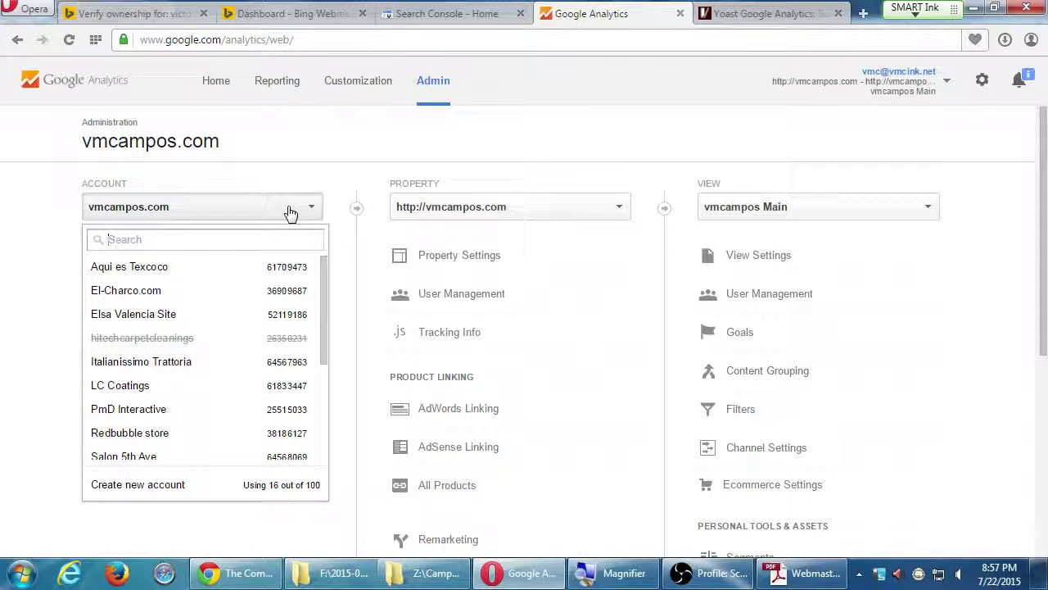
pyautogui.moveTo(321, 283); pyautogui.dragTo(326, 395)
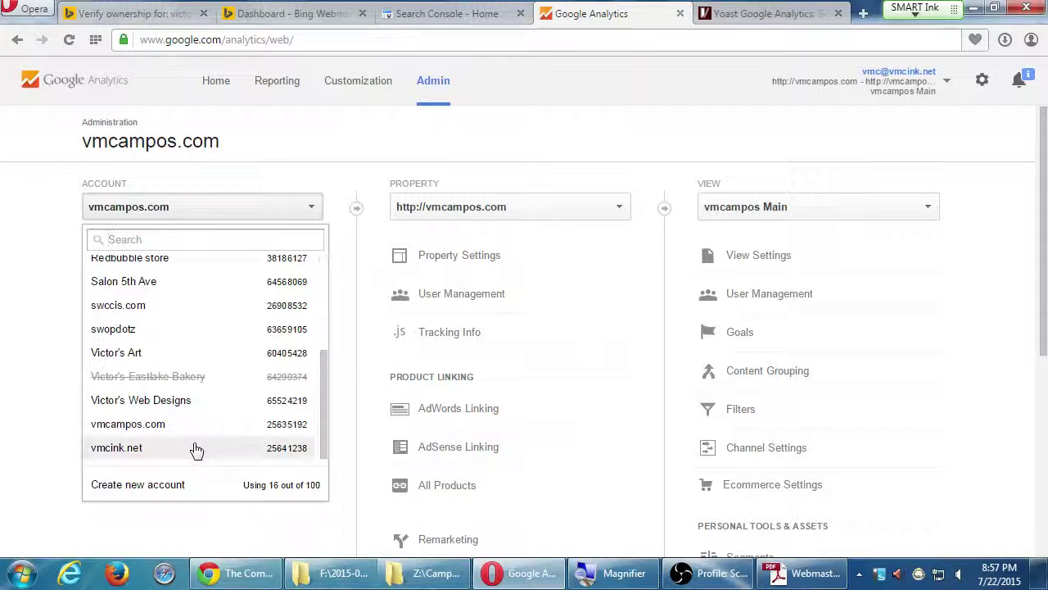
pyautogui.click(355, 169)
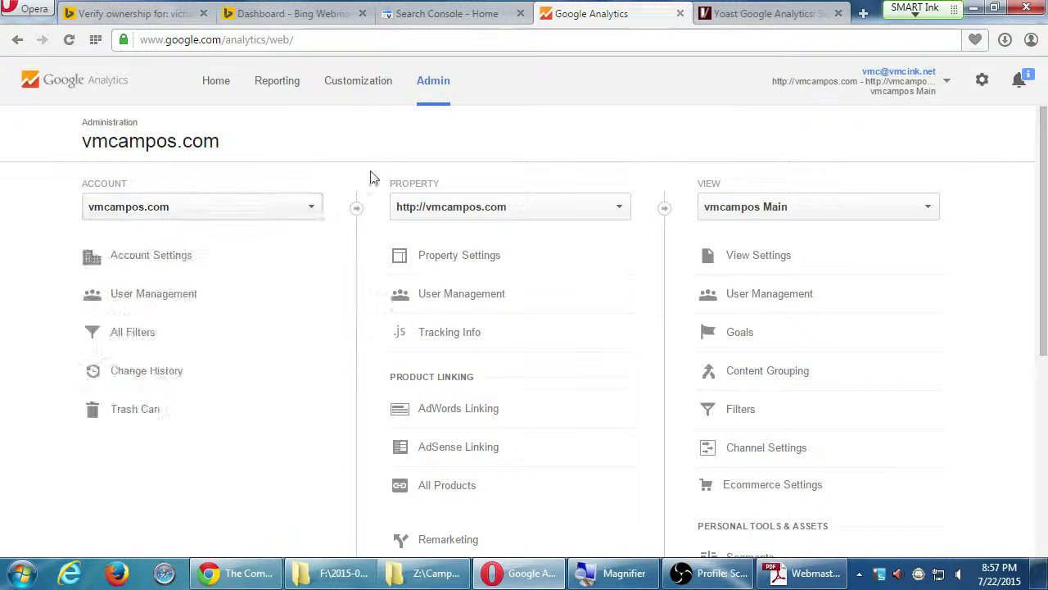
pyautogui.click(411, 209)
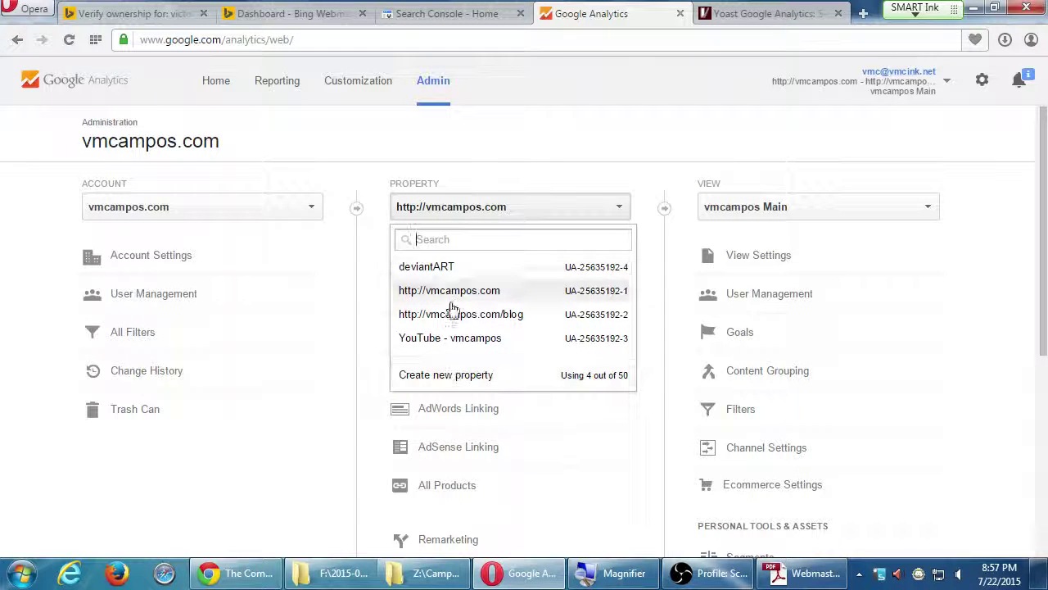
pyautogui.click(460, 161)
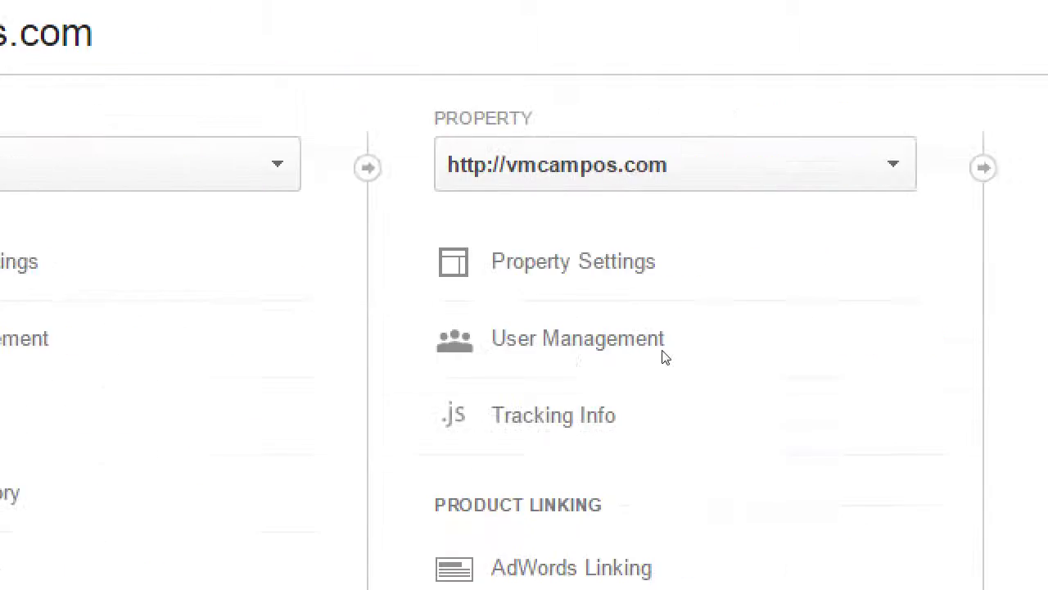
pyautogui.click(737, 164)
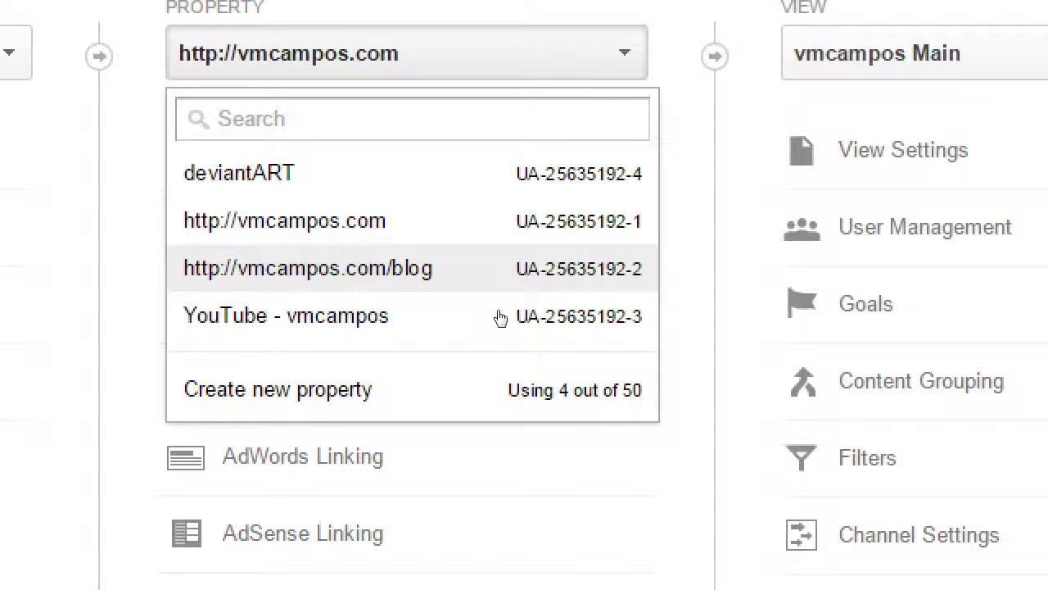
pyautogui.press('Return')
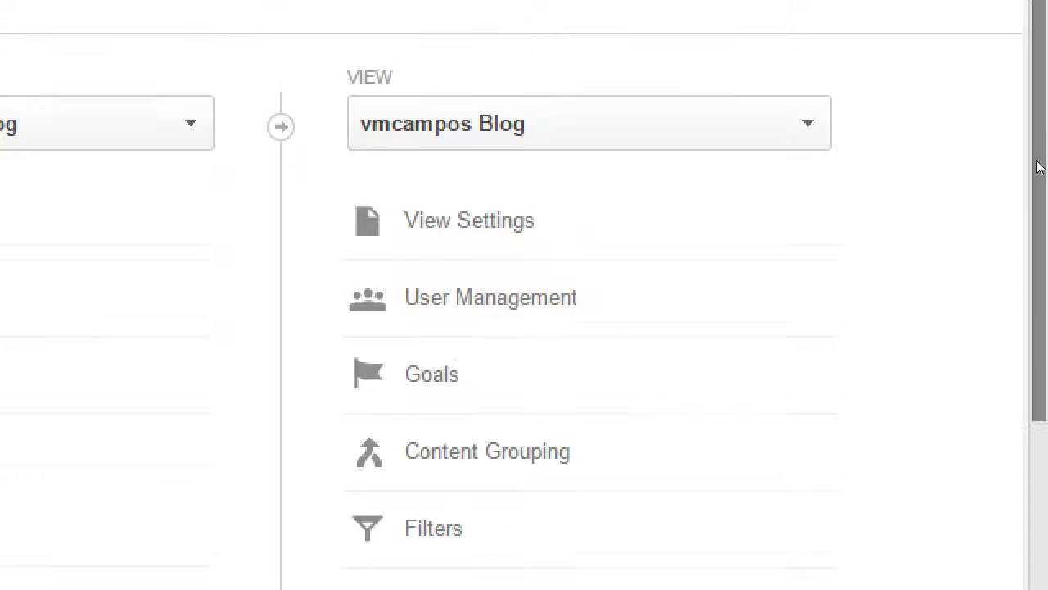
pyautogui.click(808, 123)
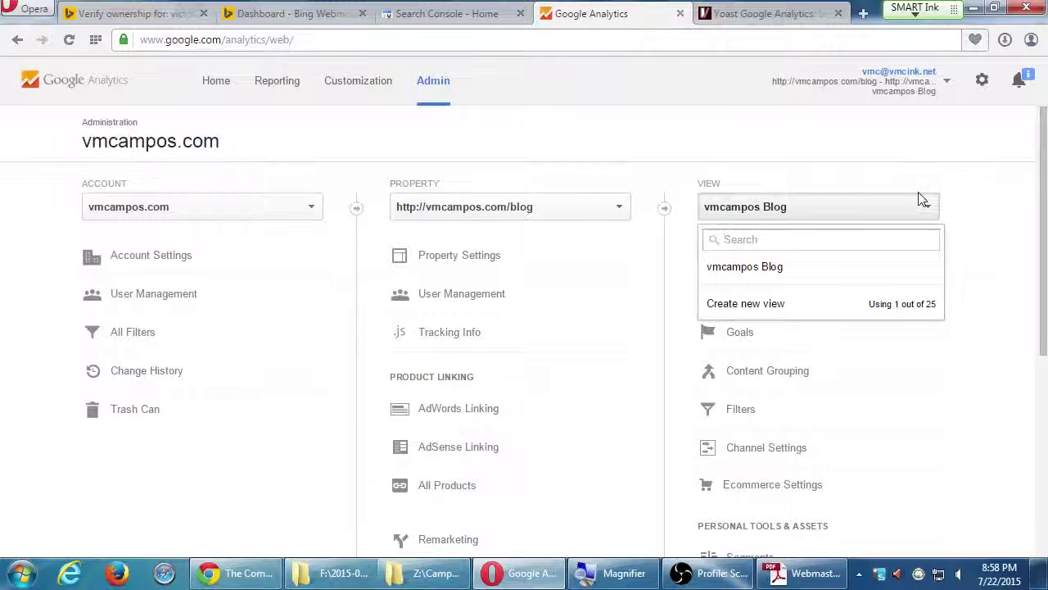
# Close the vmcampos Blog view list and bring the Campos SEO Explorer folder forward.
pyautogui.click(791, 116)
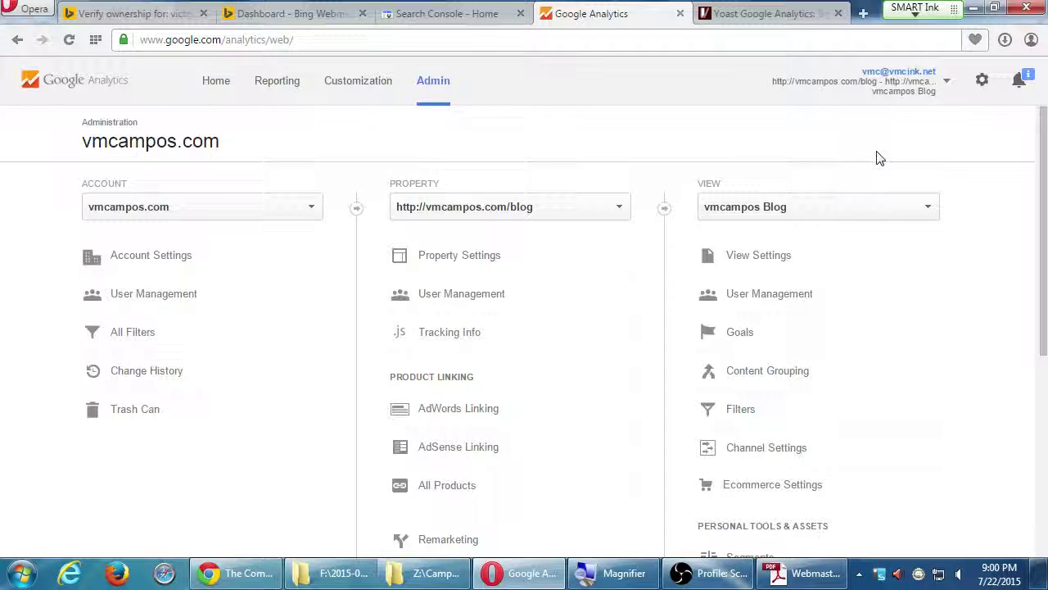
pyautogui.click(440, 584)
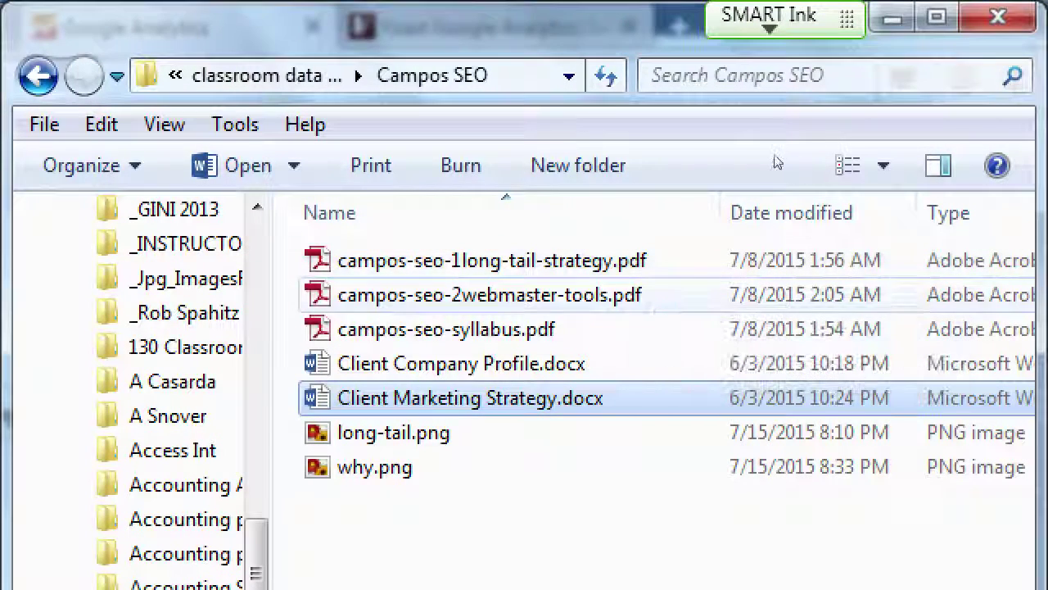
pyautogui.press('Up')
pyautogui.press('Up')
pyautogui.press('Up')
pyautogui.press('Down')
pyautogui.press('Down')
pyautogui.press('Down')
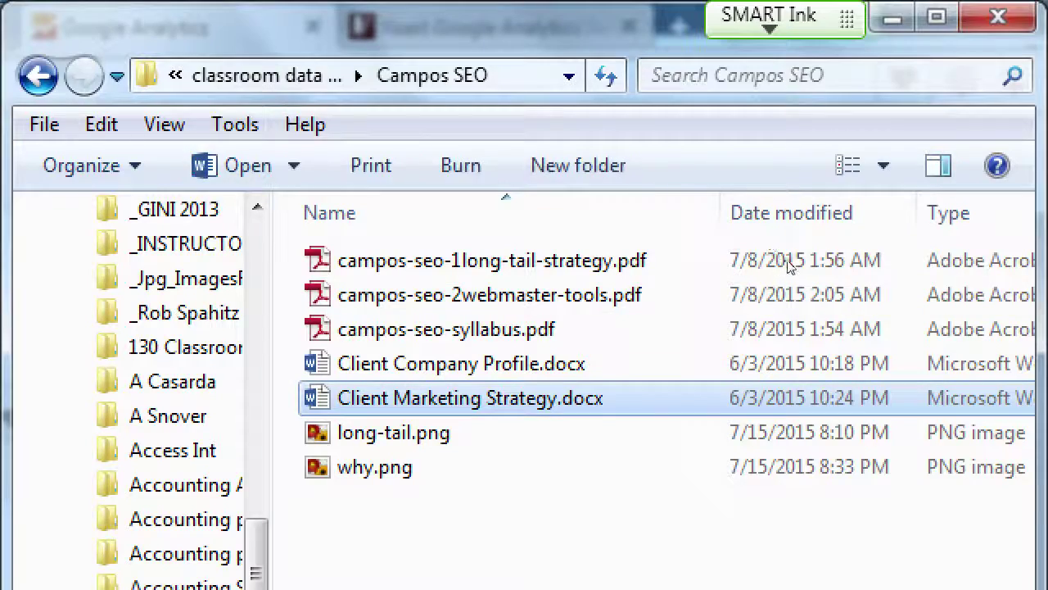